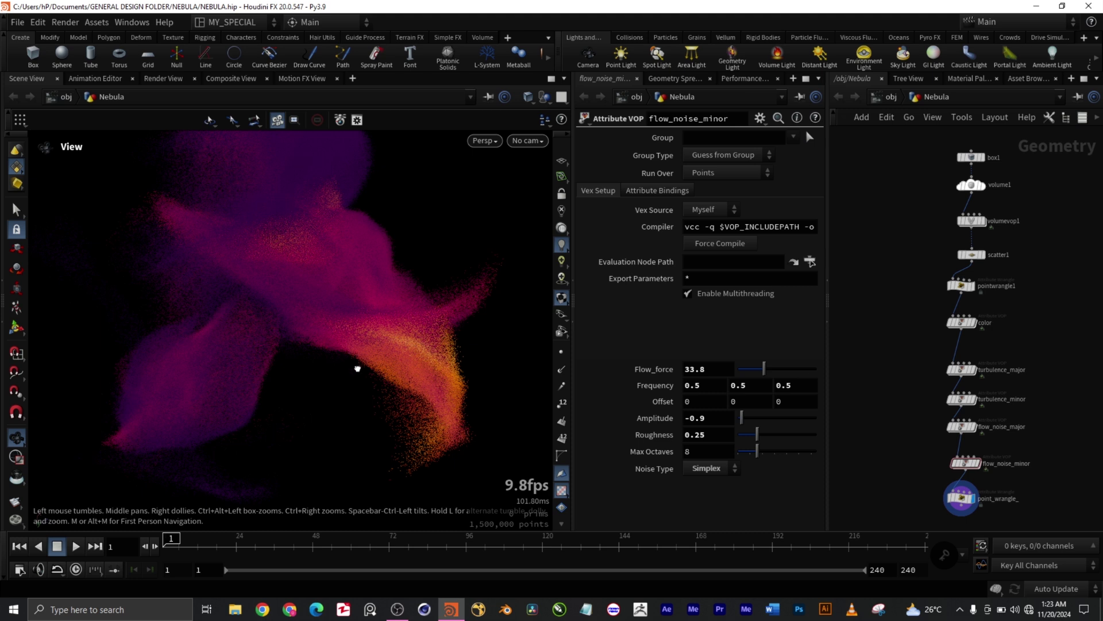
Step: Examine the finished nebula point cloud from several angles and distances in an enlarged scene view, and restore the pane layout
left_click_drag(357, 365, 369, 377)
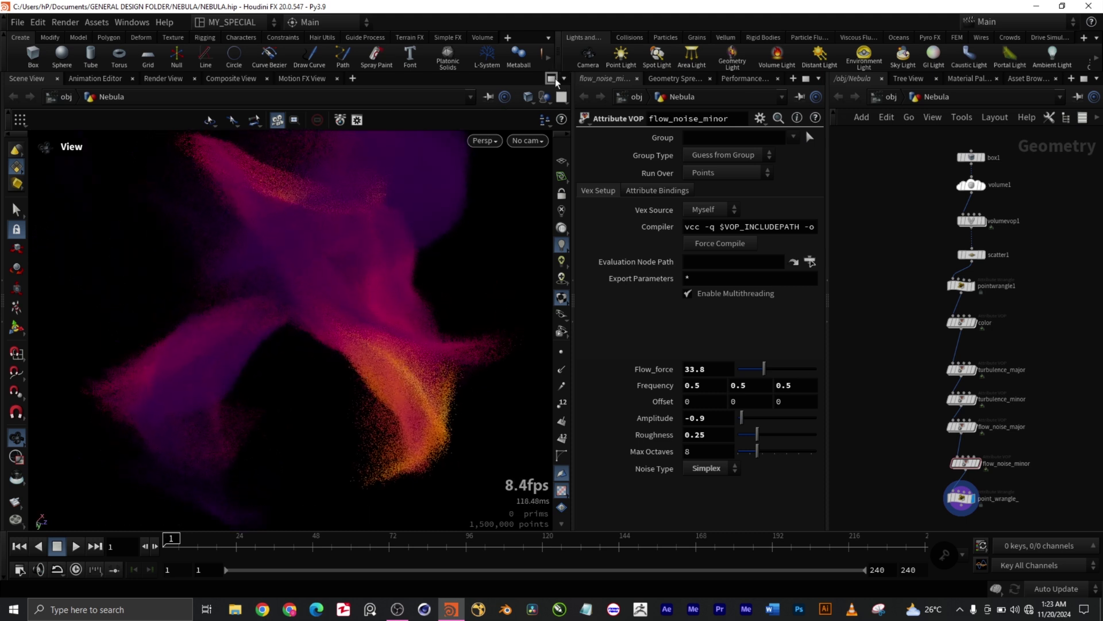
left_click(553, 79)
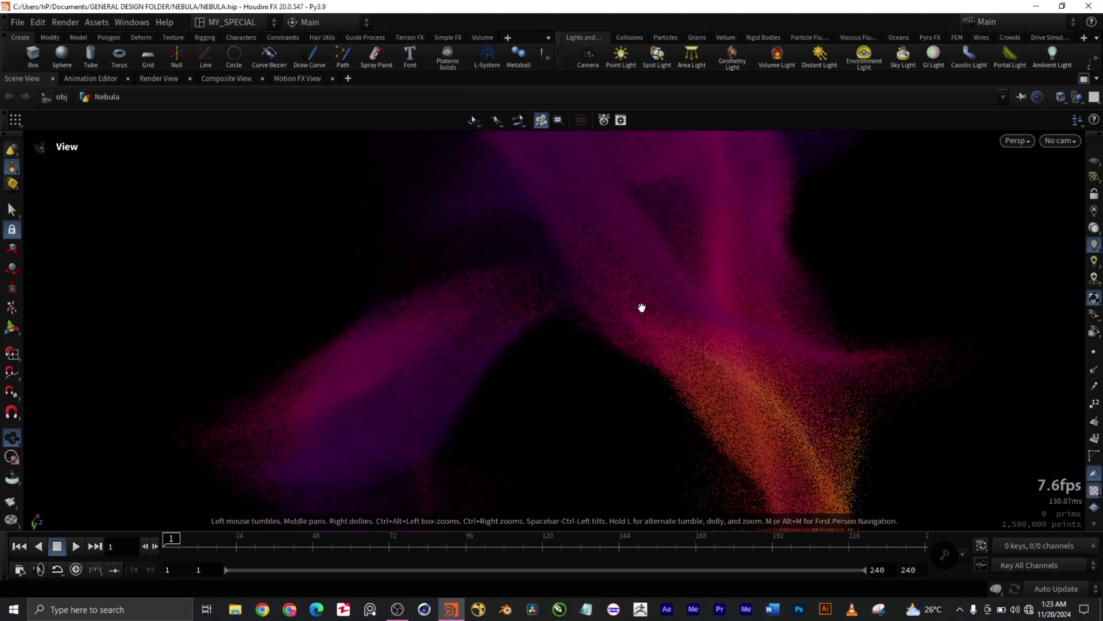
left_click_drag(644, 308, 678, 306)
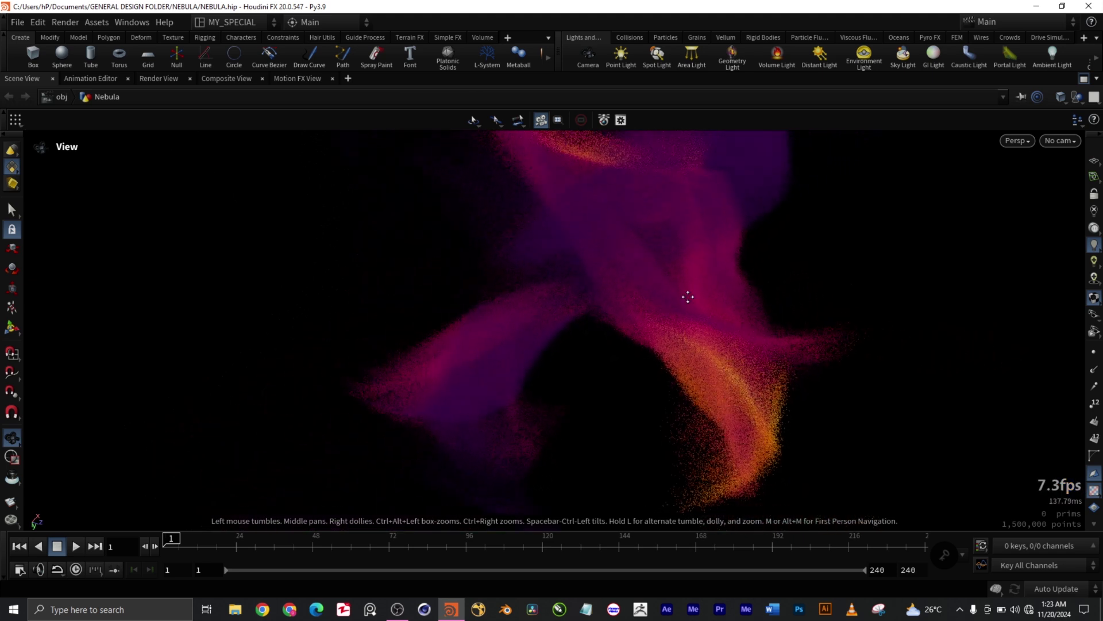
middle_click_drag(636, 327, 620, 337)
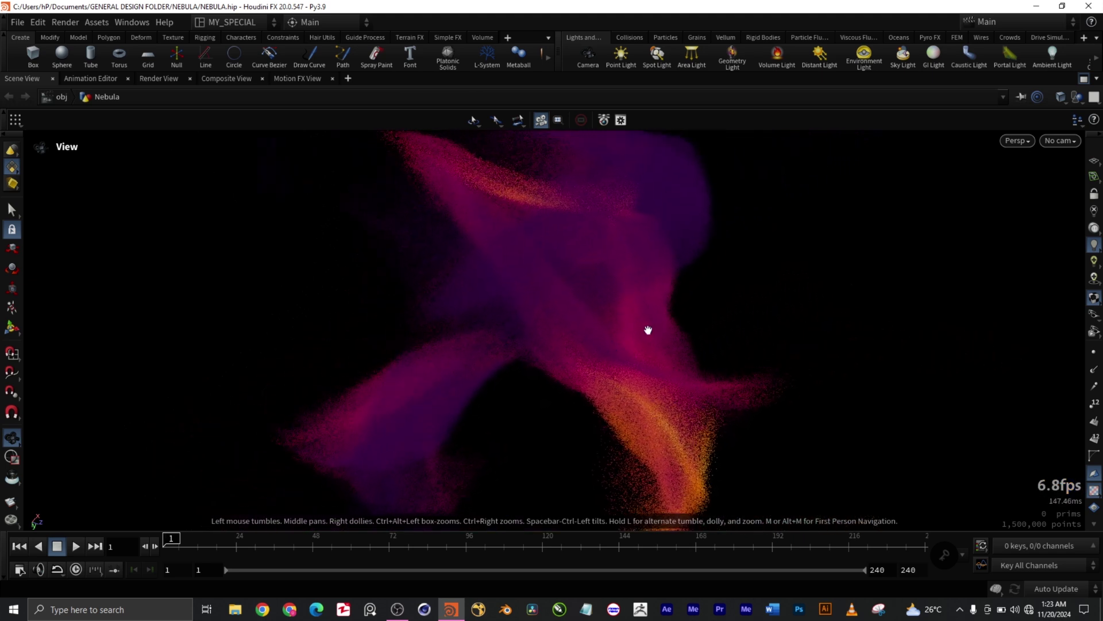
left_click_drag(681, 334, 597, 389)
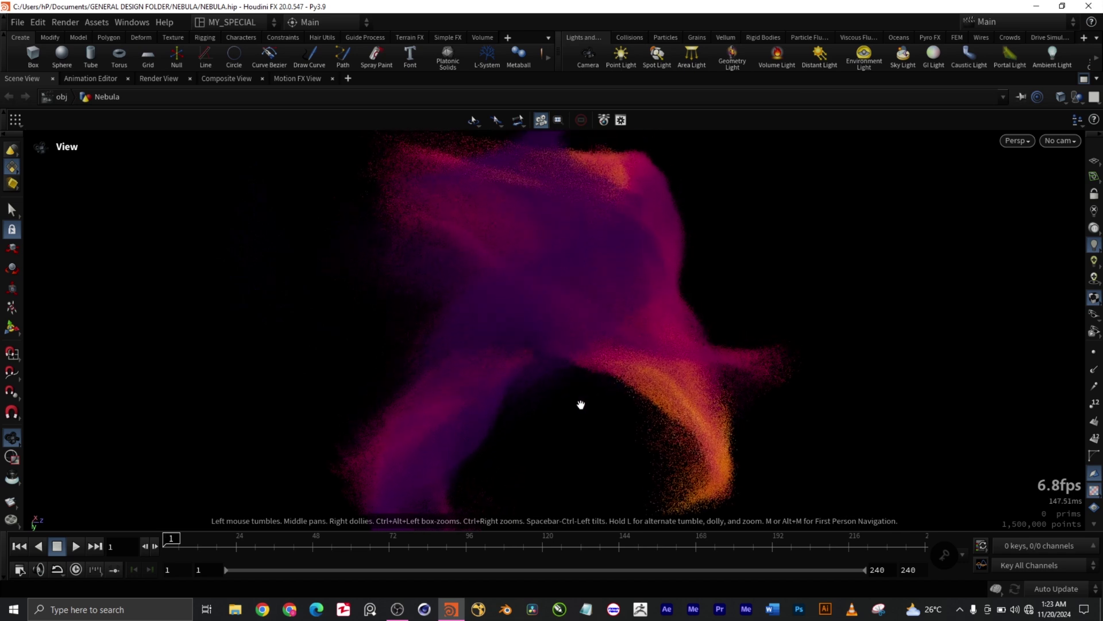
left_click_drag(589, 386, 460, 356)
scroll(535, 390, "down", 5)
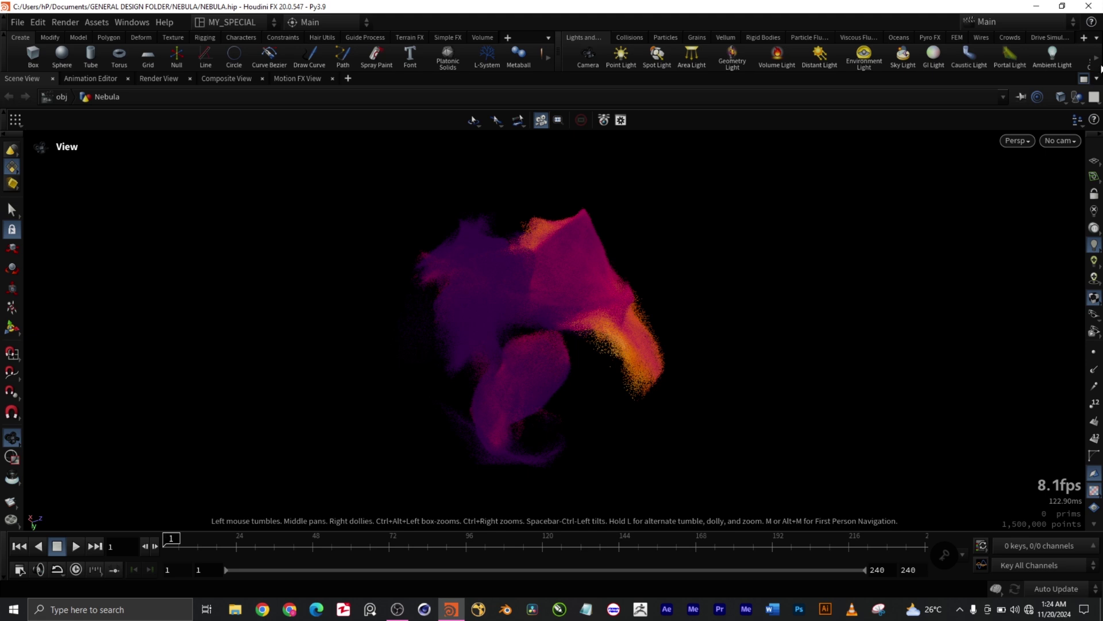
left_click(1084, 79)
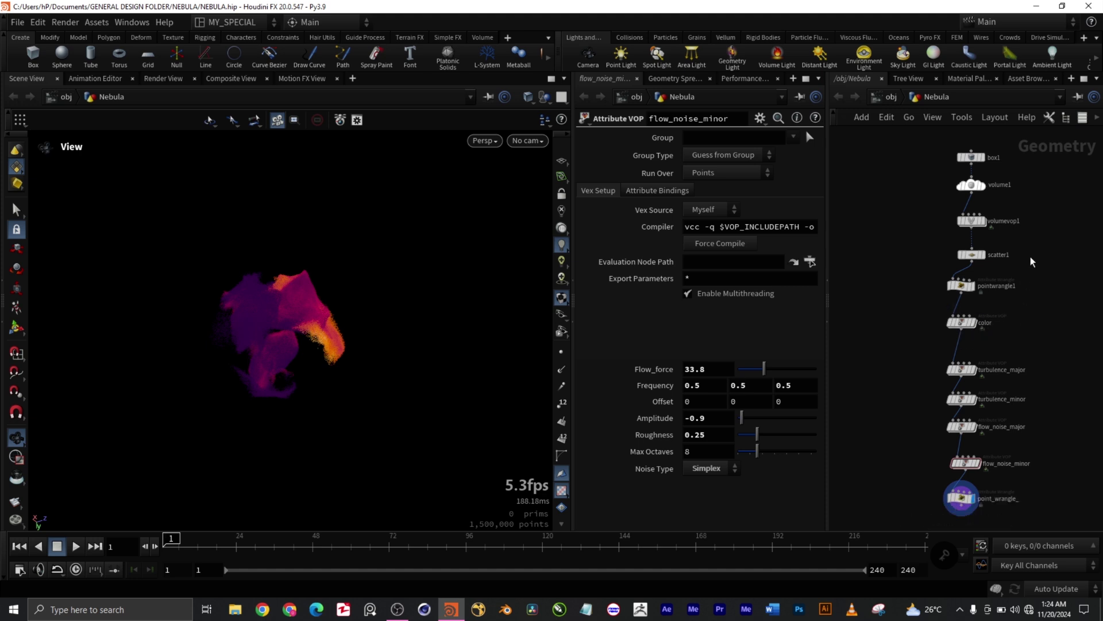
Step: Select the box1 node in the Nebula network to show its parameters
scroll(1028, 276, "up", 5)
scroll(977, 299, "up", 4)
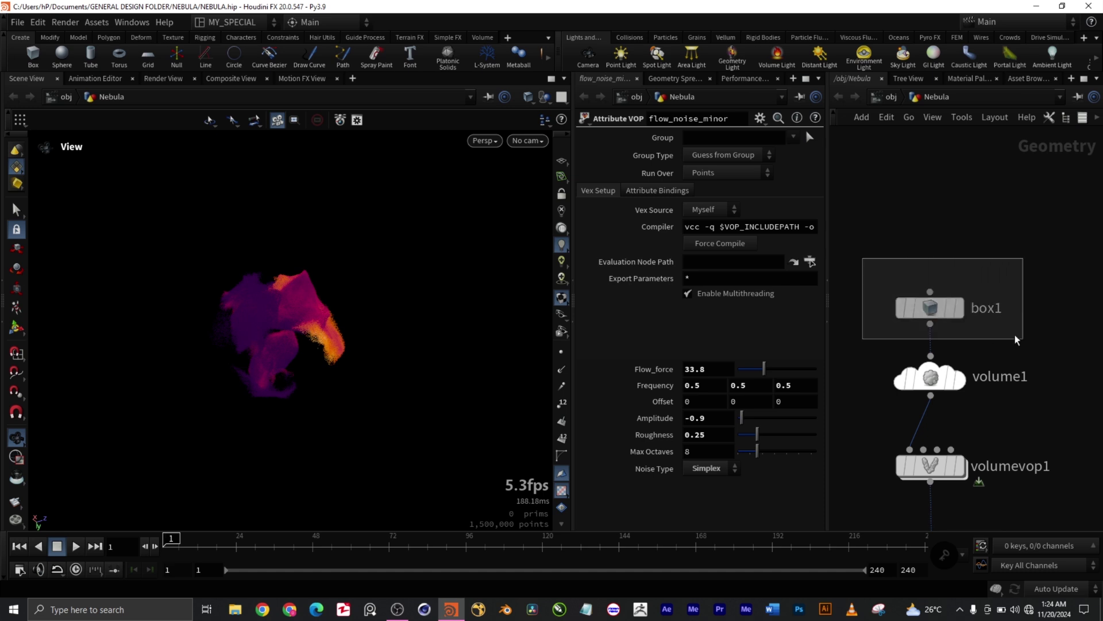
left_click(930, 309)
middle_click_drag(1018, 340, 1024, 231)
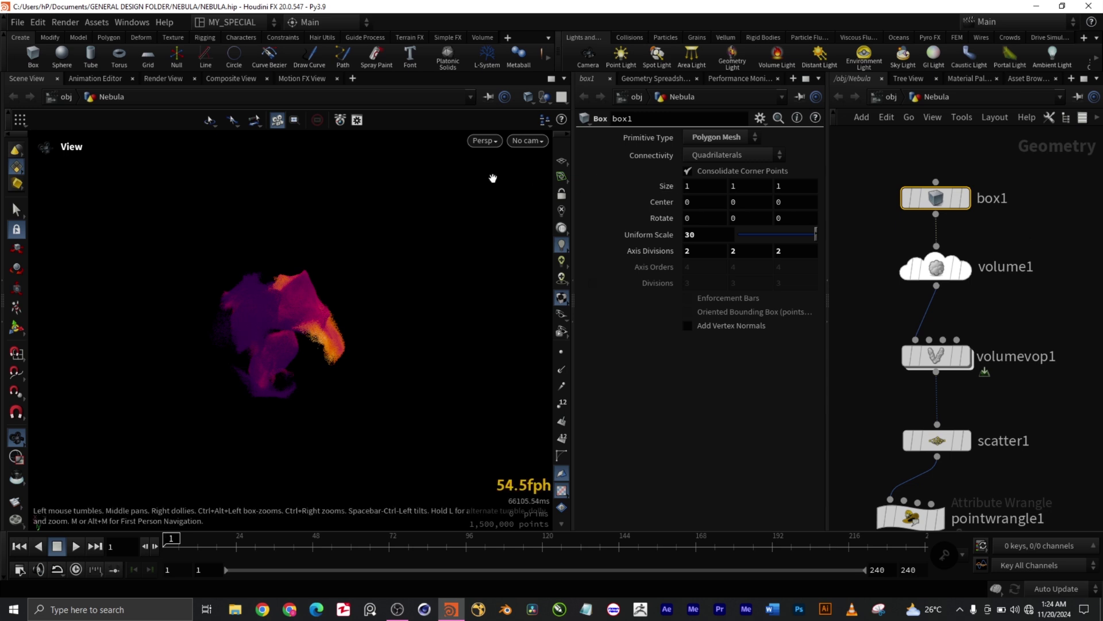
left_click(239, 22)
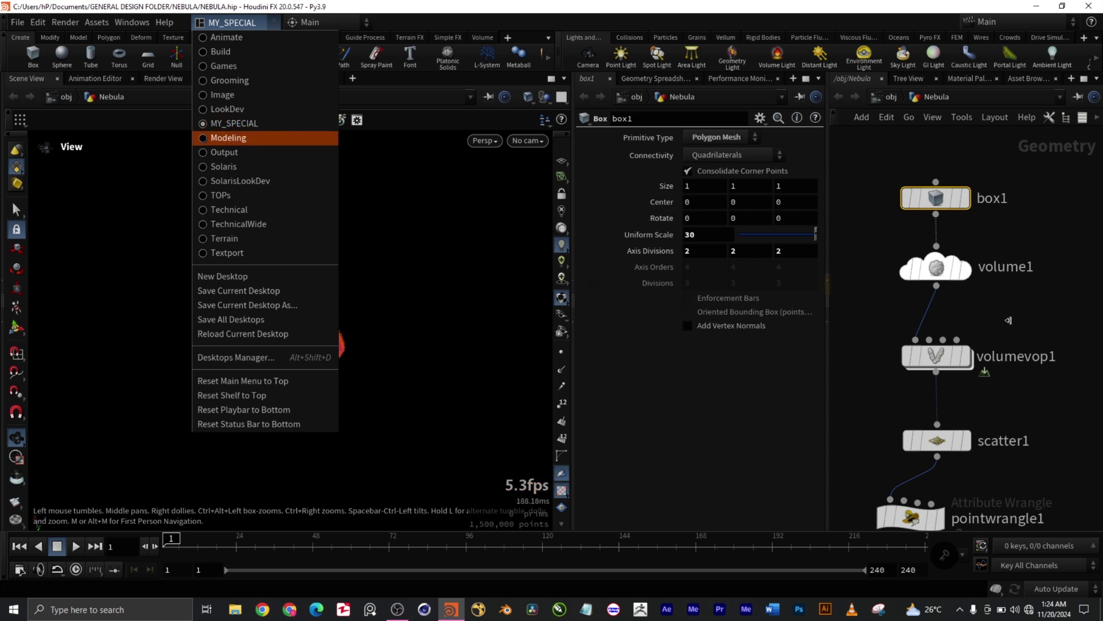
left_click(1055, 236)
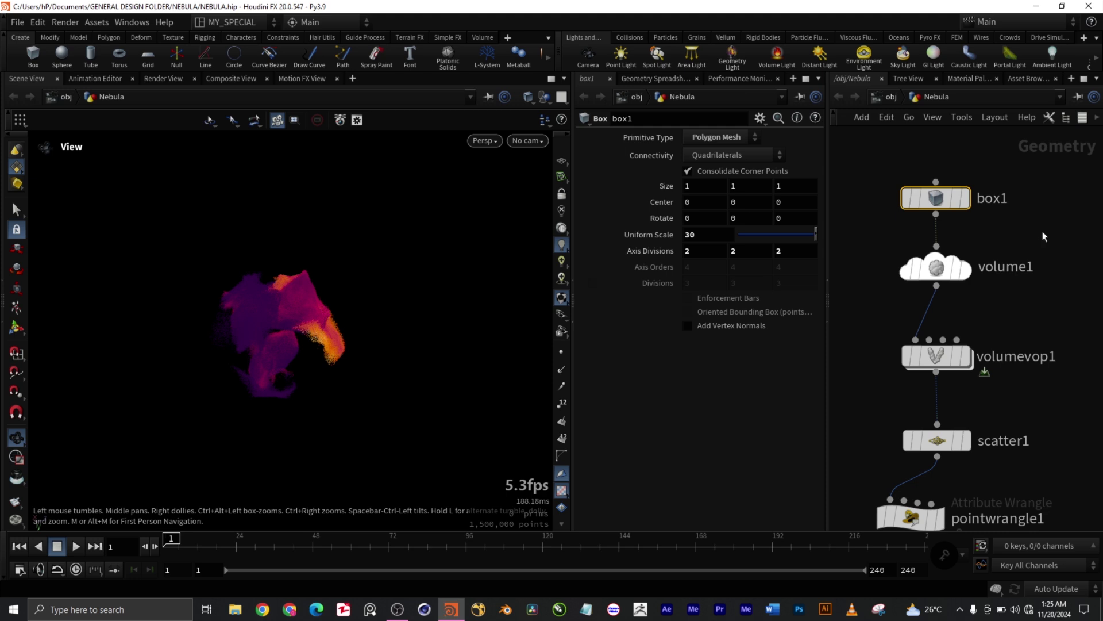
Step: Display the output of the box1 node in the scene view
mouse_move(970, 202)
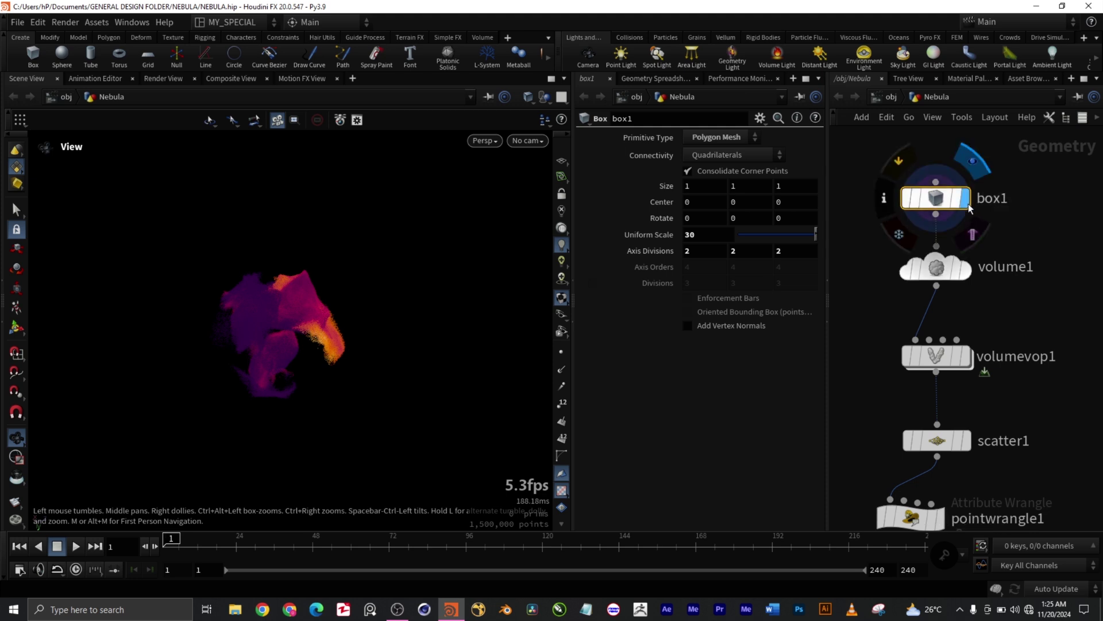
left_click(969, 207)
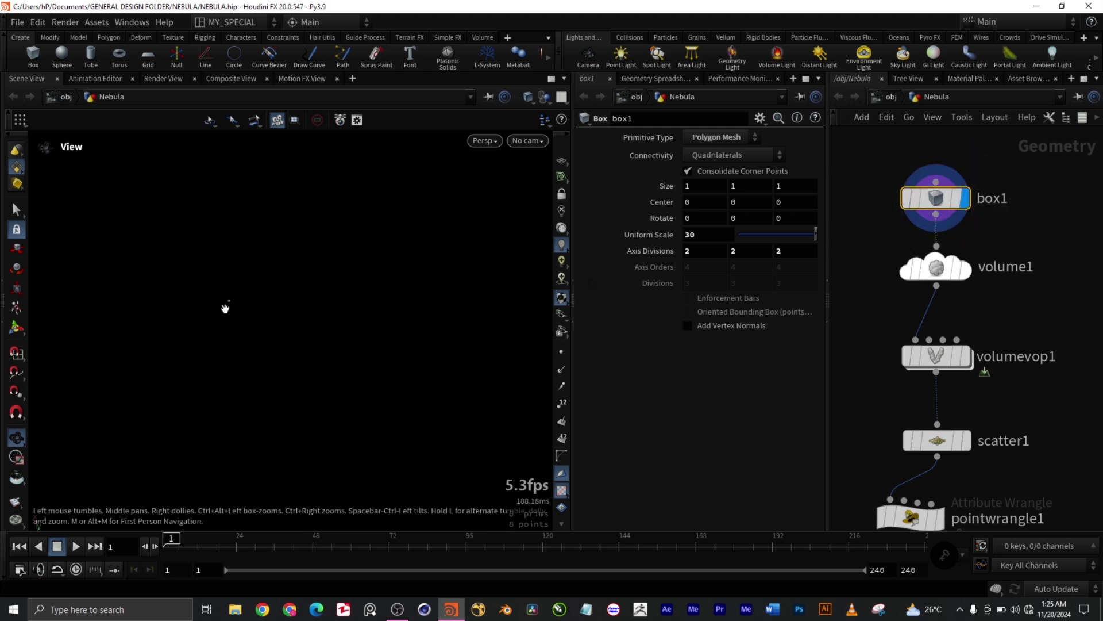
scroll(223, 304, "up", 6)
scroll(233, 299, "up", 10)
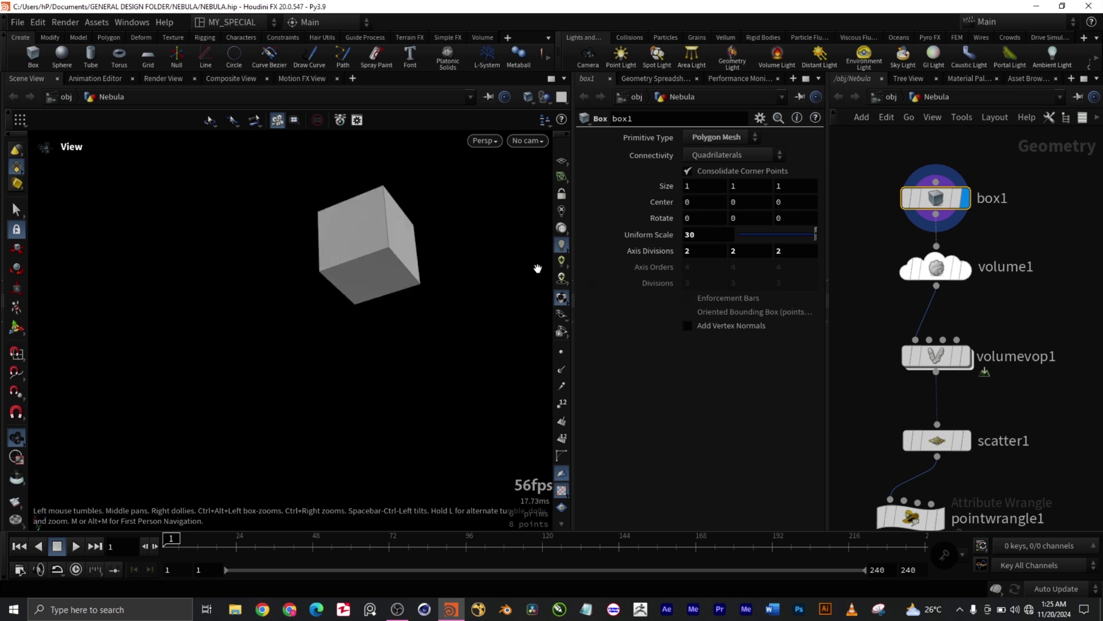
Step: Show the reference grid to examine the box against it from different distances, and hide the grid again
left_click(562, 165)
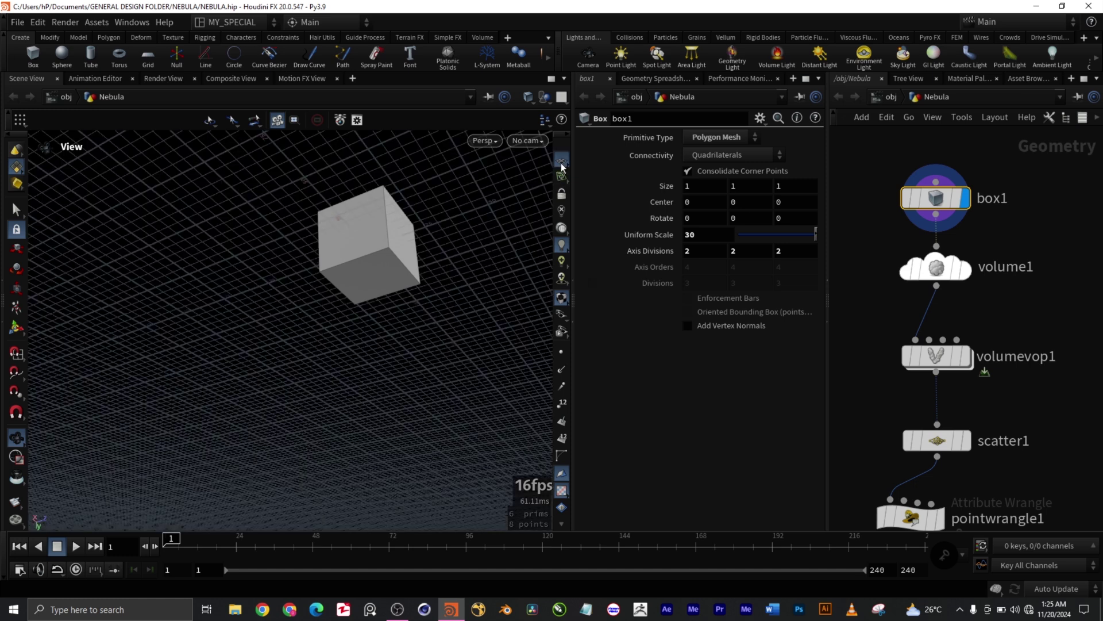
middle_click_drag(407, 288, 346, 329)
scroll(344, 328, "up", 6)
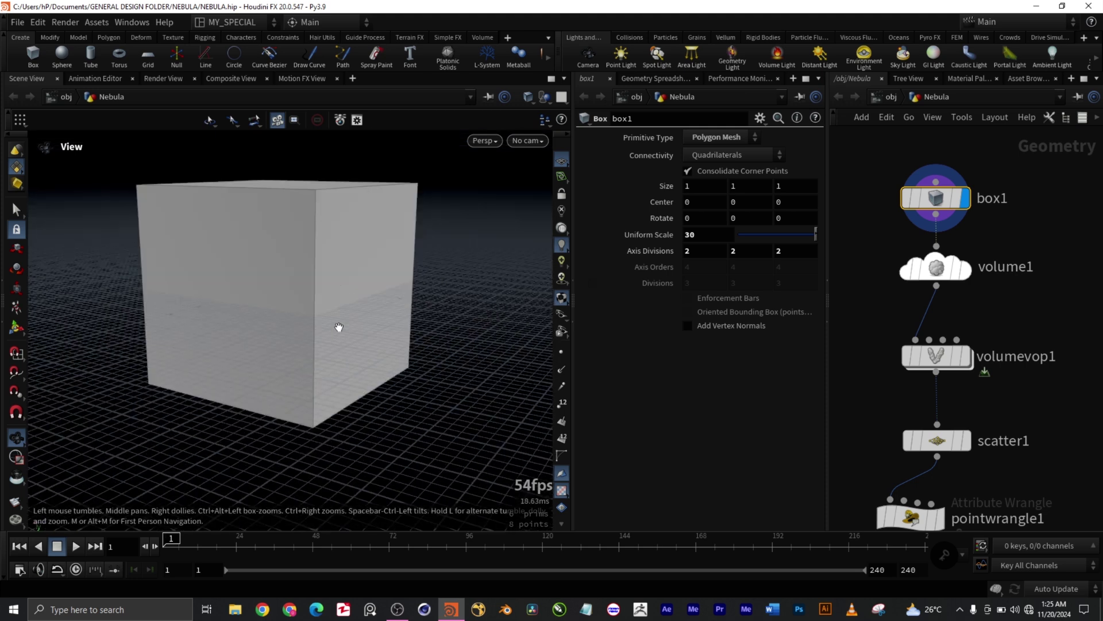
scroll(339, 327, "down", 6)
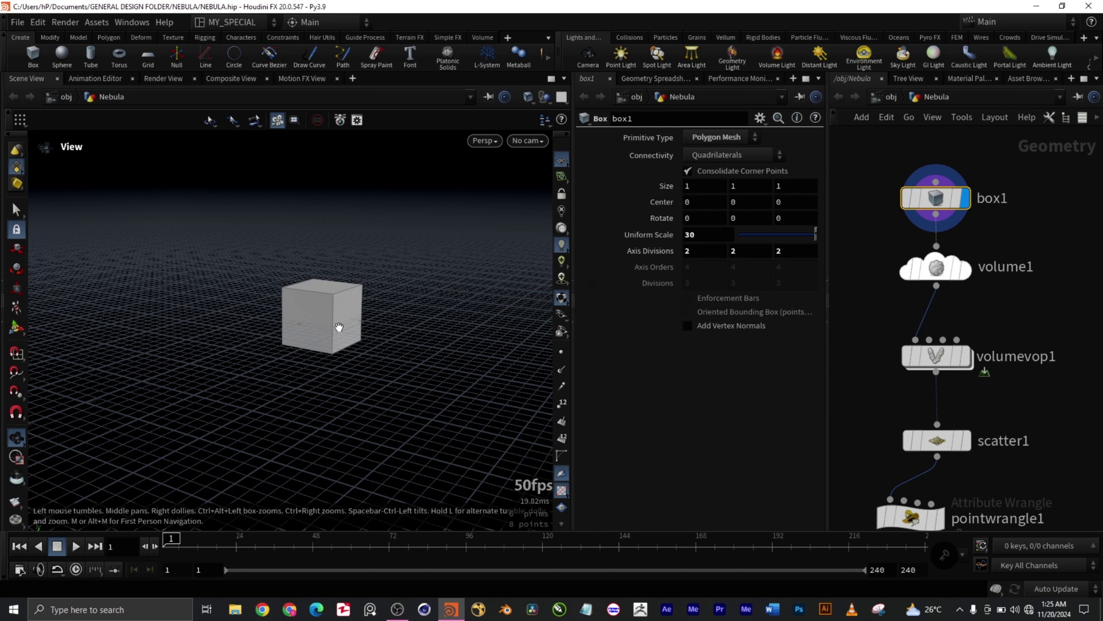
scroll(339, 327, "down", 10)
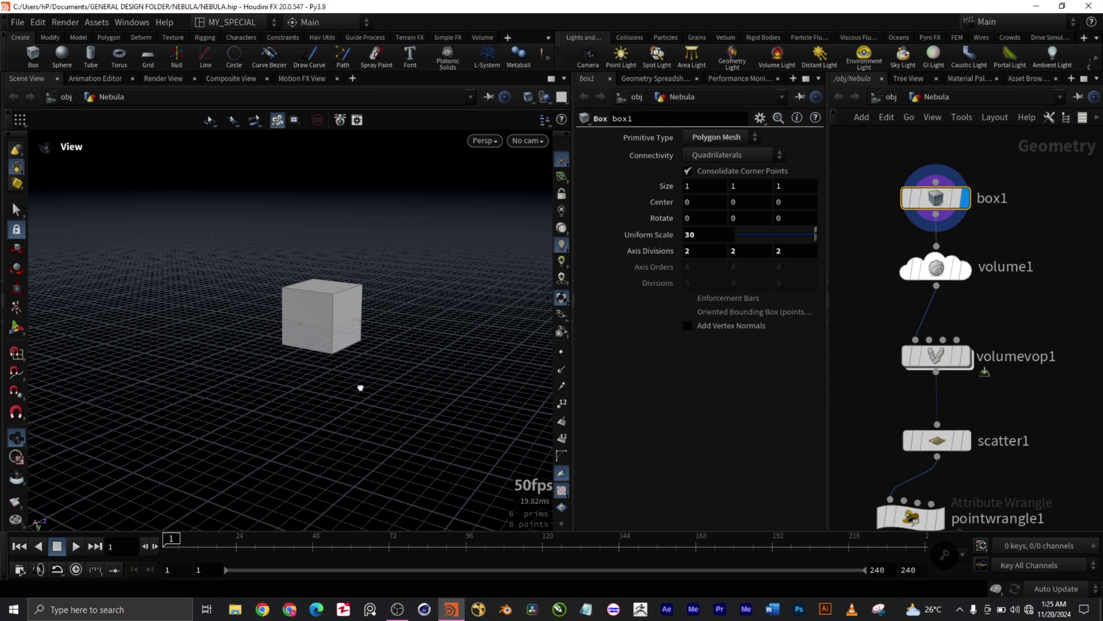
key("h")
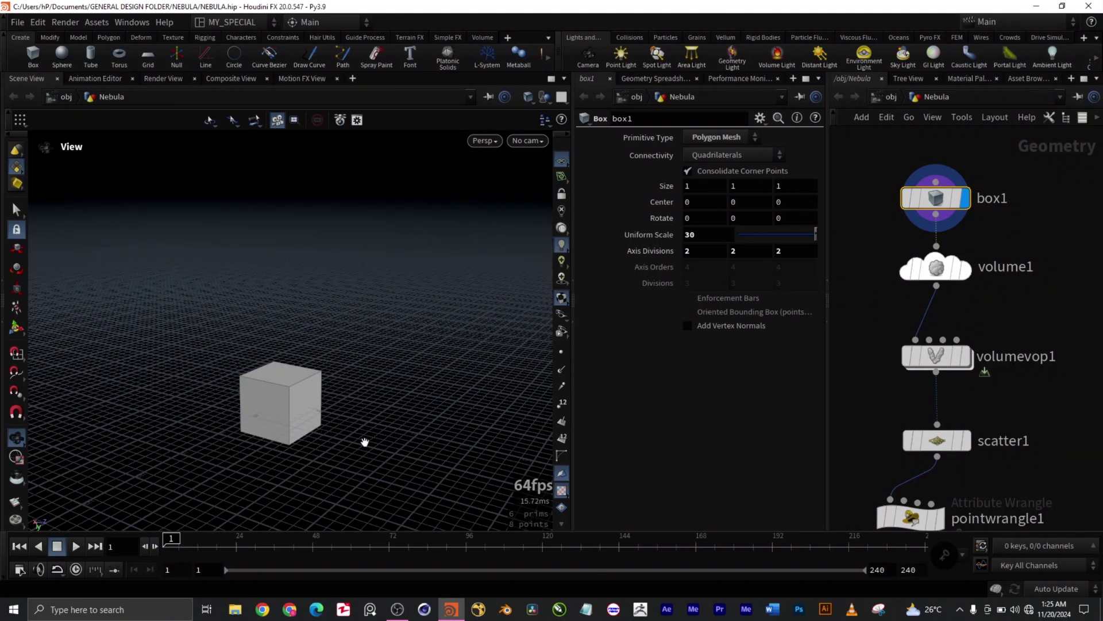
scroll(364, 443, "down", 10)
key("h")
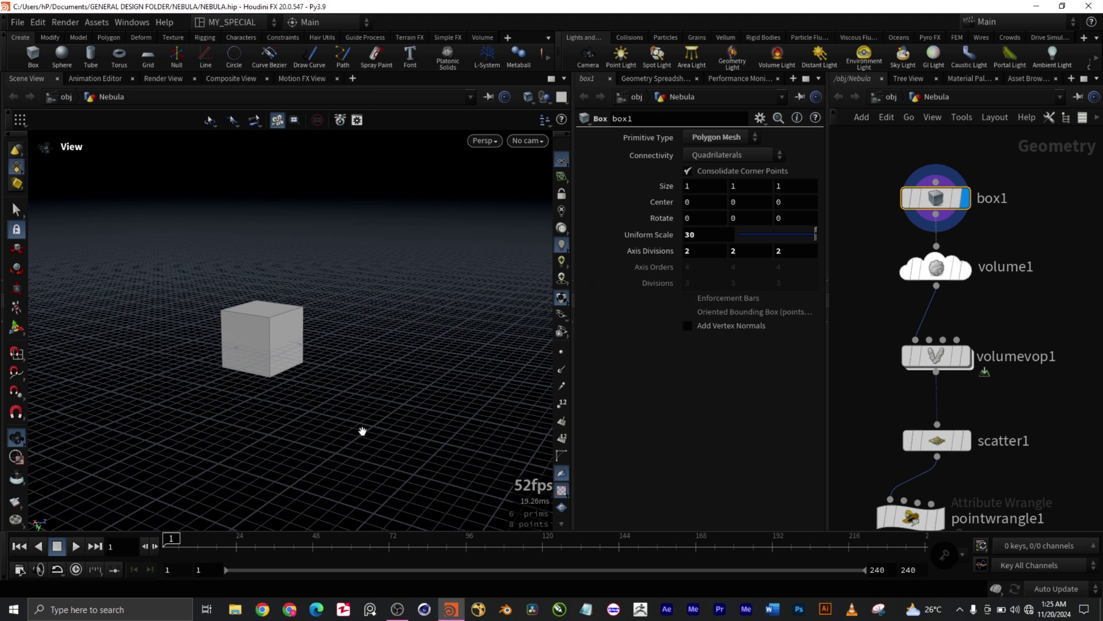
scroll(350, 416, "up", 3)
middle_click_drag(251, 352, 274, 363)
key("h")
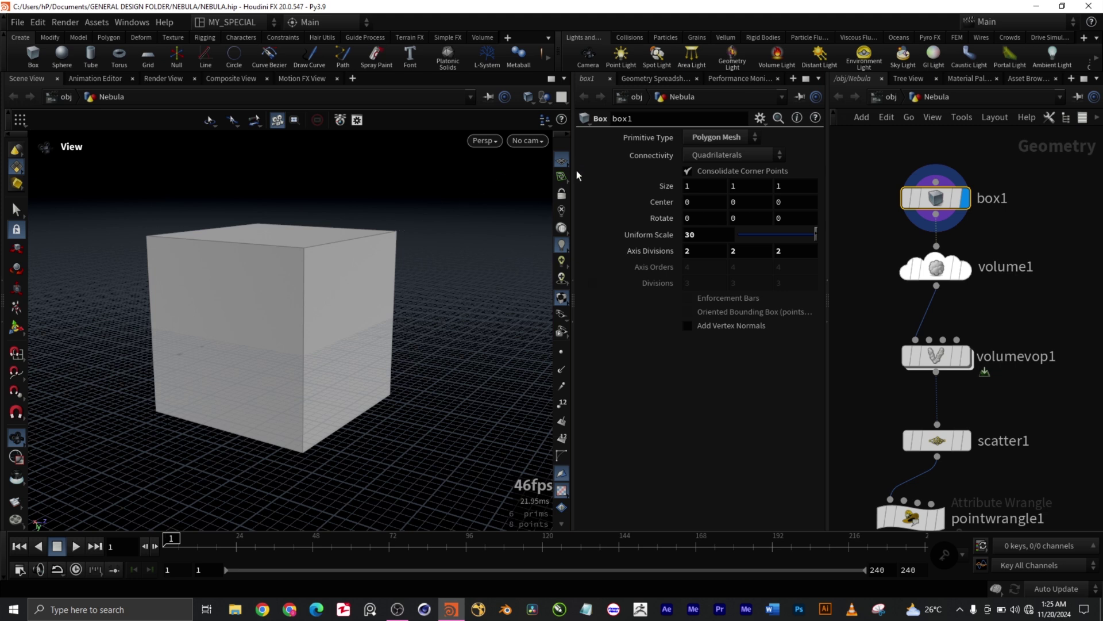
left_click(561, 162)
scroll(377, 381, "down", 5)
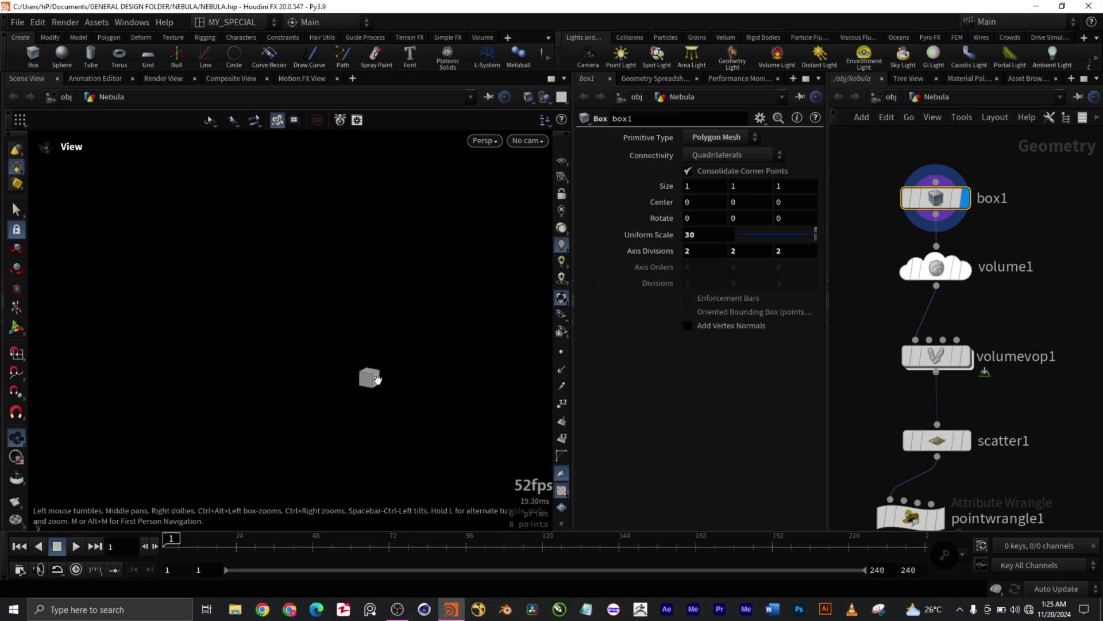
scroll(378, 379, "up", 4)
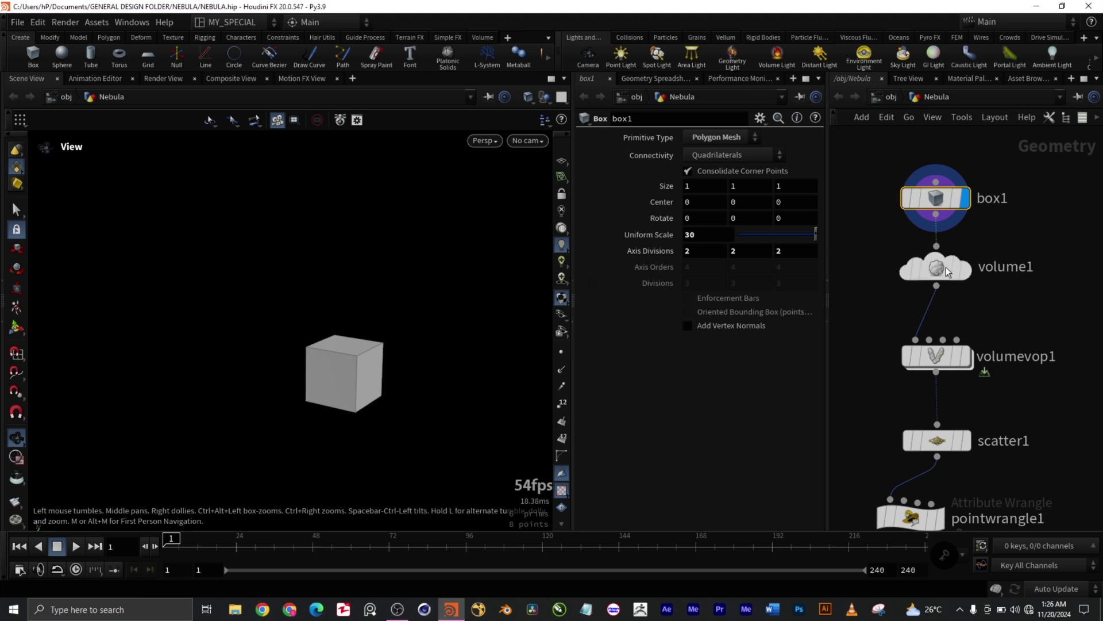
Step: Display the volume1 node and review its Collated Rank and Uniform Sampling options
left_click_drag(1005, 307, 857, 246)
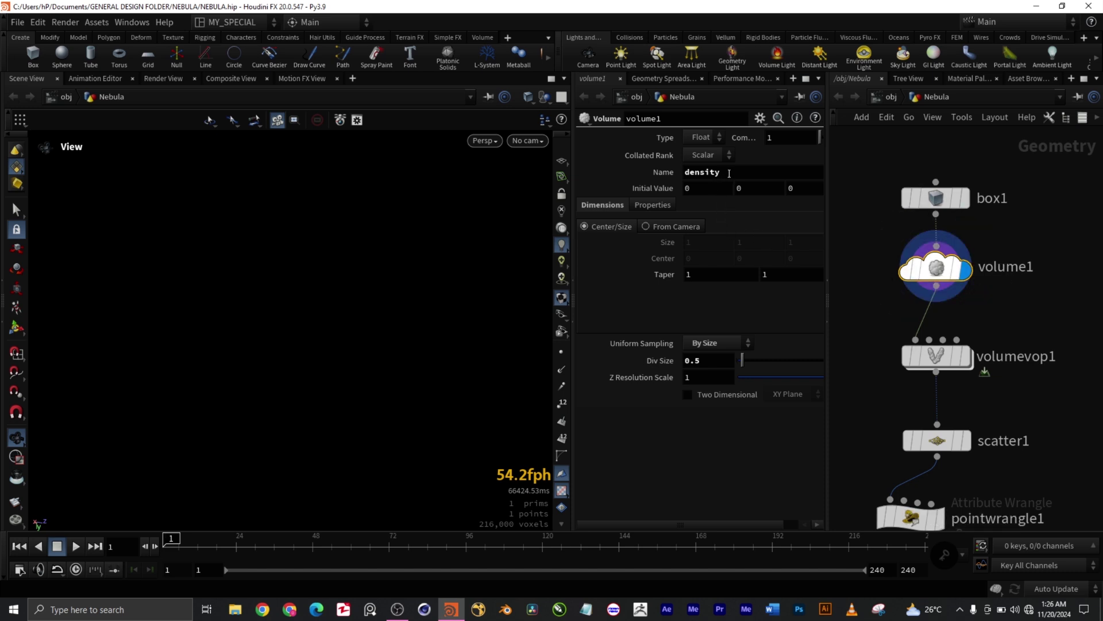
left_click(709, 159)
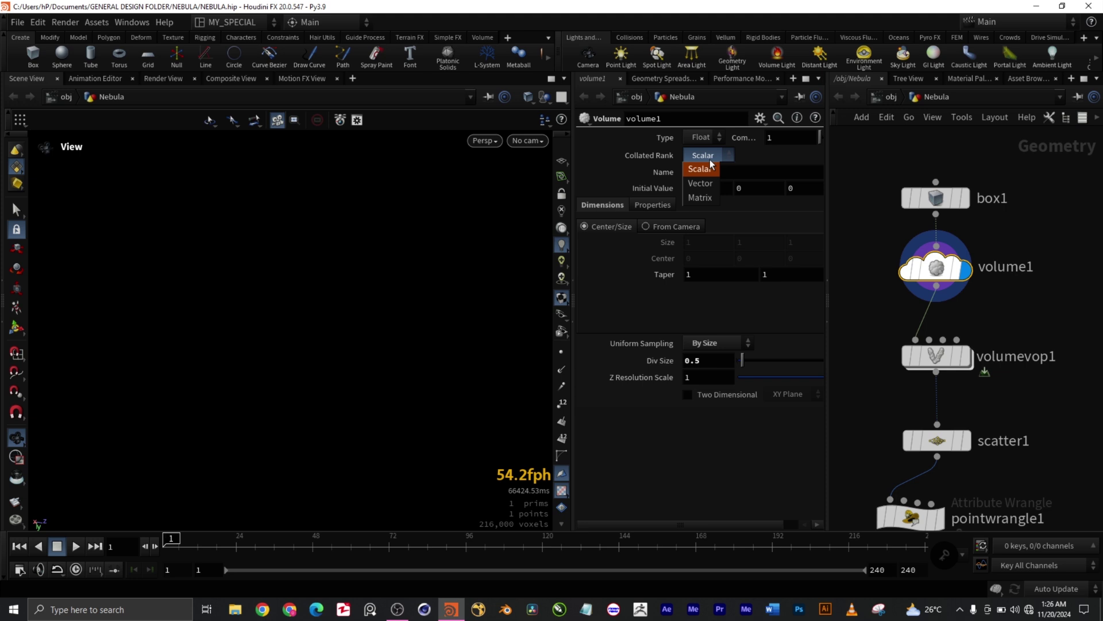
left_click(758, 162)
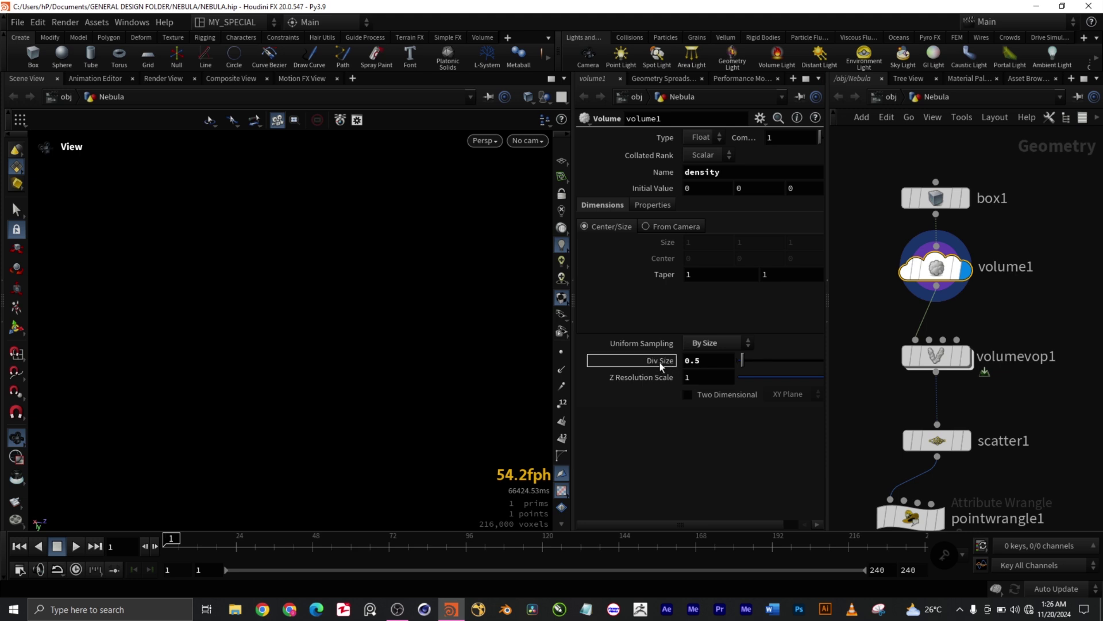
mouse_move(664, 363)
left_click(724, 343)
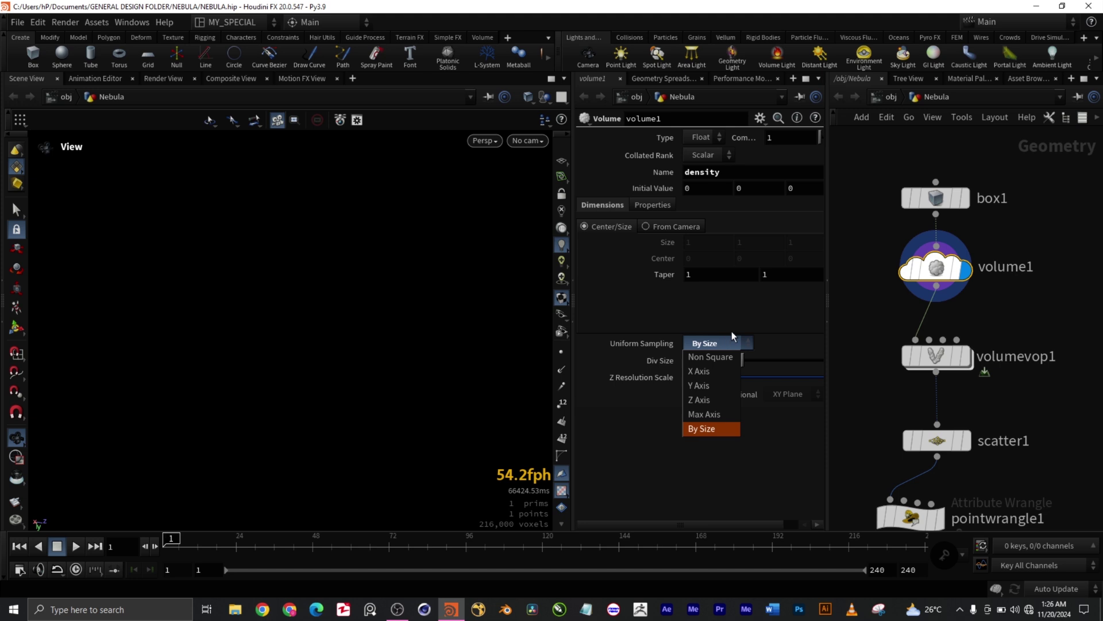
left_click(787, 317)
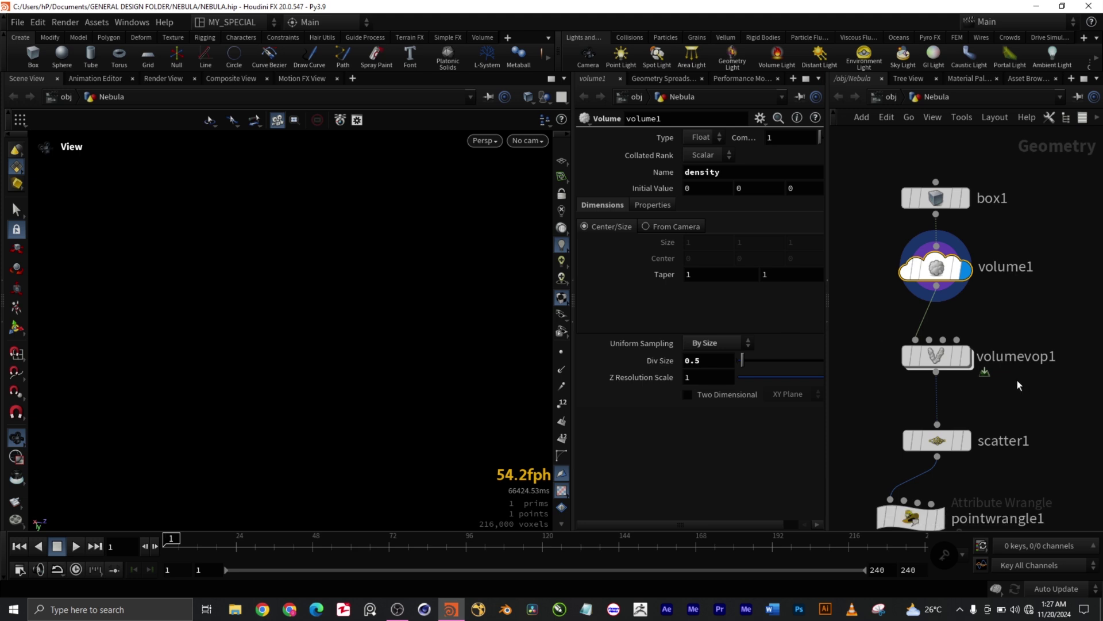
Step: Select the volumevop1 node and display its noise-shaped density volume in the scene view
left_click_drag(1019, 382, 883, 332)
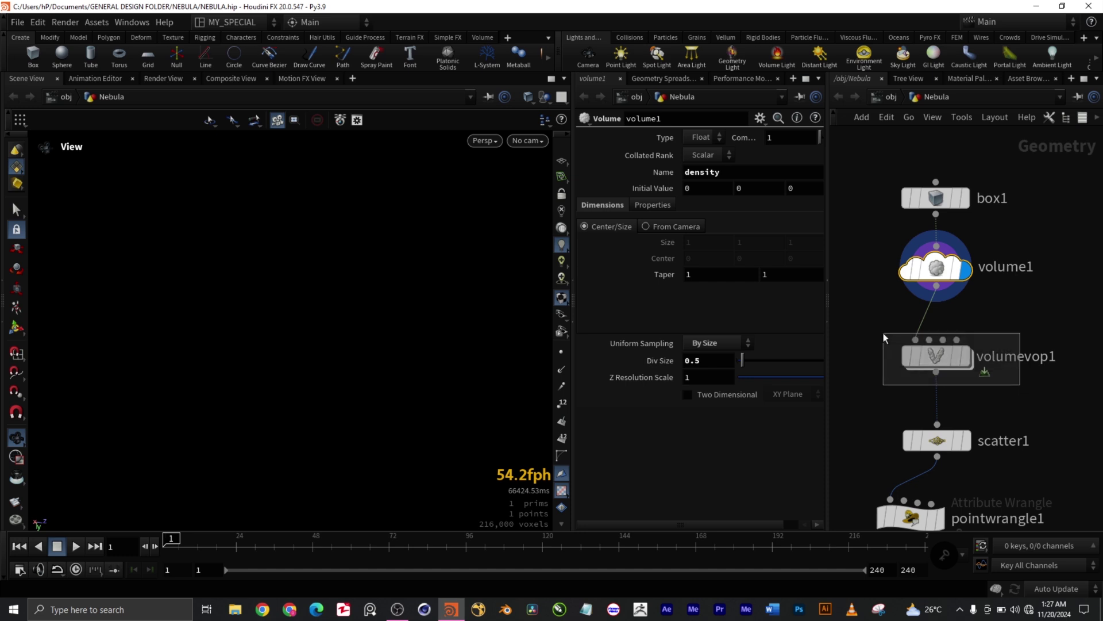
left_click(966, 357)
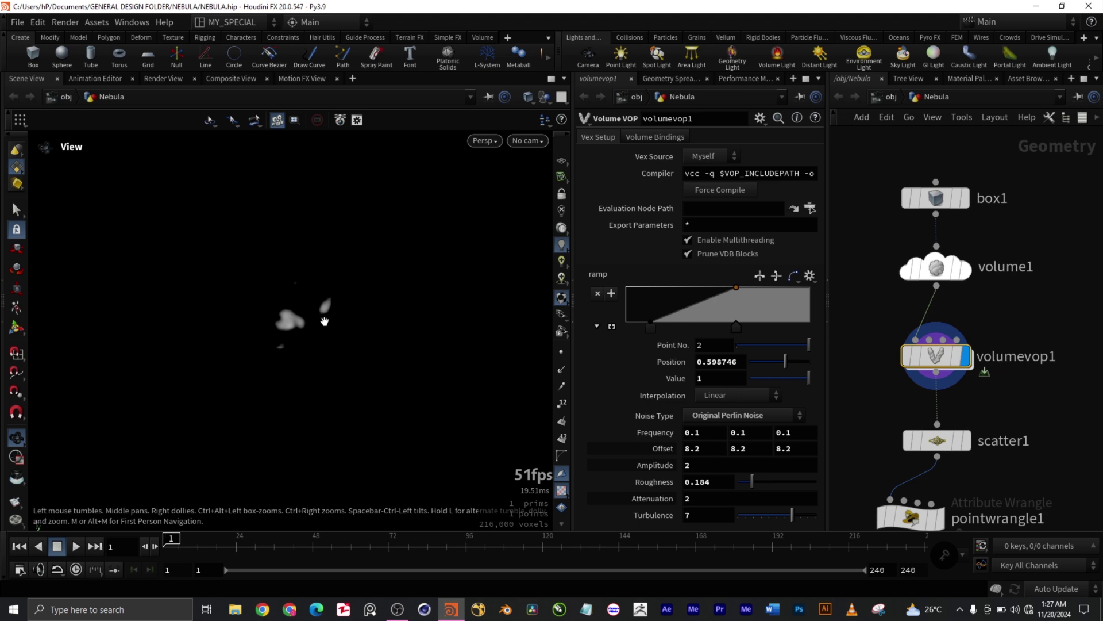
scroll(297, 318, "up", 4)
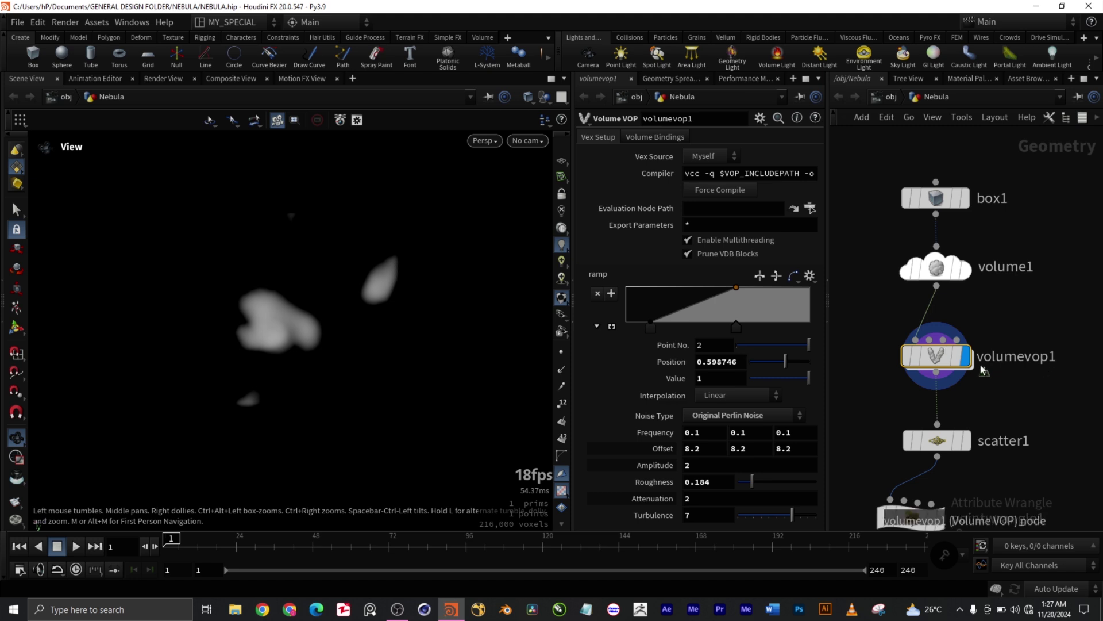
Step: Open the network inside volumevop1 and examine the connection from volumevopglobal1 to turbnoise1
mouse_move(948, 368)
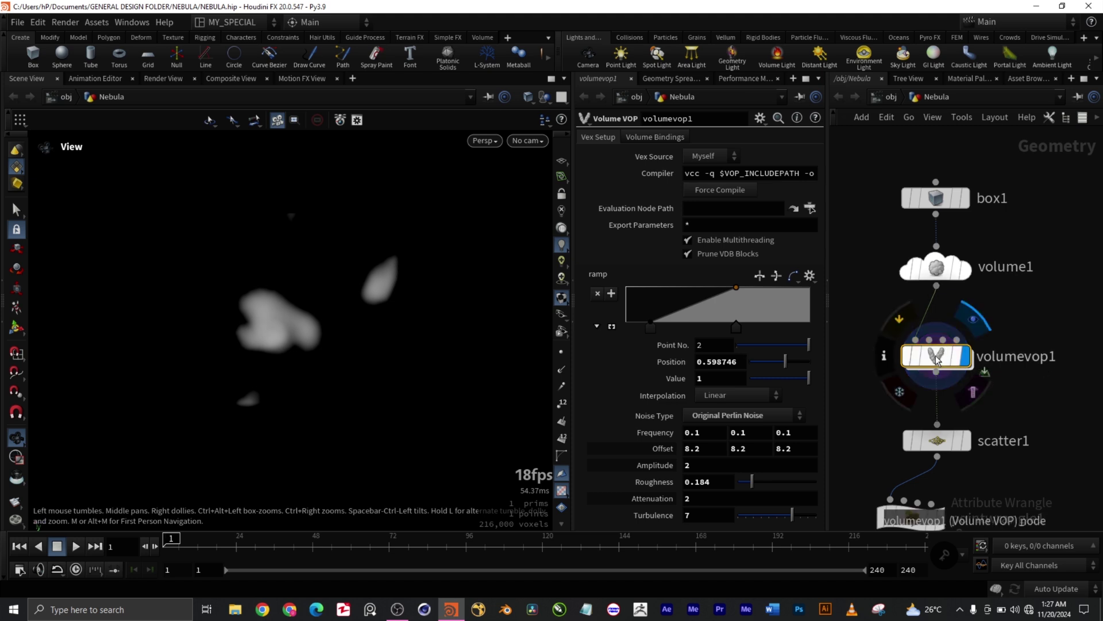
double_click(936, 359)
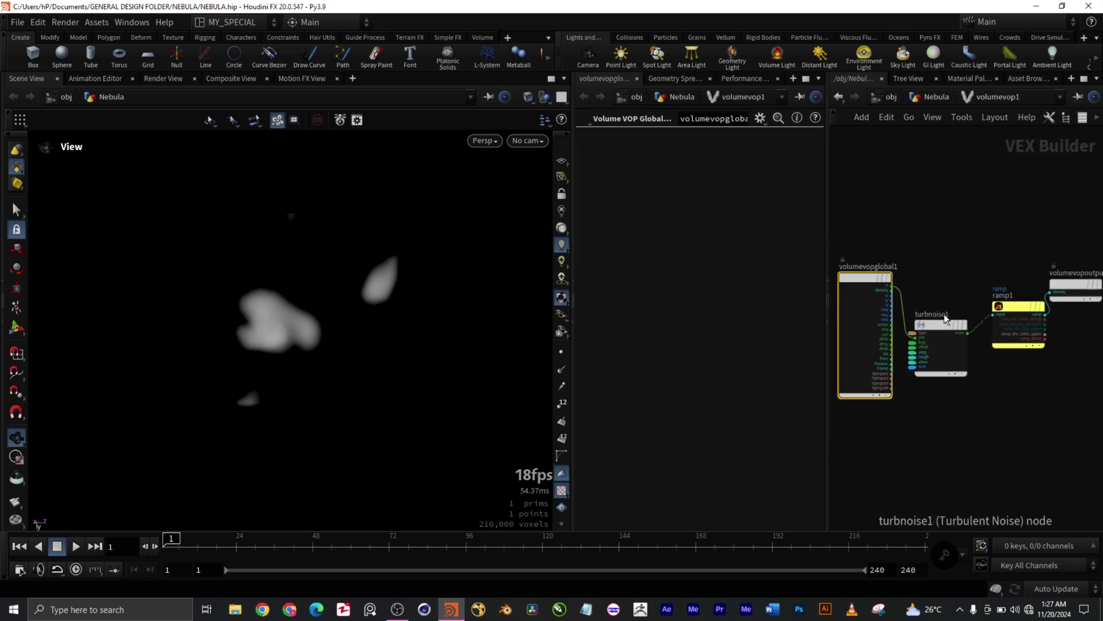
scroll(887, 277, "up", 4)
scroll(918, 285, "up", 1)
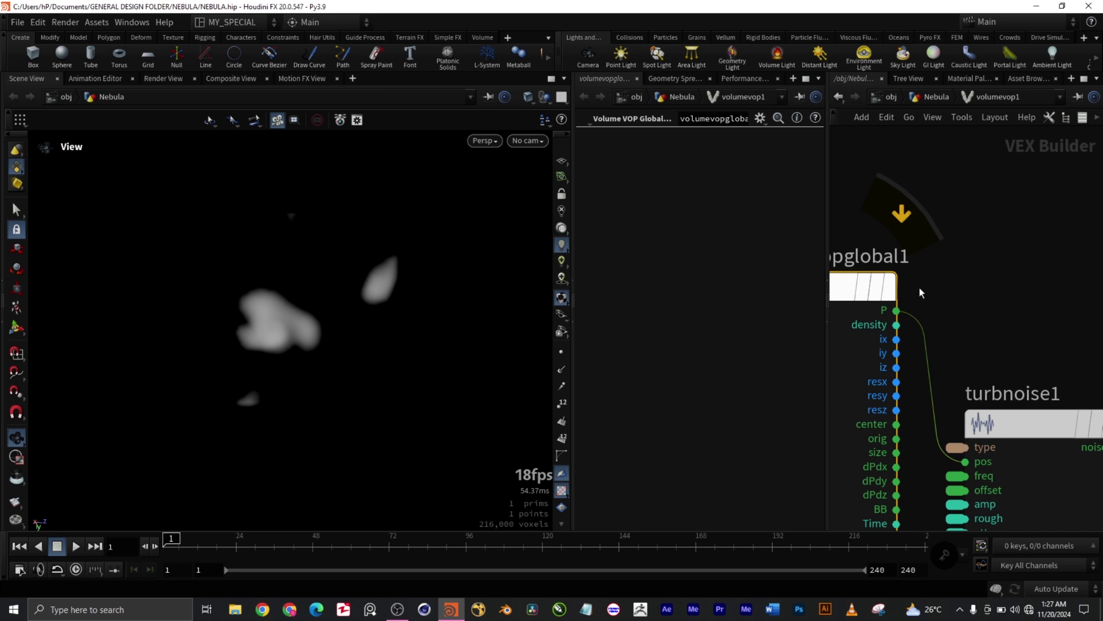
scroll(925, 291, "down", 2)
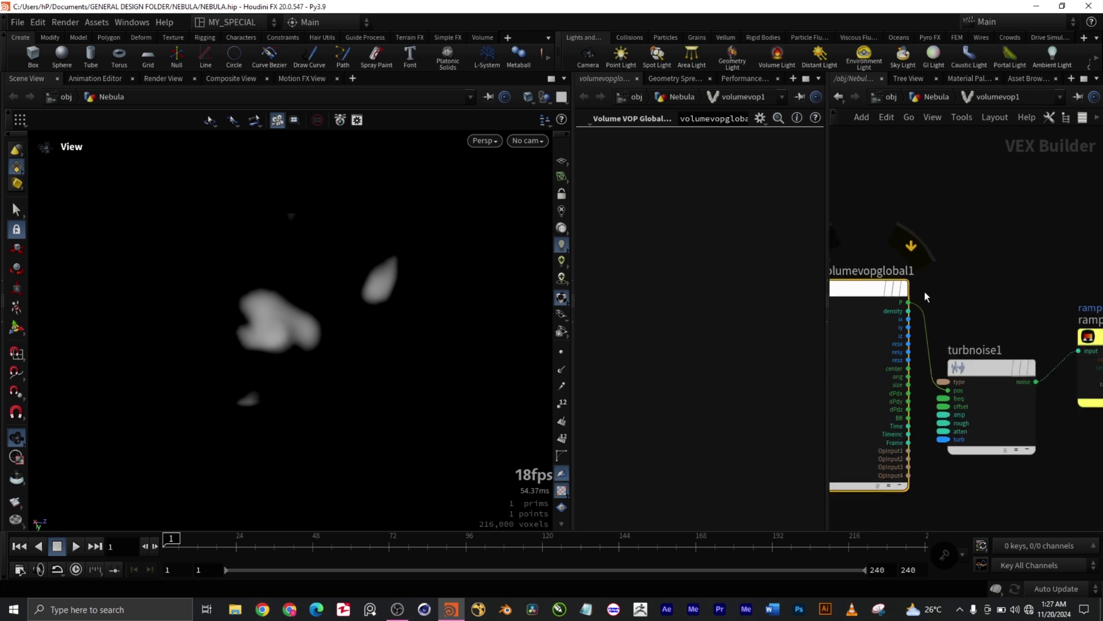
Step: Review the parameters of turbnoise1 and ramp1 and follow their connection through to volumevopoutput1
middle_click_drag(994, 308, 905, 295)
scroll(904, 295, "down", 2)
left_click(908, 341)
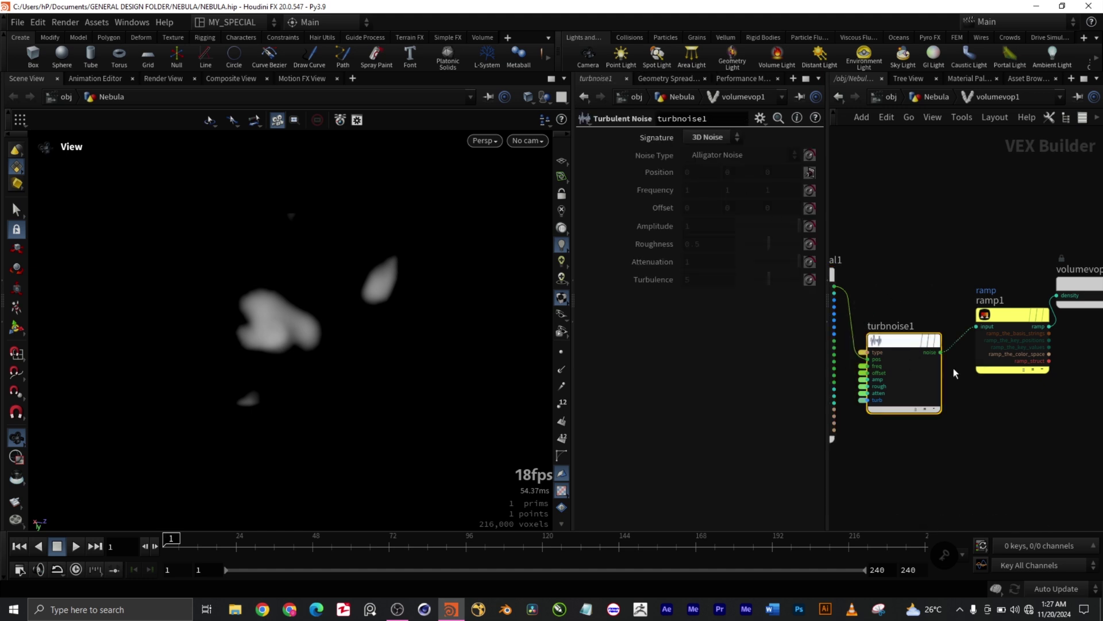
middle_click_drag(1025, 443, 943, 469)
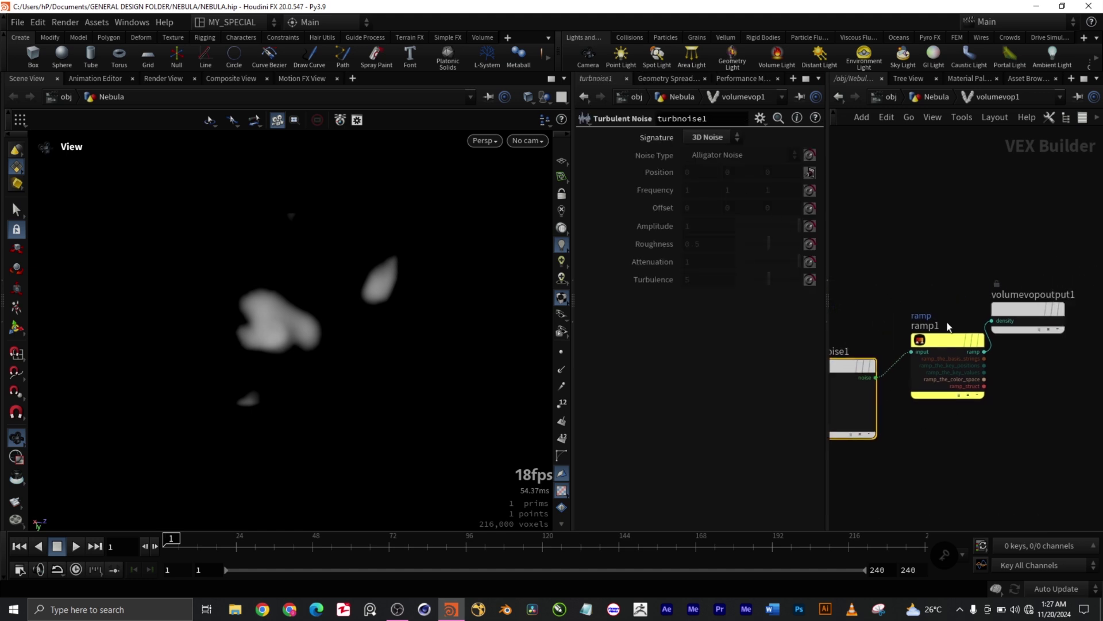
left_click(942, 336)
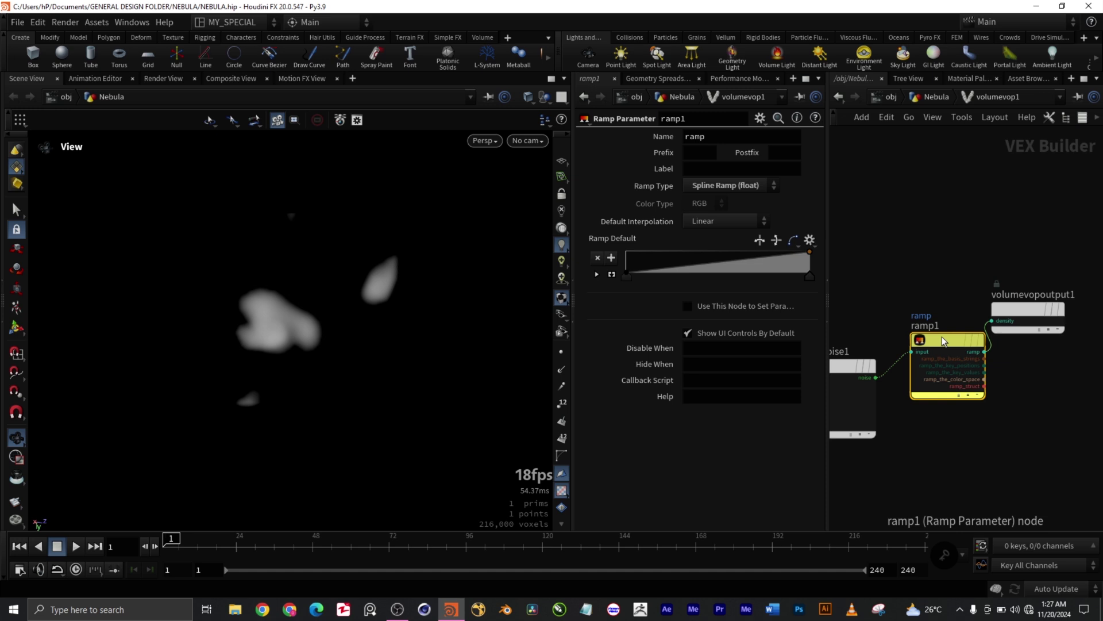
mouse_move(942, 336)
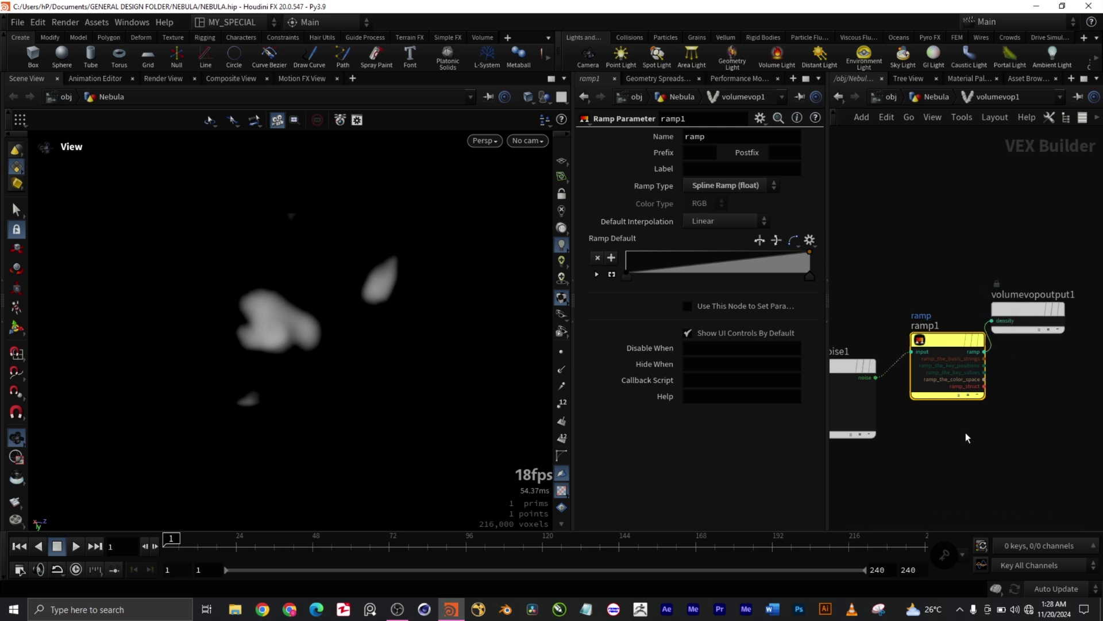
Step: Examine turbnoise1's inputs and its VEX/VOP options, and return to the Nebula geometry network
middle_click_drag(946, 464, 1032, 456)
scroll(858, 310, "up", 3)
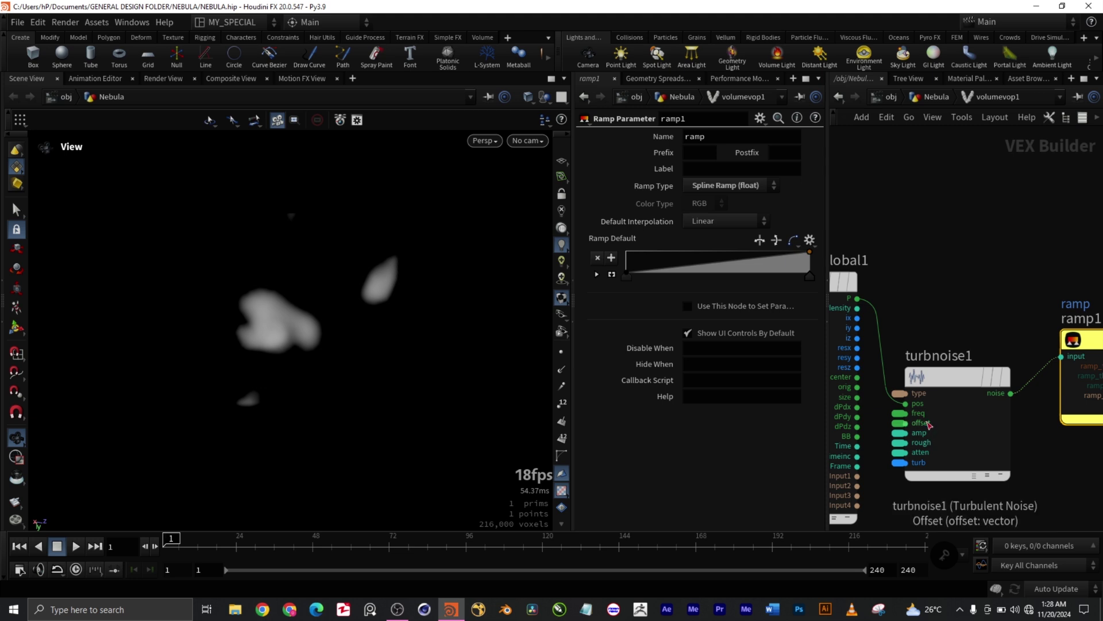
scroll(929, 423, "down", 4)
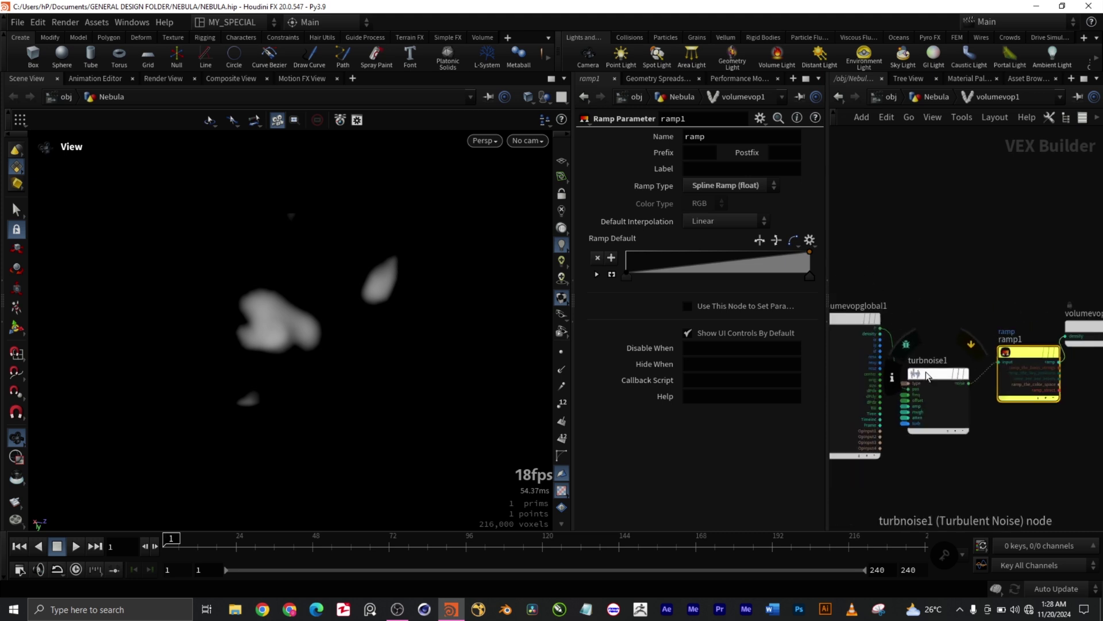
scroll(947, 389, "up", 3)
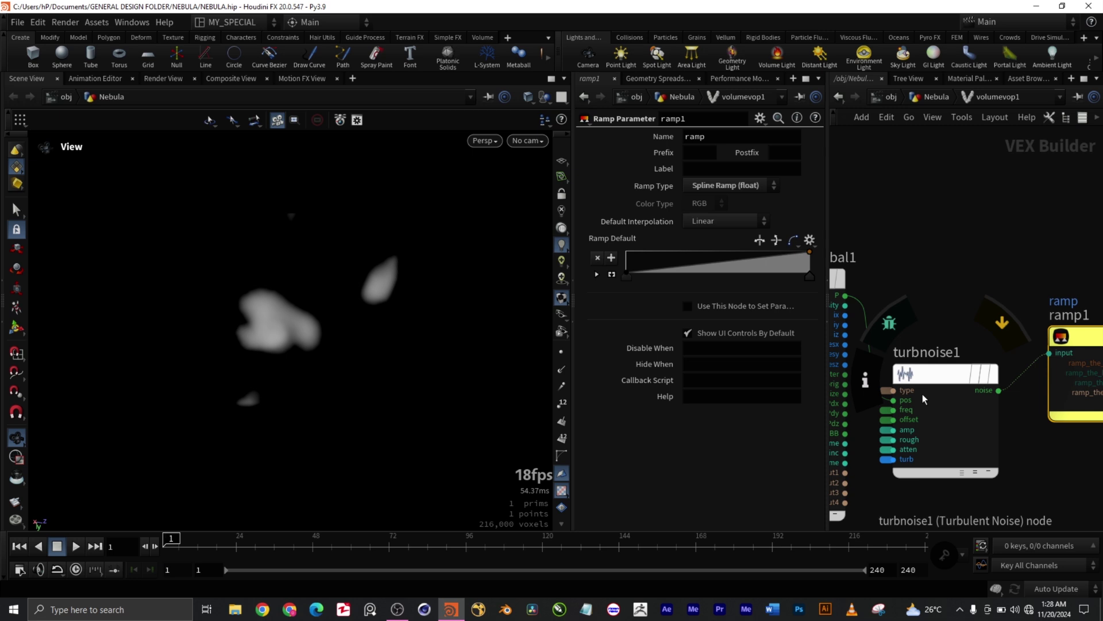
right_click(921, 394)
mouse_move(919, 393)
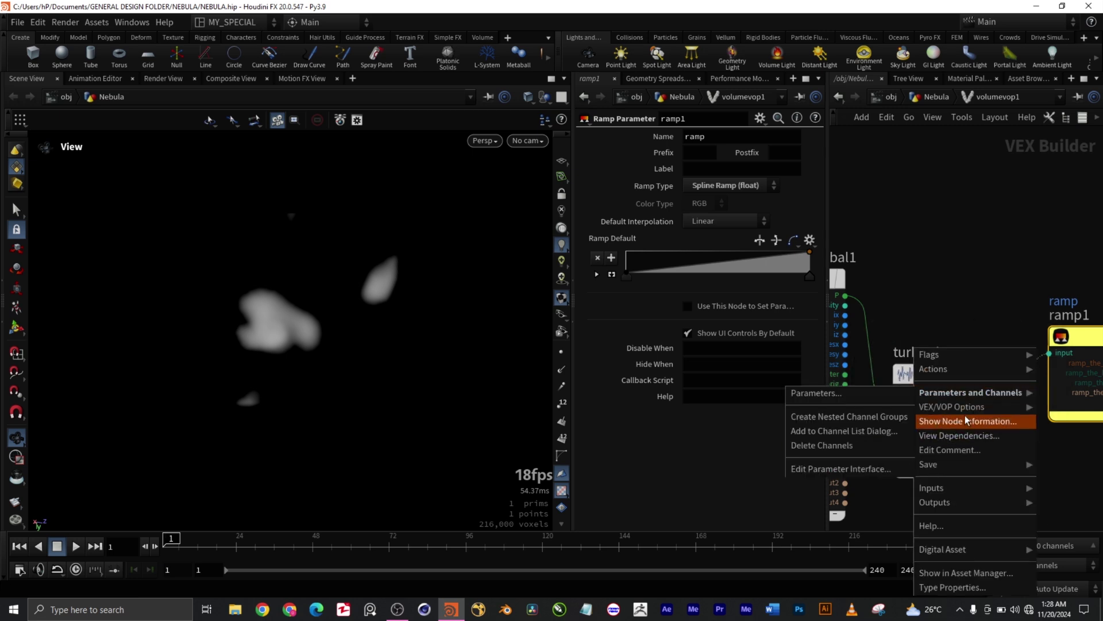
mouse_move(977, 408)
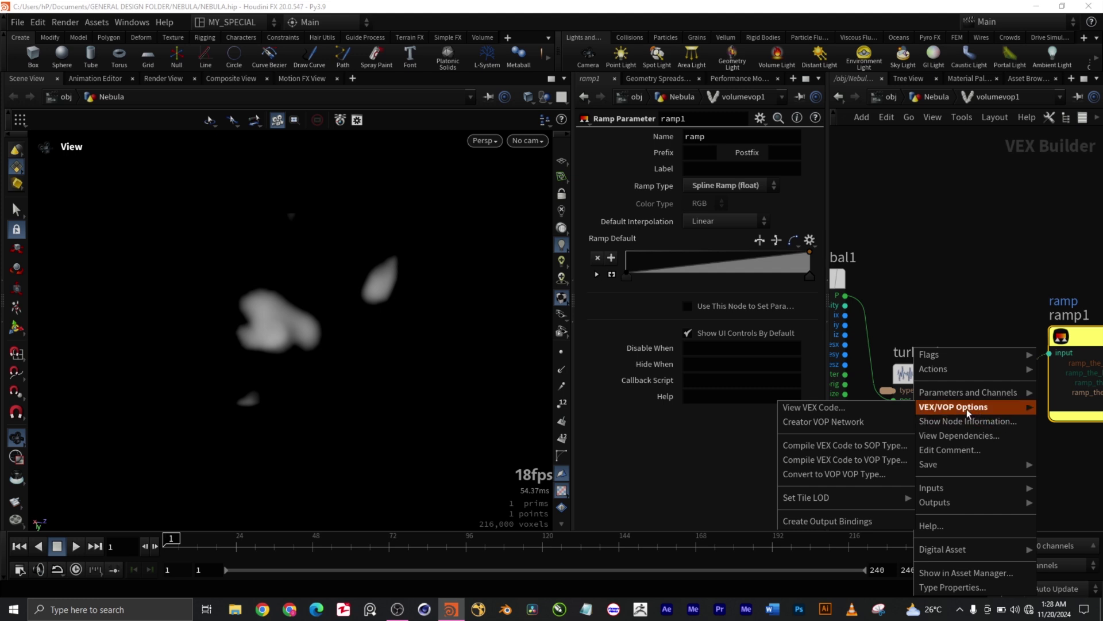
left_click(949, 295)
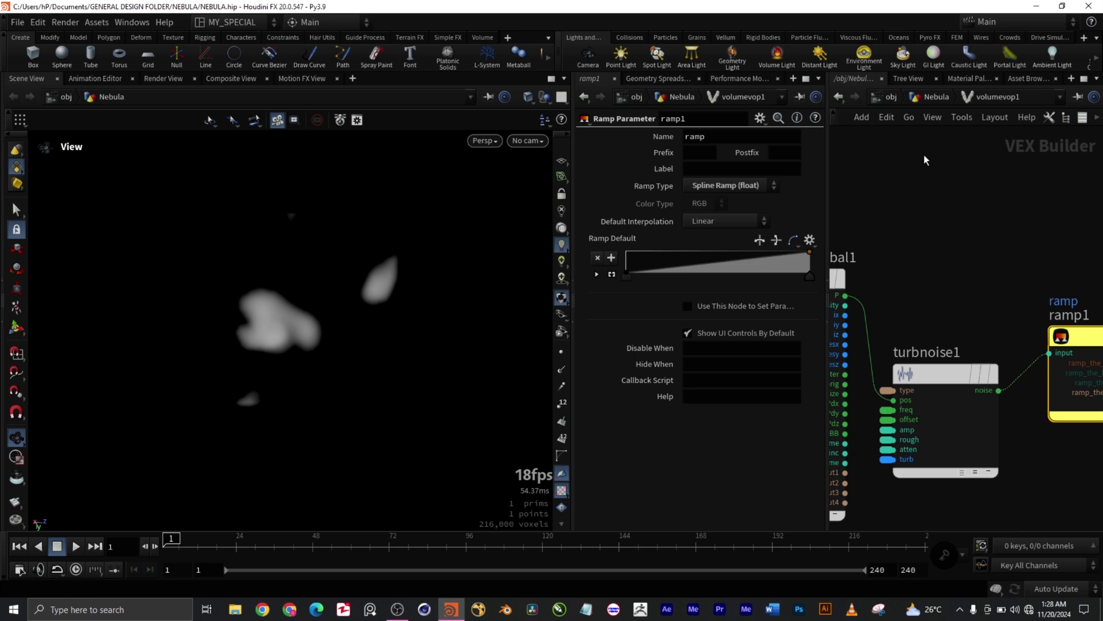
left_click(936, 97)
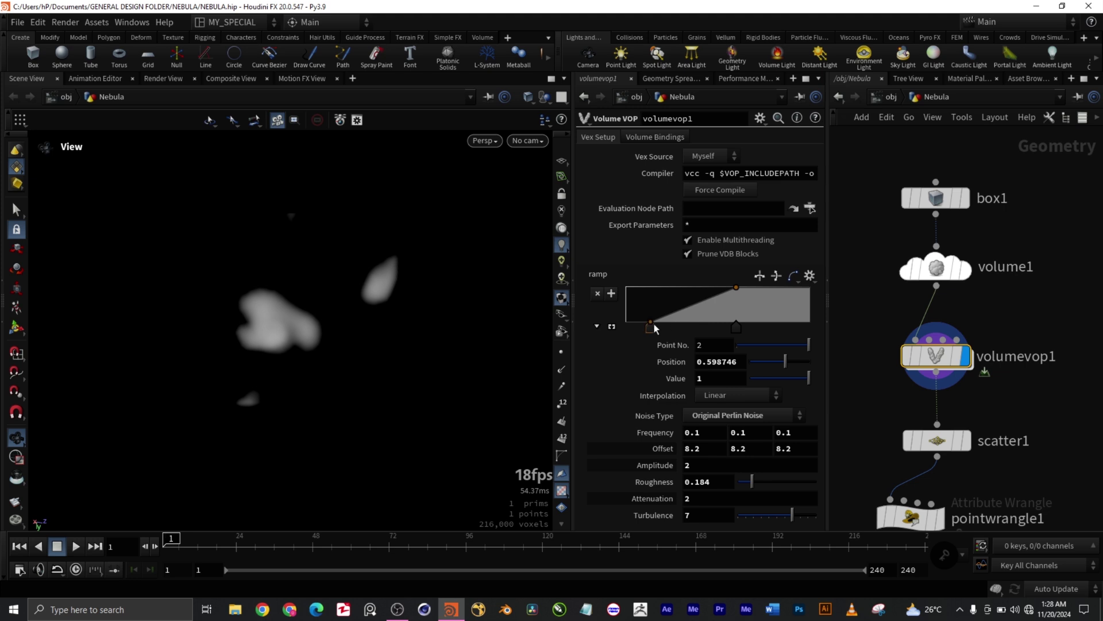
Step: Try a steeper density ramp and a noise frequency of 0.4 on volumevop1, undoing each change
left_click_drag(653, 322, 714, 324)
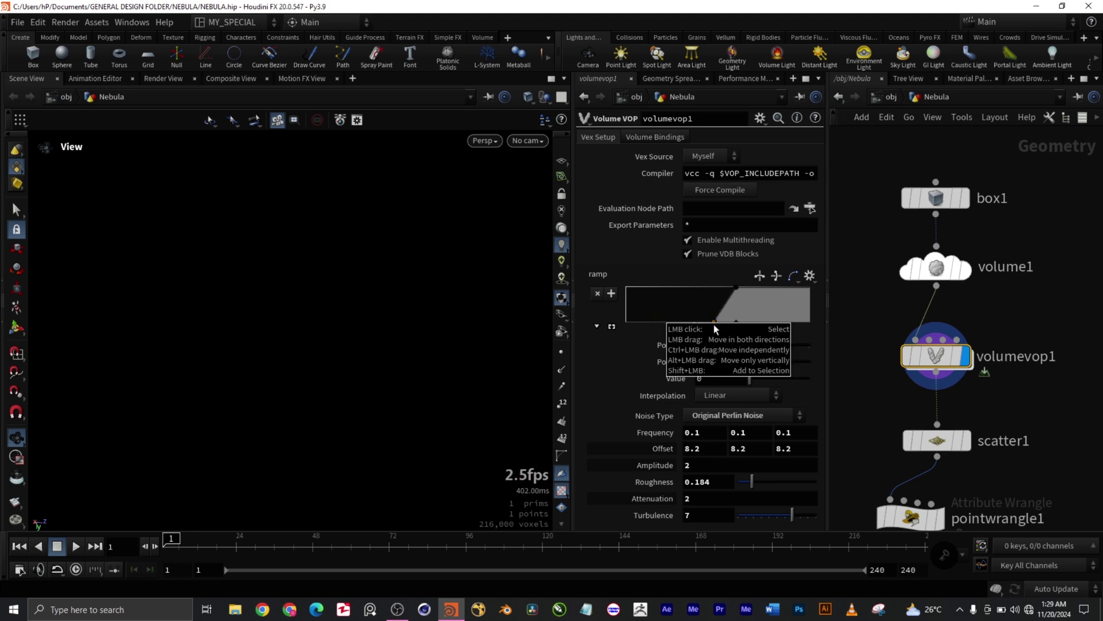
key("ctrl+z")
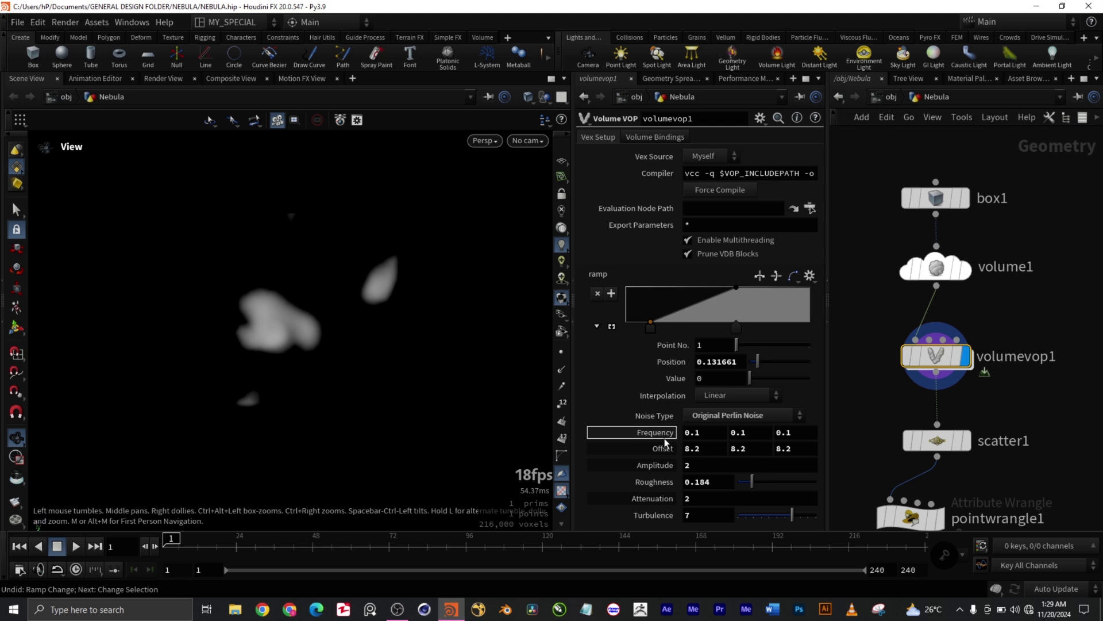
middle_click_drag(654, 434, 681, 432)
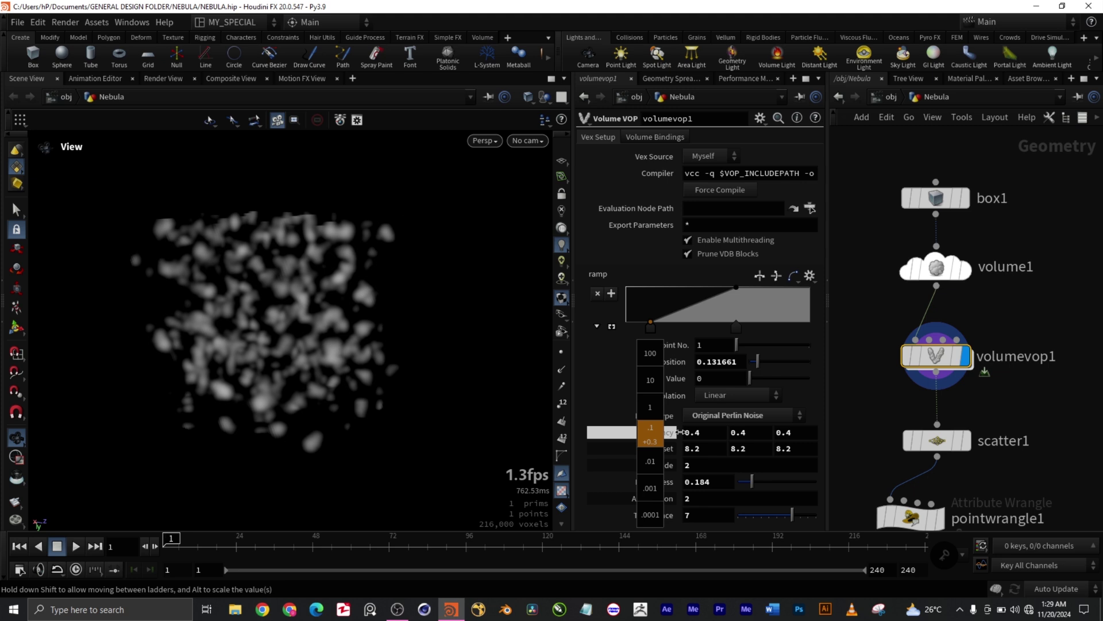
middle_click_drag(680, 432, 651, 433)
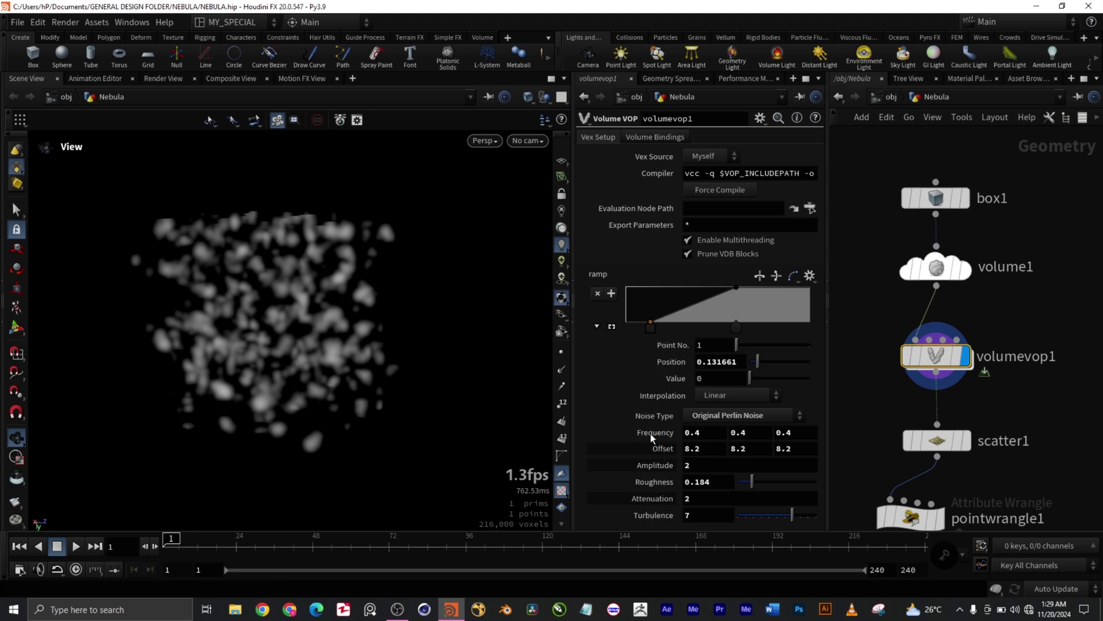
key("ctrl+z")
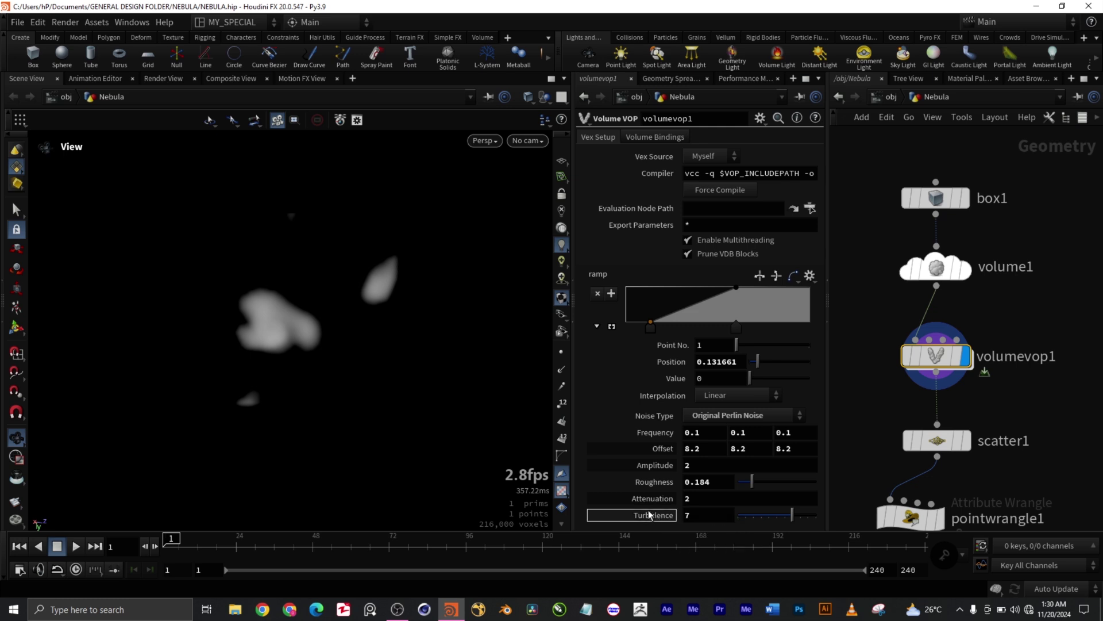
Step: Examine the noise-shaped density volume from different distances and angles, and frame it in the scene view
right_click_drag(420, 381, 328, 350)
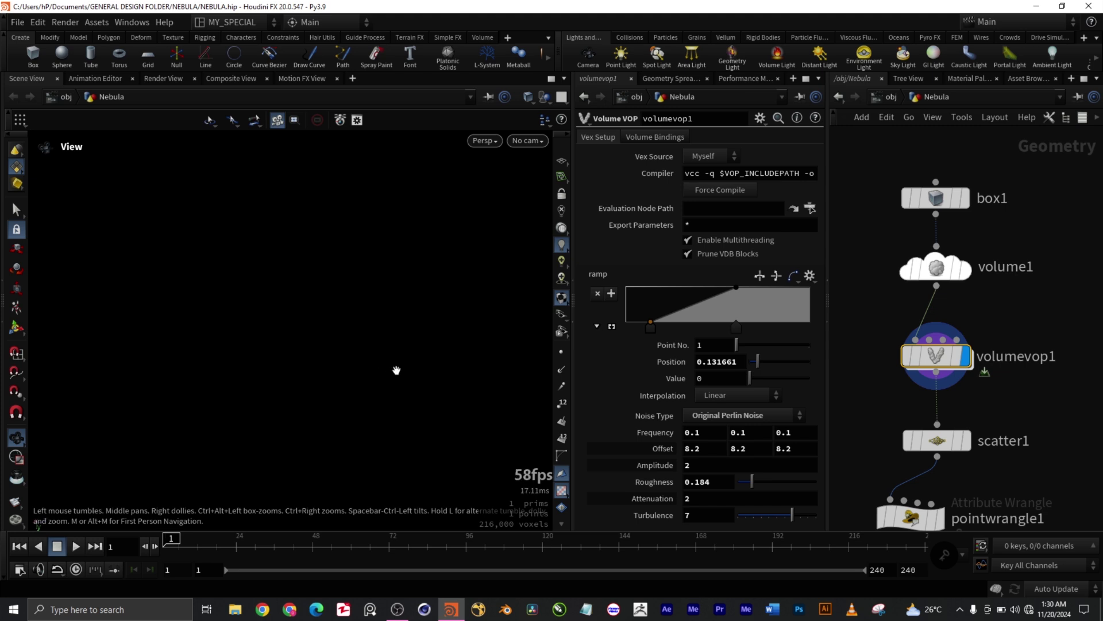
middle_click_drag(208, 405, 308, 350)
scroll(337, 342, "up", 3)
scroll(307, 351, "up", 5)
mouse_move(347, 374)
left_mouse_down()
mouse_move(374, 374)
mouse_move(357, 374)
left_mouse_up()
middle_click_drag(357, 374, 312, 389)
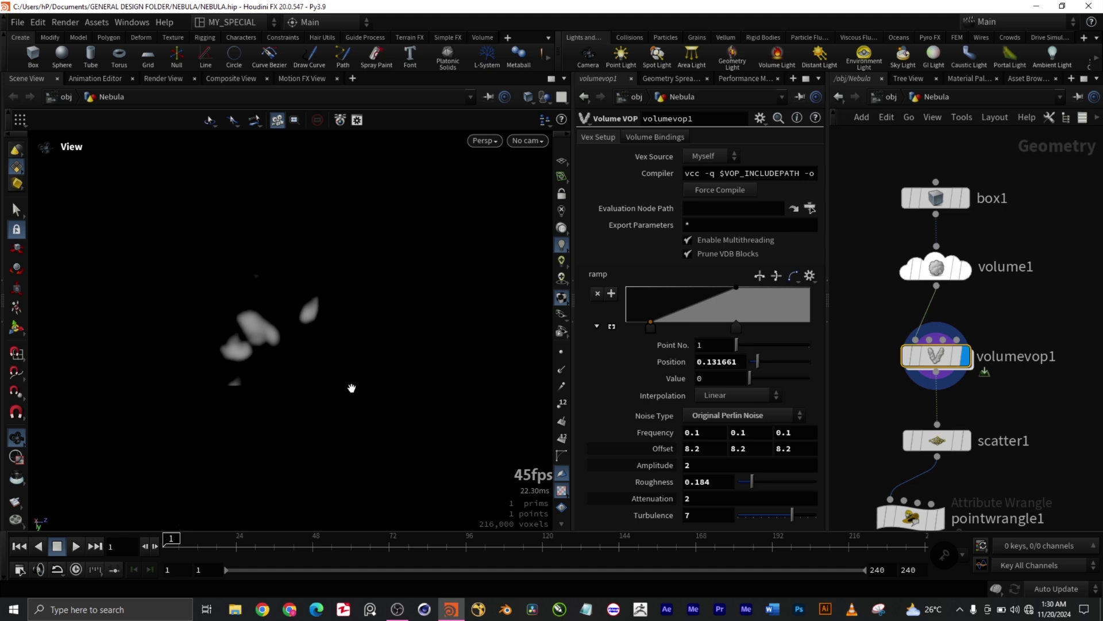
key("f")
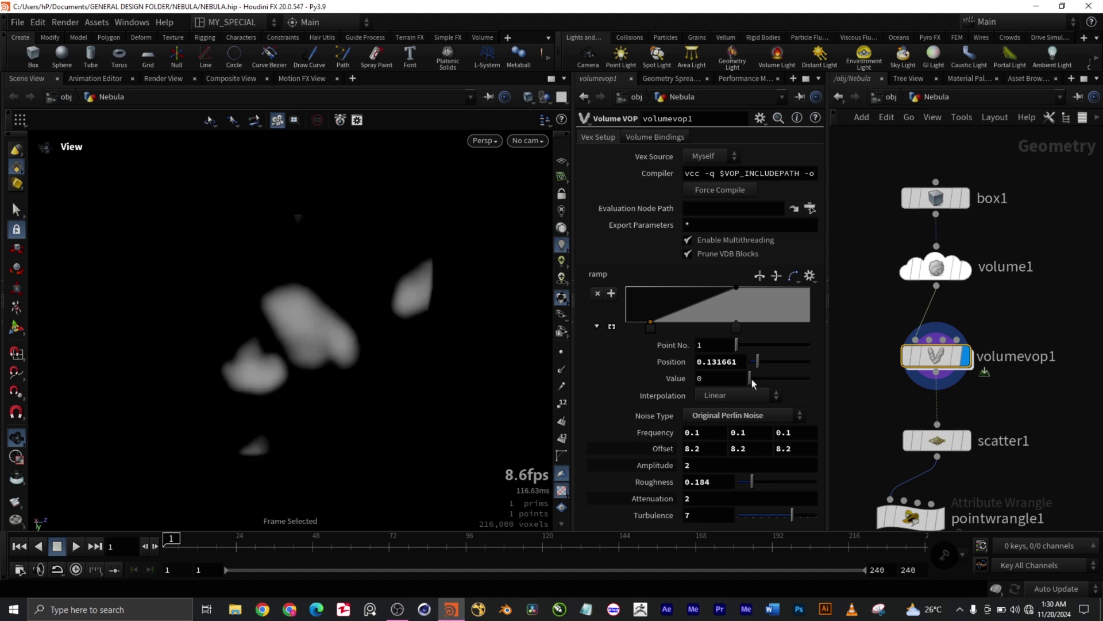
Step: Display the scatter1 node's points in the scene view and review its Force Total Count setting
middle_click_drag(1027, 479, 1026, 391)
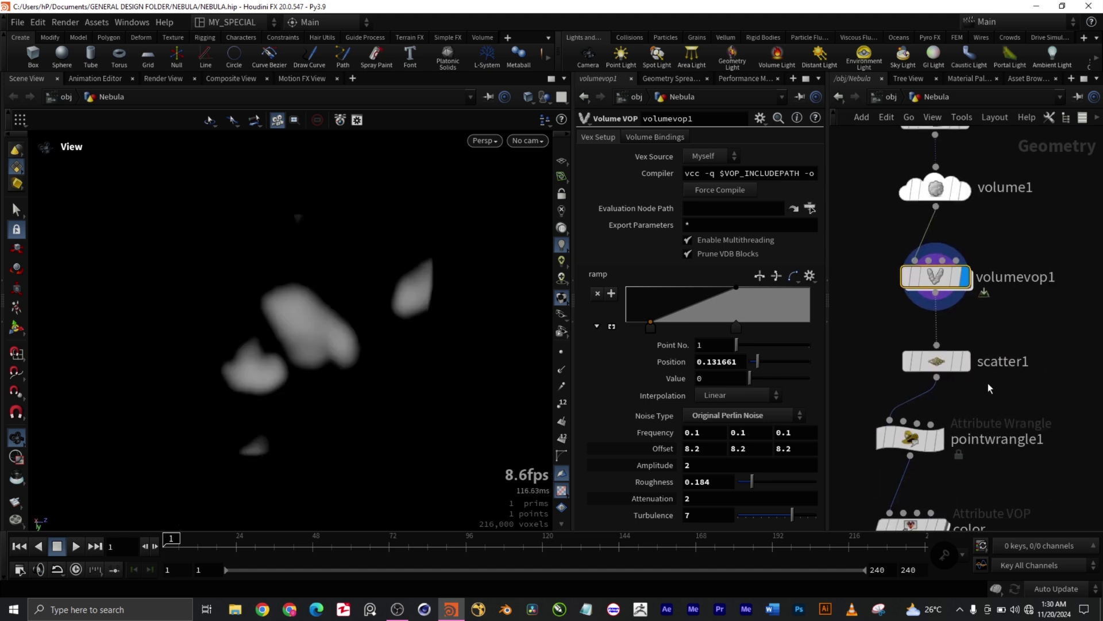
left_click(961, 359)
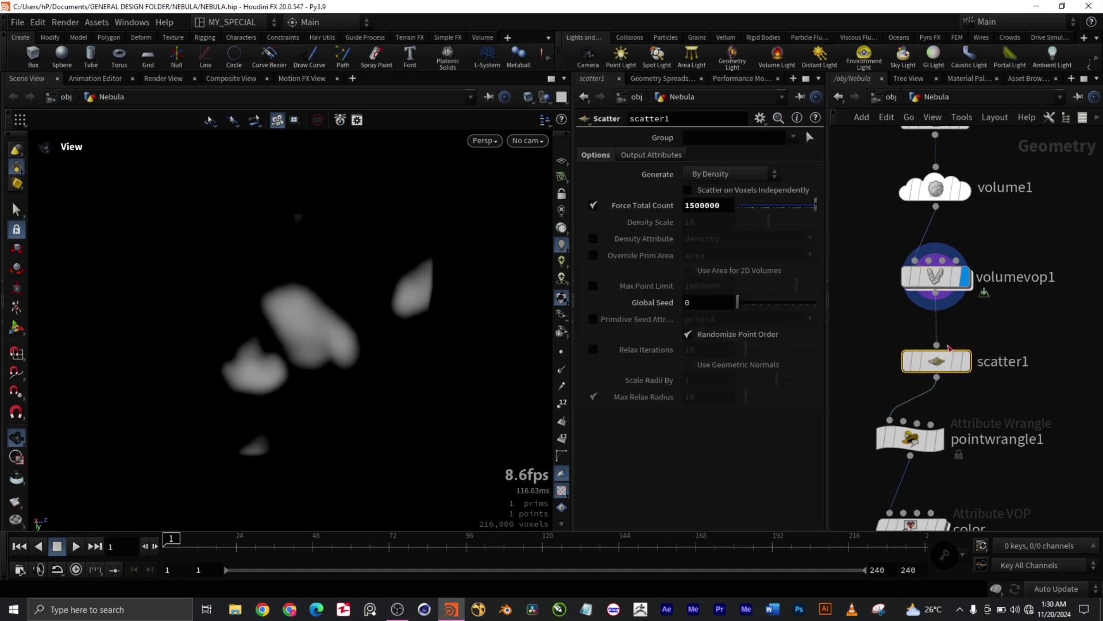
left_click(969, 367)
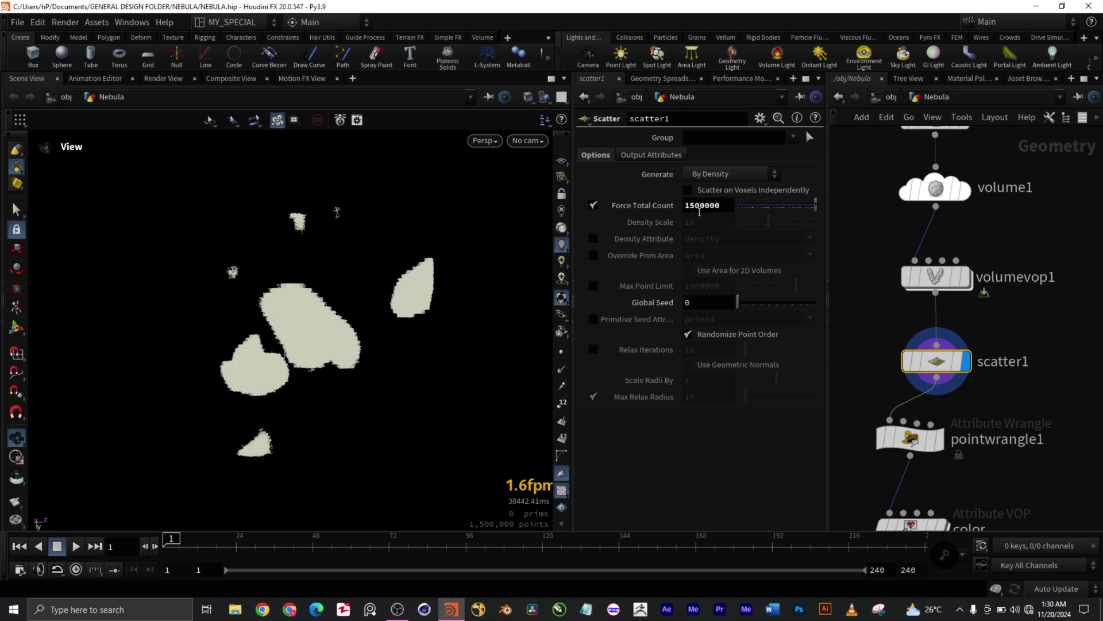
left_click_drag(706, 208, 696, 207)
left_click(1017, 341)
left_click(925, 360)
Step: Select the pointwrangle1 node and review its VEXpression that stores the starting position
middle_click_drag(1005, 406, 1009, 331)
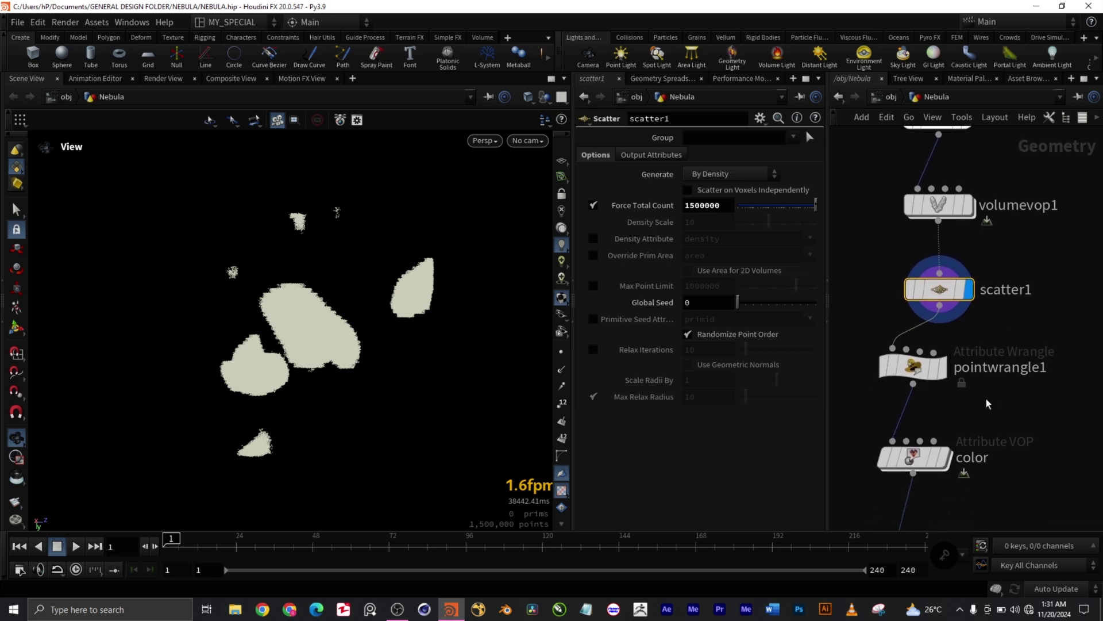
left_click_drag(986, 404, 859, 343)
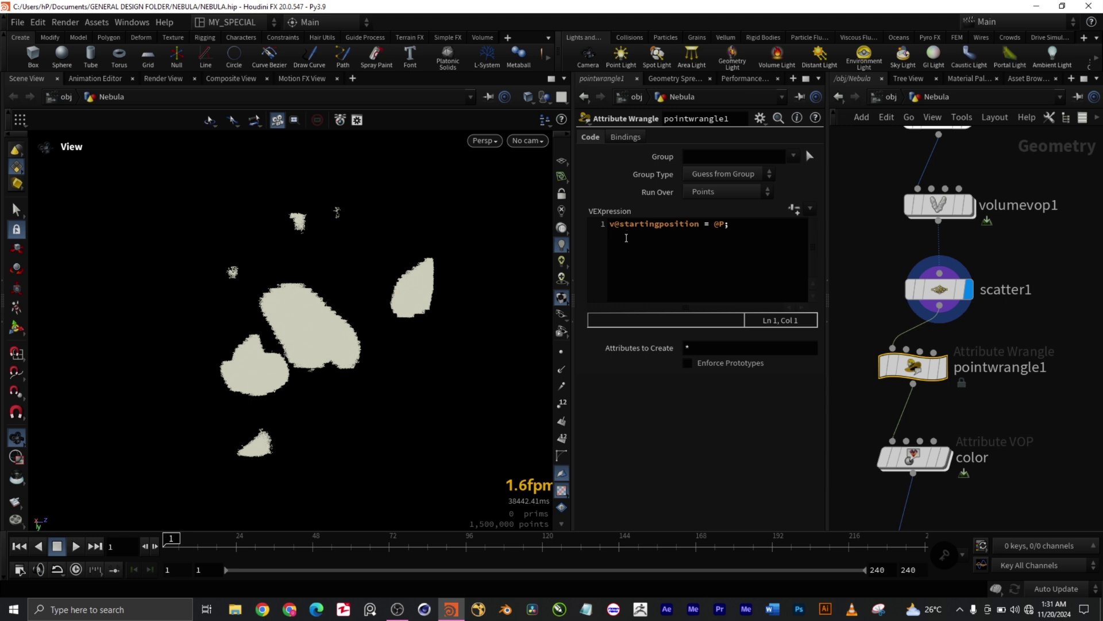
Step: Display the color node, review its ramp, and inspect the coloured points from another angle
middle_click_drag(1041, 422, 1044, 333)
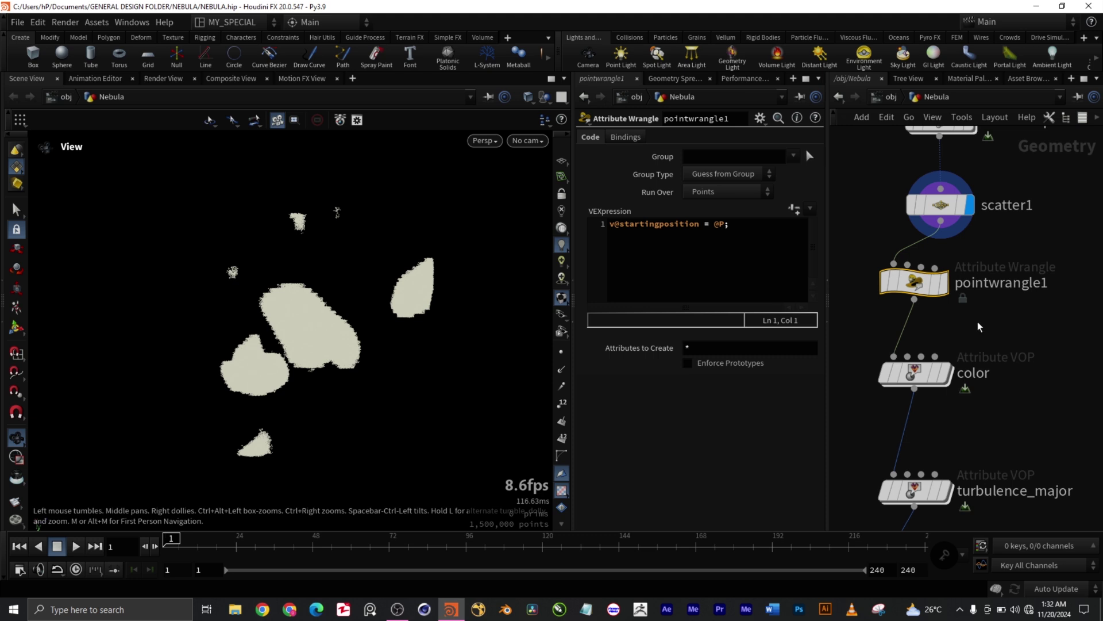
left_click_drag(1011, 419, 866, 334)
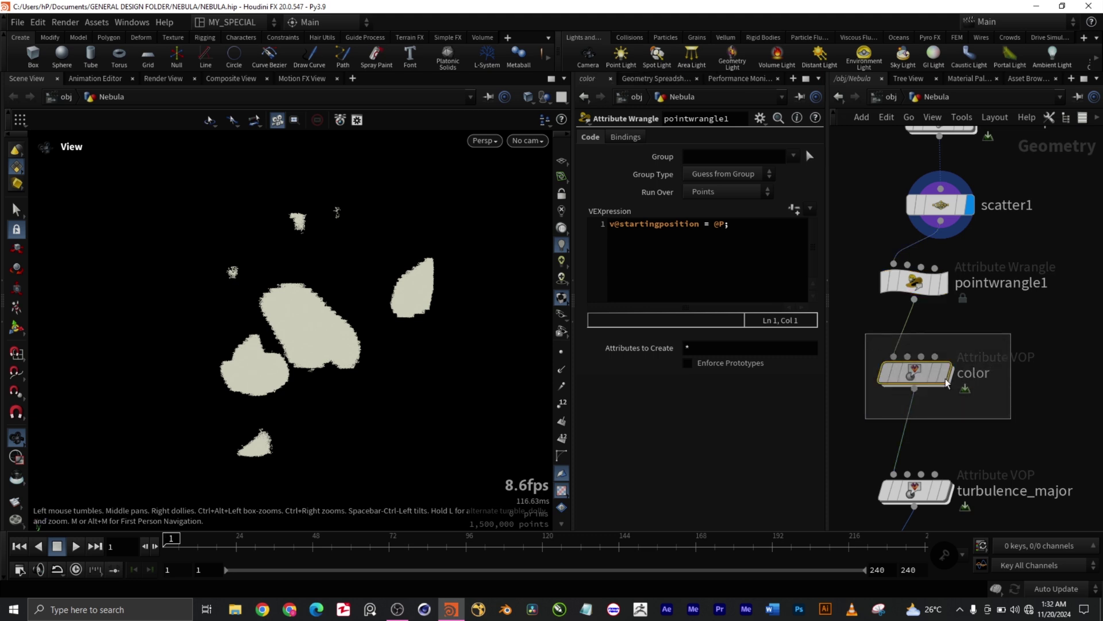
left_click_drag(947, 384, 944, 378)
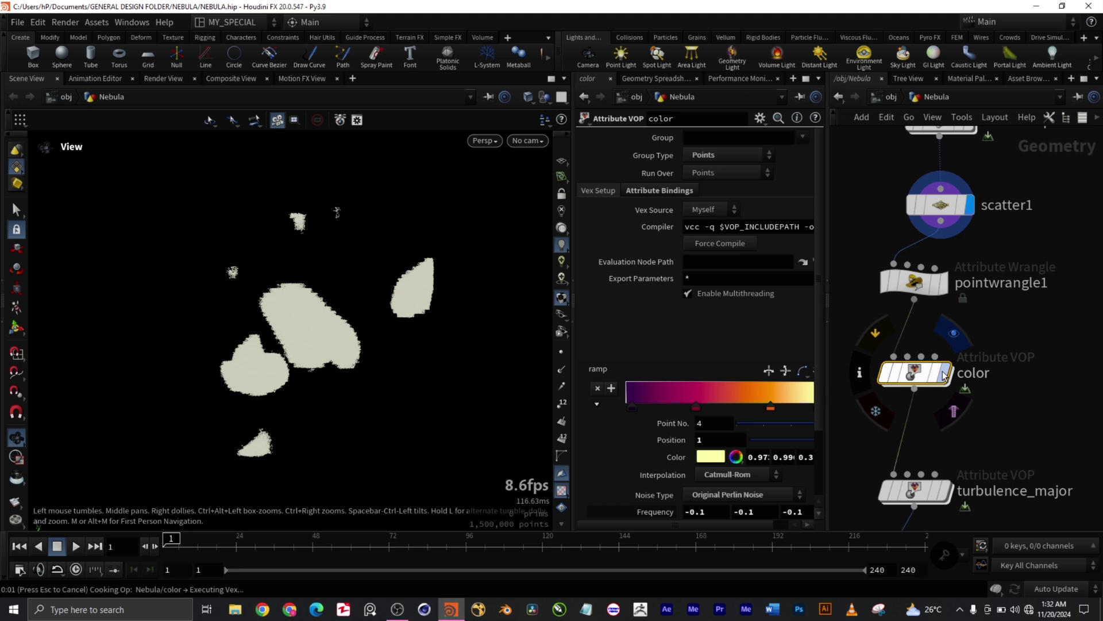
left_click(944, 376)
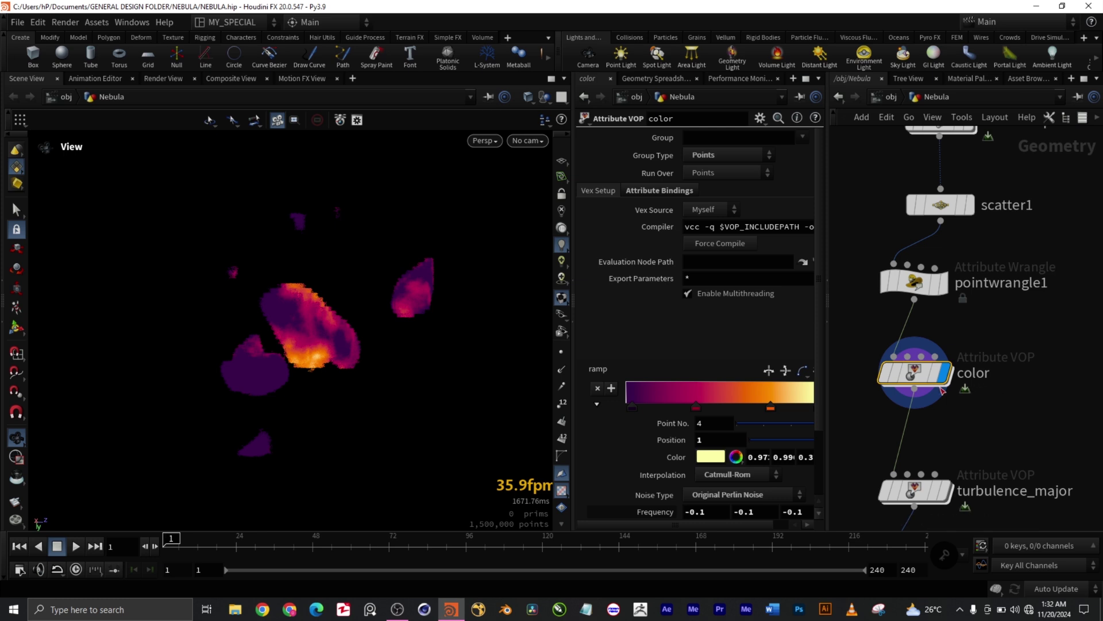
mouse_move(916, 384)
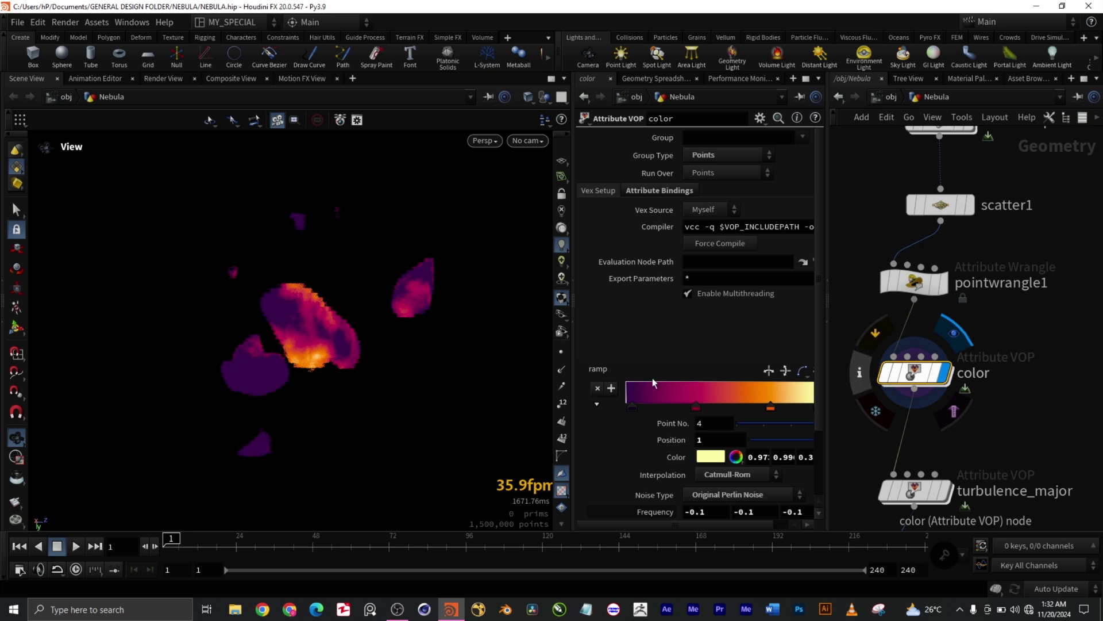
left_click_drag(383, 377, 472, 402)
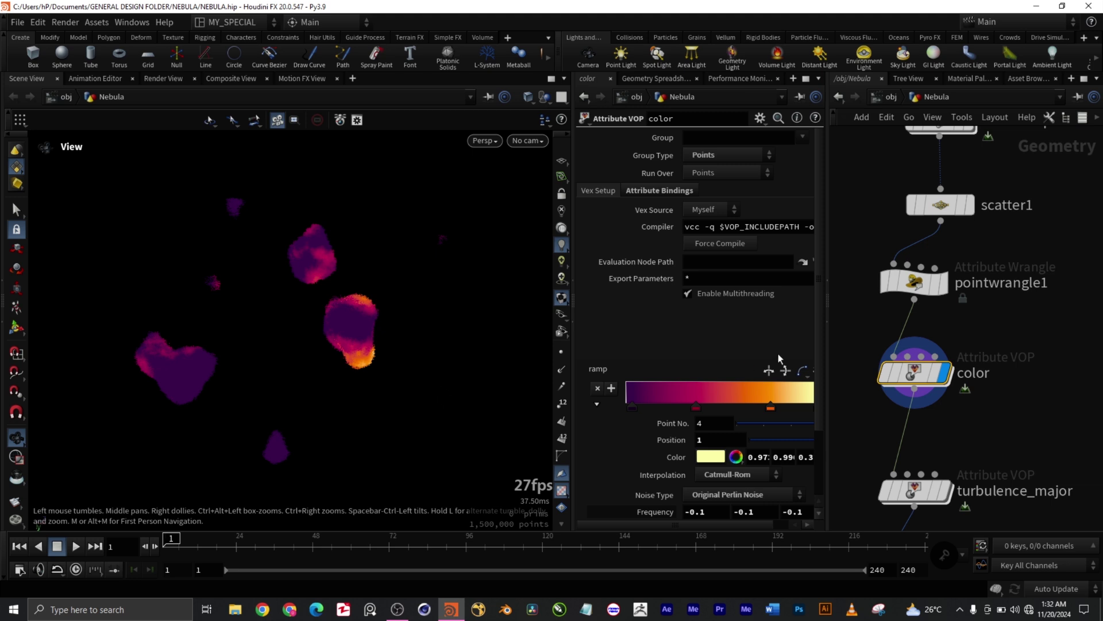
Step: Open the color node's VOP network, select the bind1 node, and review its startingposition name and available type options
double_click(911, 375)
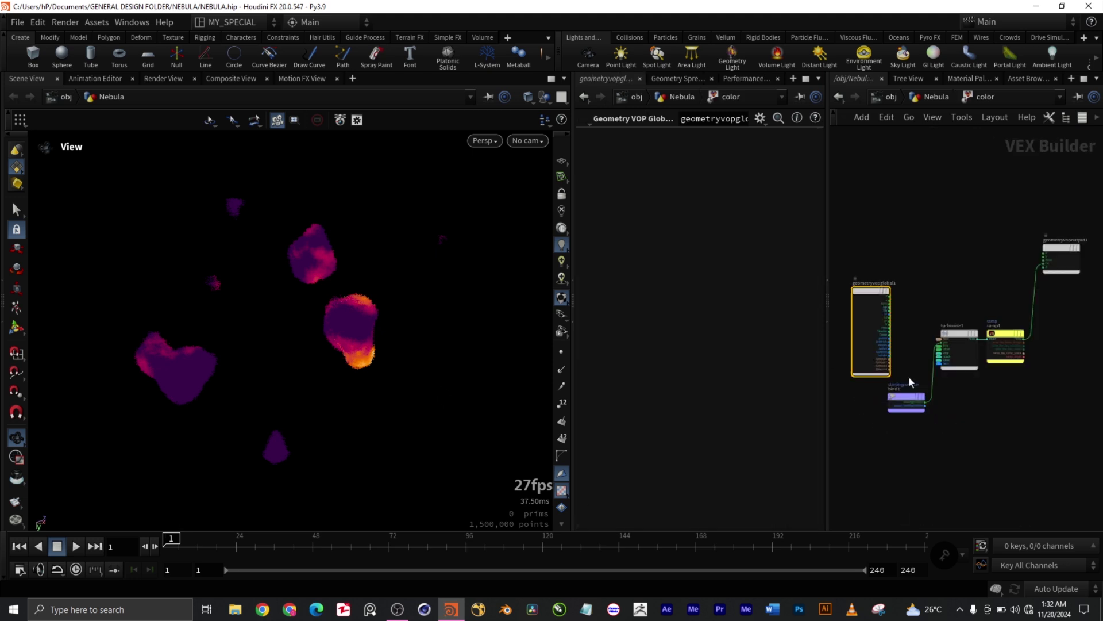
scroll(958, 343, "up", 4)
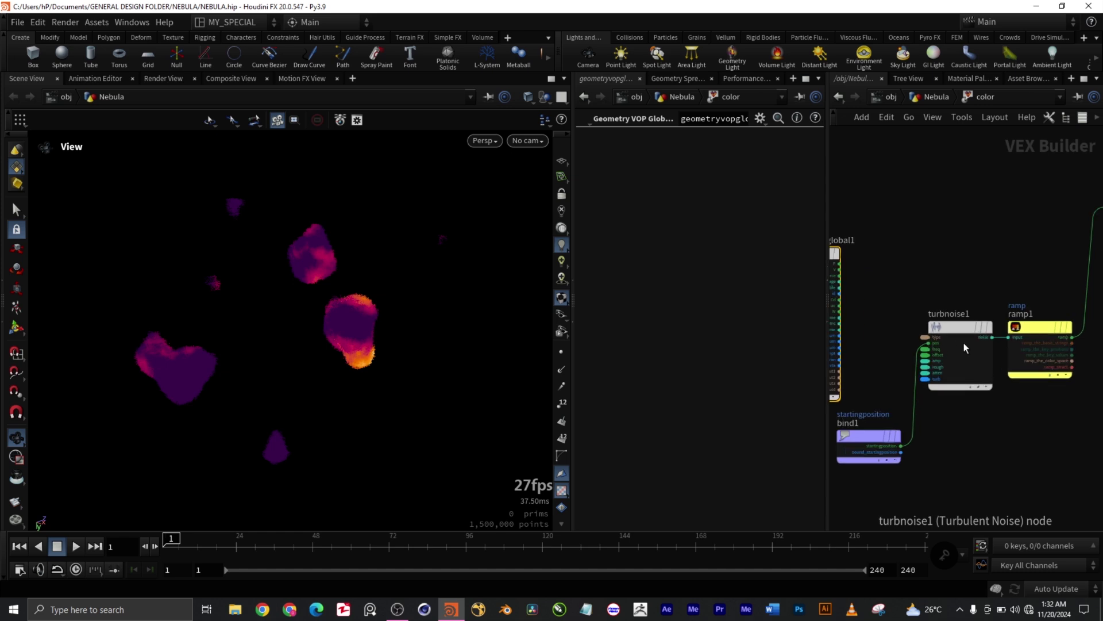
scroll(911, 428, "up", 2)
middle_click_drag(943, 467, 970, 403)
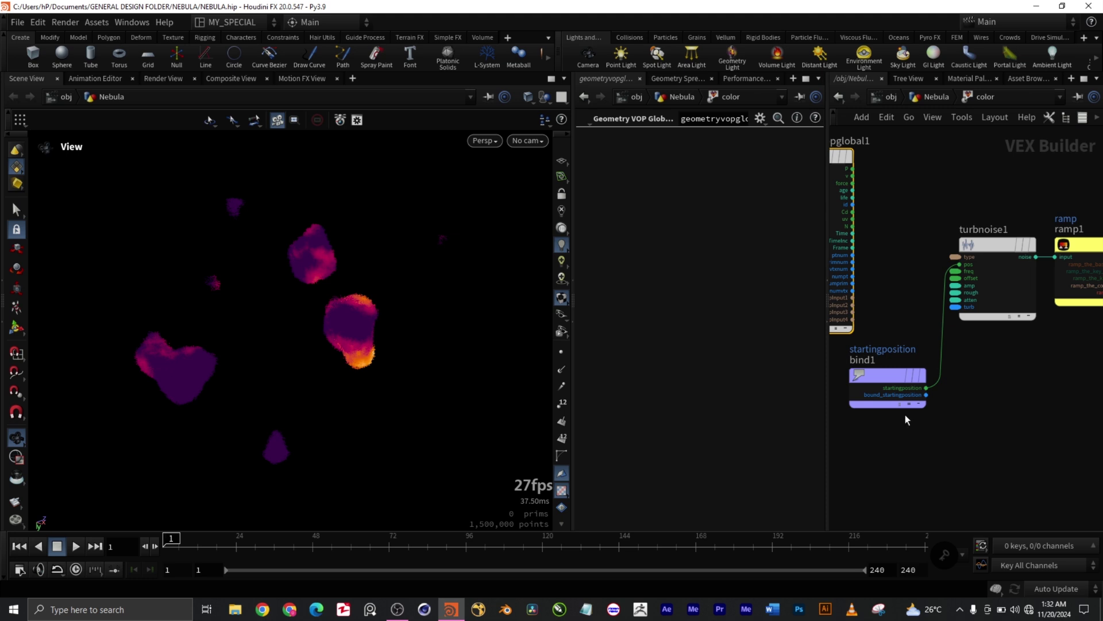
left_click_drag(922, 435, 970, 418)
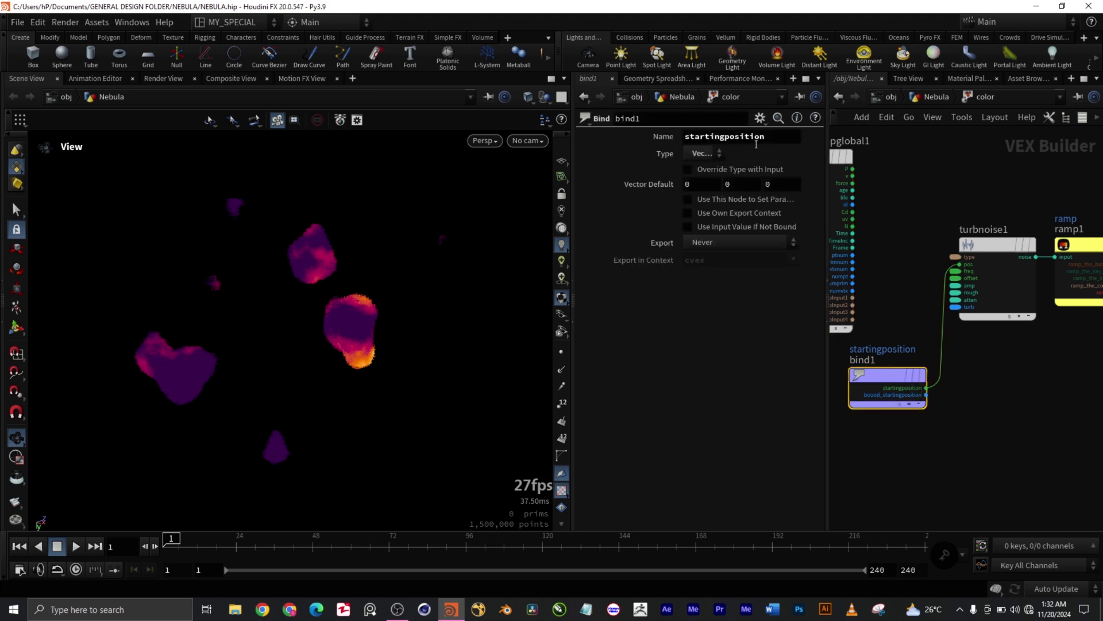
left_click(695, 153)
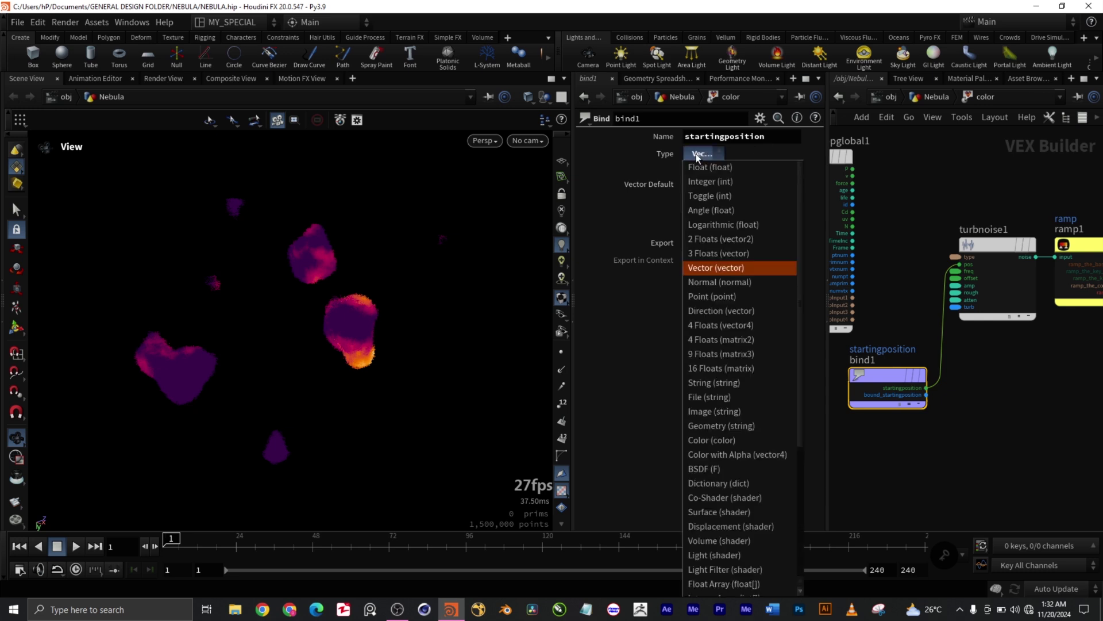
left_click(612, 308)
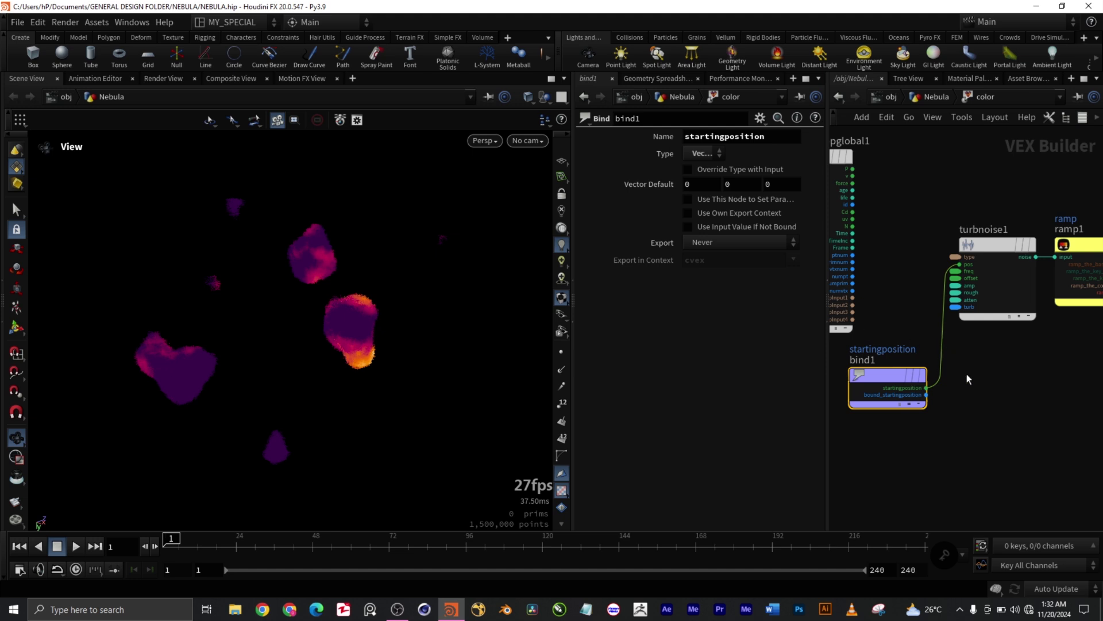
Step: Examine how turbnoise1 uses the starting position and feeds ramp1, and how the ramp connects to the output node's Cd input
middle_click_drag(1023, 377, 961, 421)
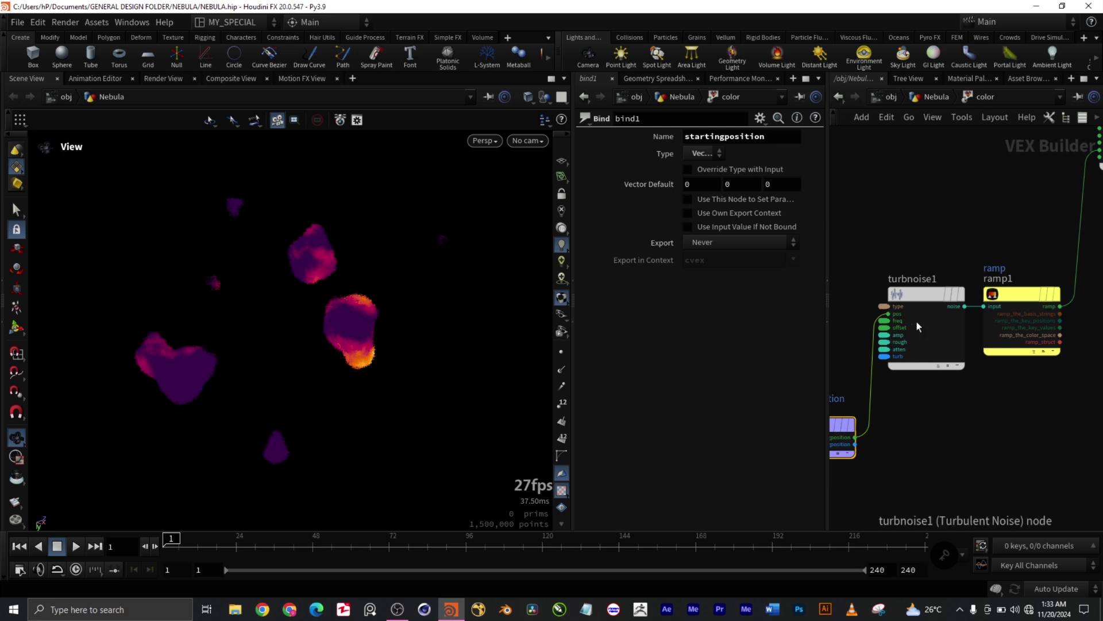
scroll(997, 300, "down", 2)
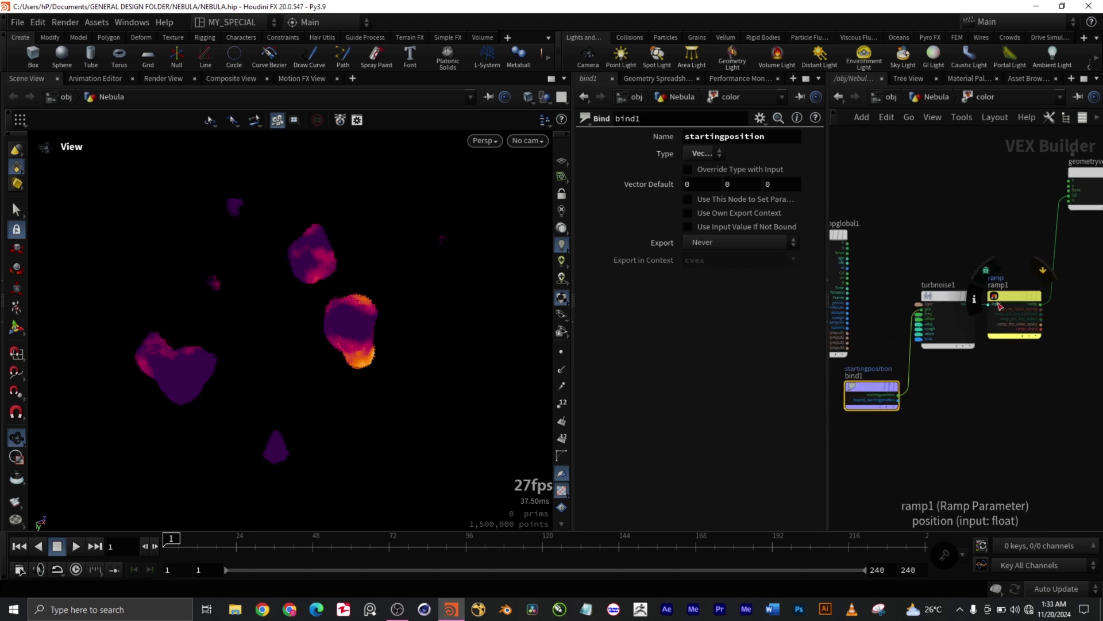
middle_click_drag(1065, 351, 1004, 400)
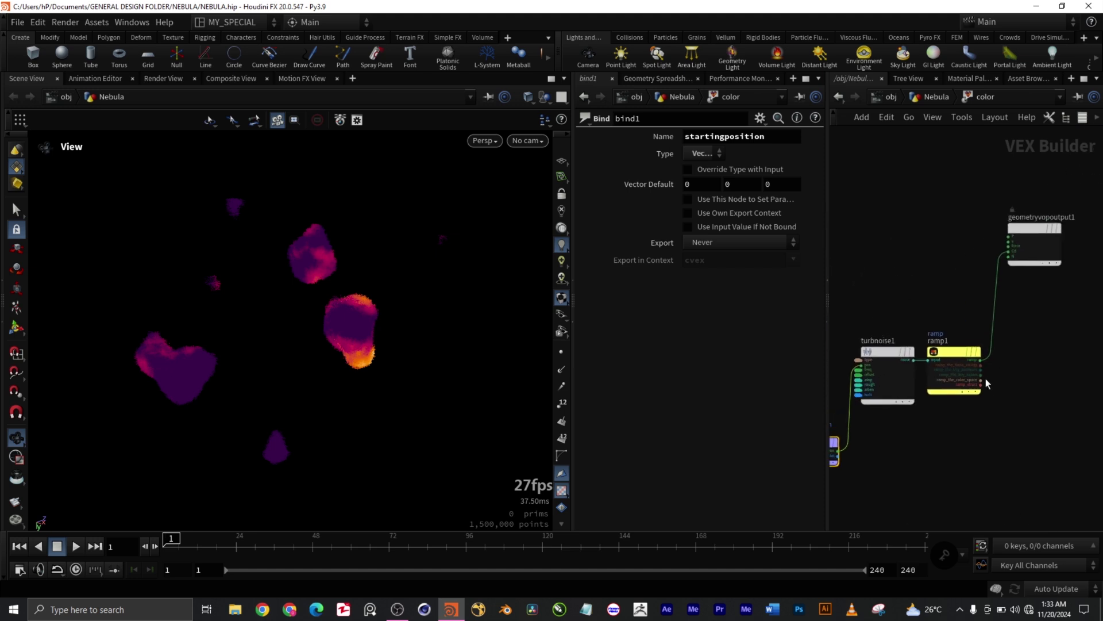
scroll(976, 339, "up", 3)
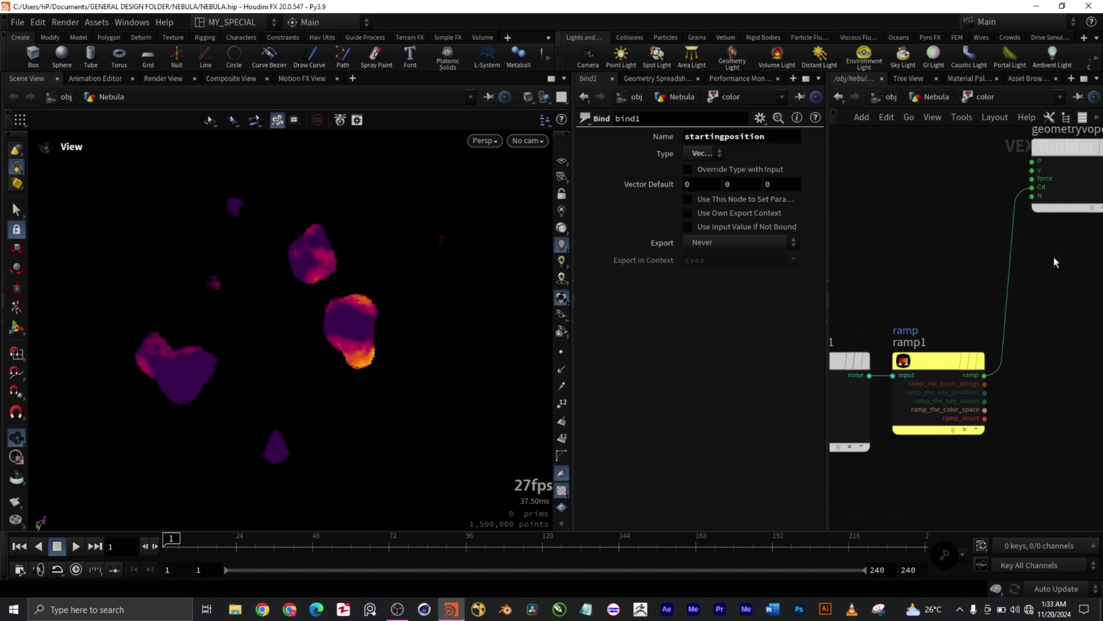
middle_click_drag(1054, 260, 1007, 340)
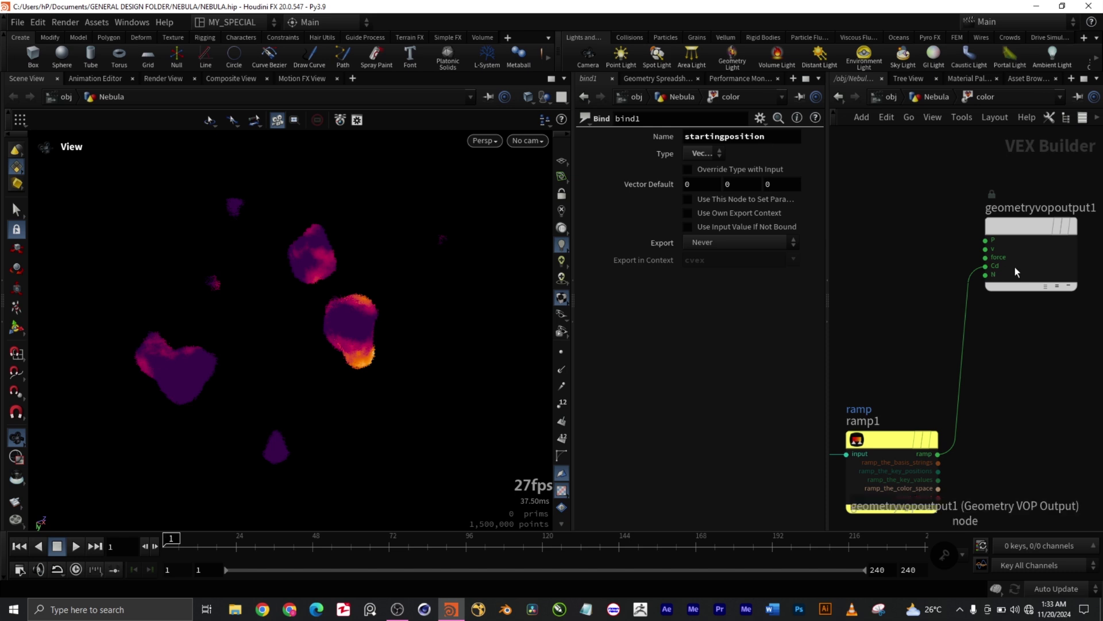
scroll(1011, 356, "down", 3)
scroll(1013, 390, "up", 2)
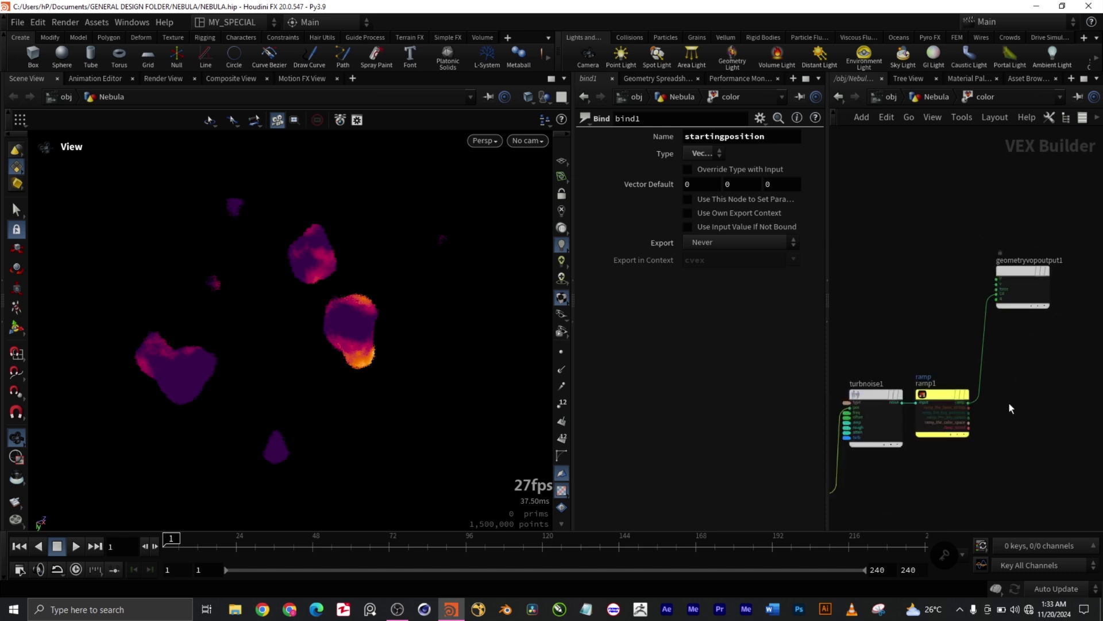
middle_click_drag(1002, 452, 1017, 400)
scroll(894, 348, "up", 5)
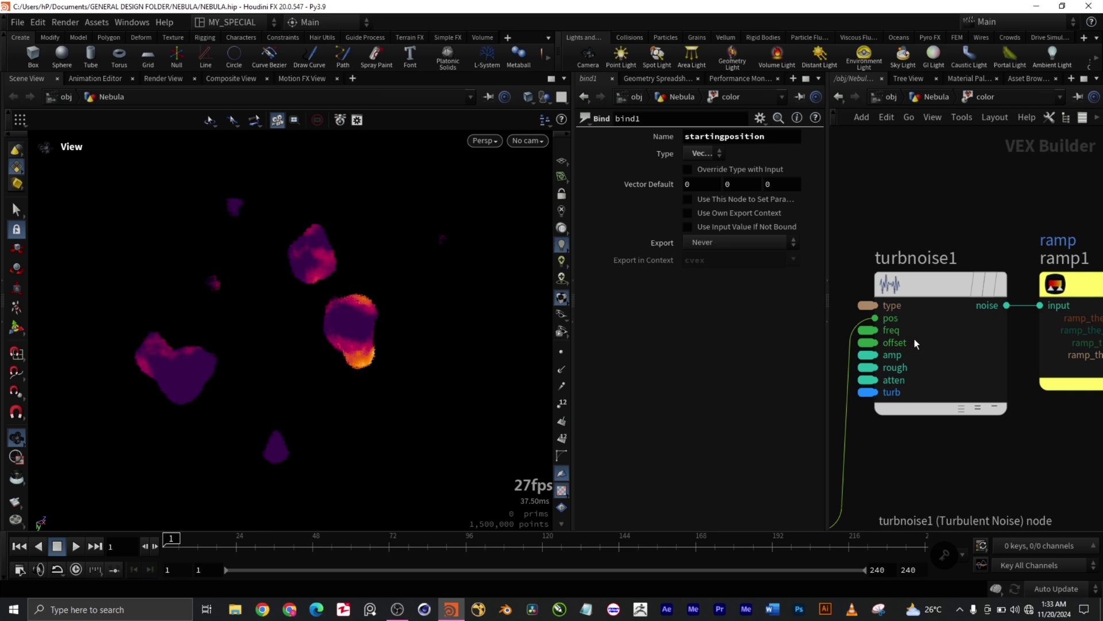
scroll(914, 339, "down", 2)
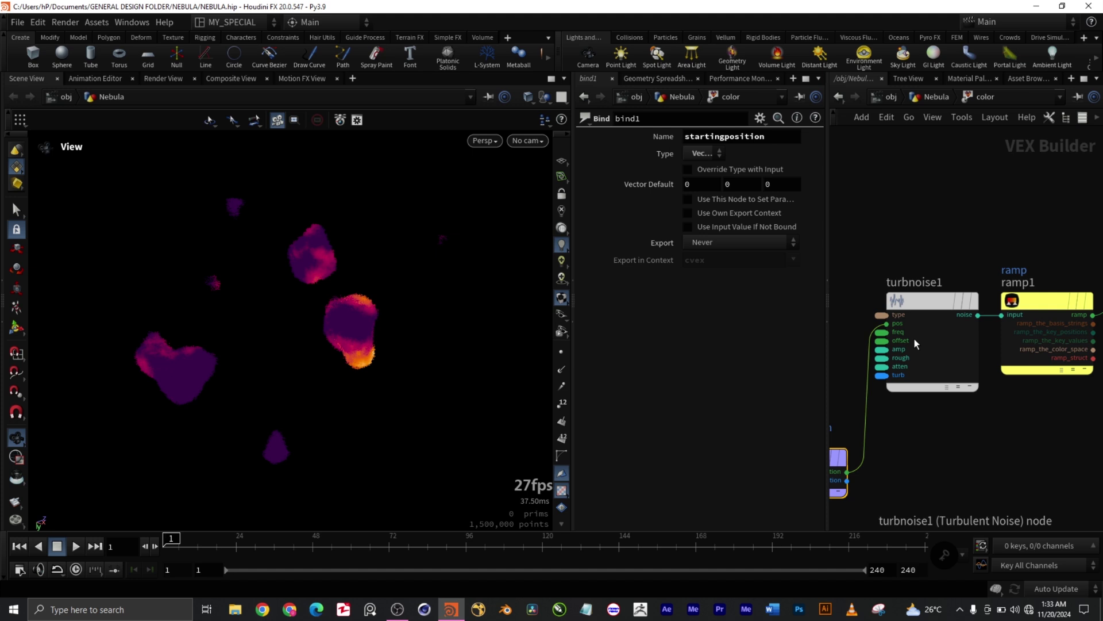
Step: Return to the Nebula network and review the color node's ramp presets and its noise settings
left_click(936, 96)
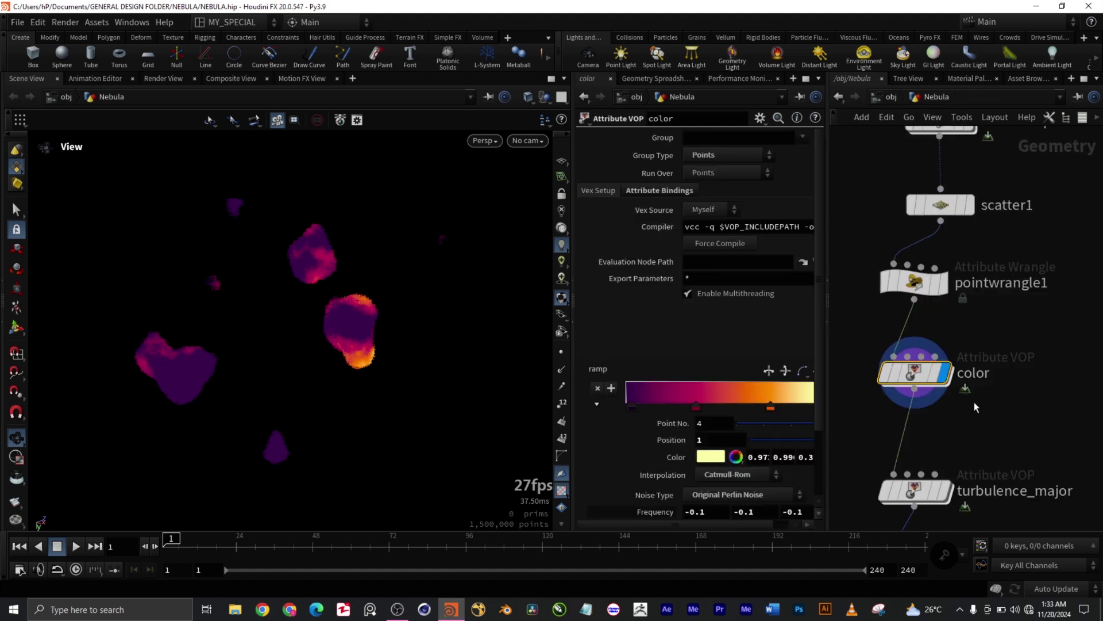
middle_click_drag(968, 416, 990, 404)
left_click_drag(1032, 400, 915, 325)
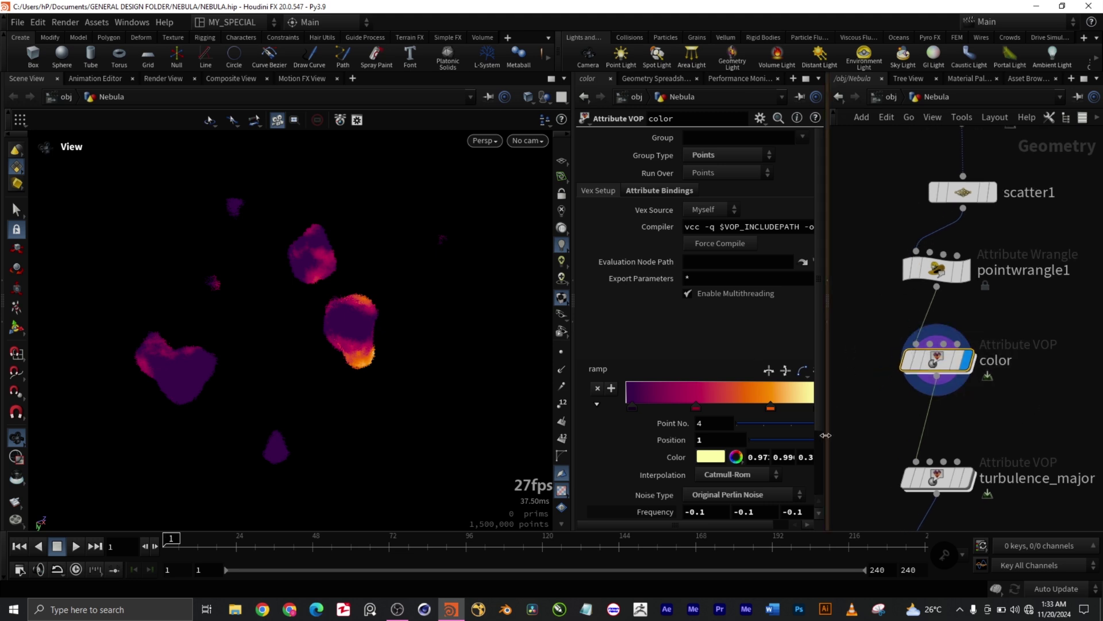
left_click_drag(827, 435, 855, 433)
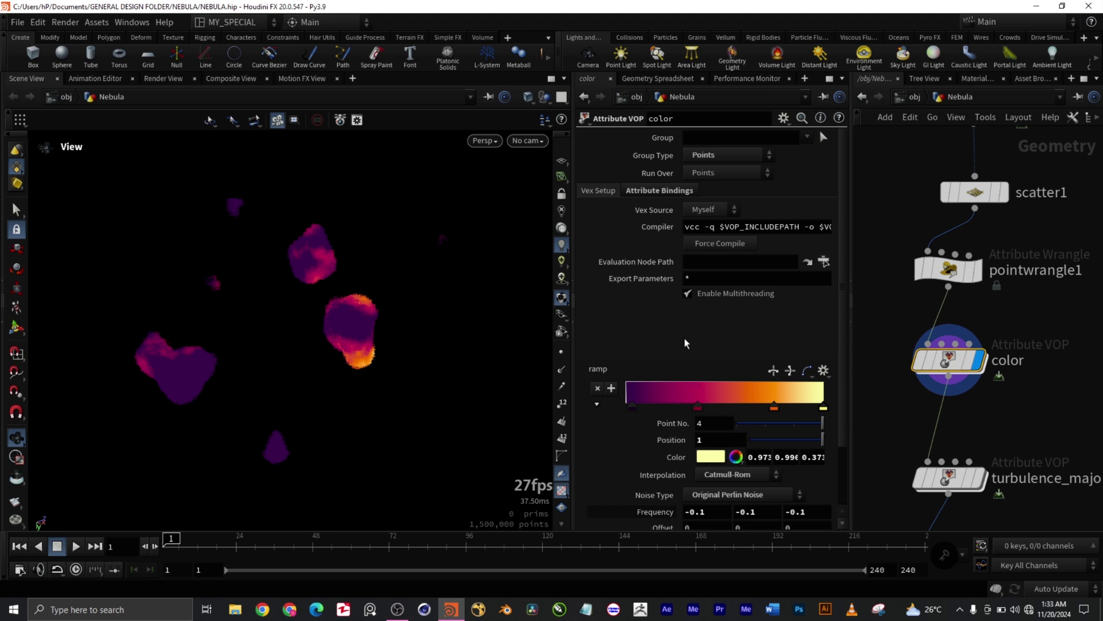
scroll(684, 338, "down", 3)
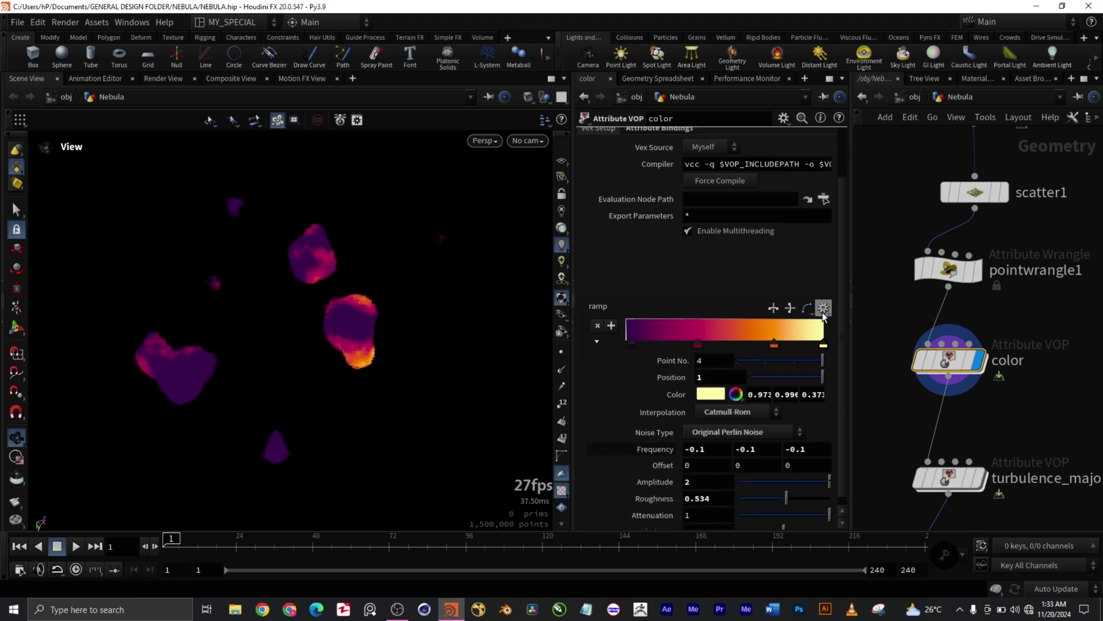
left_click(823, 308)
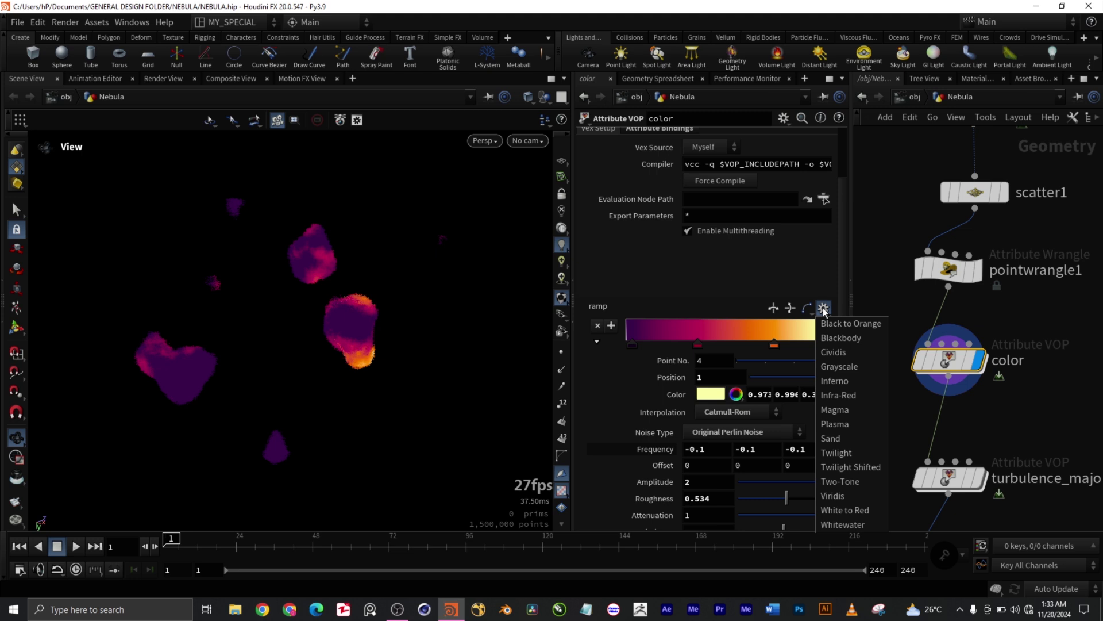
left_click(751, 274)
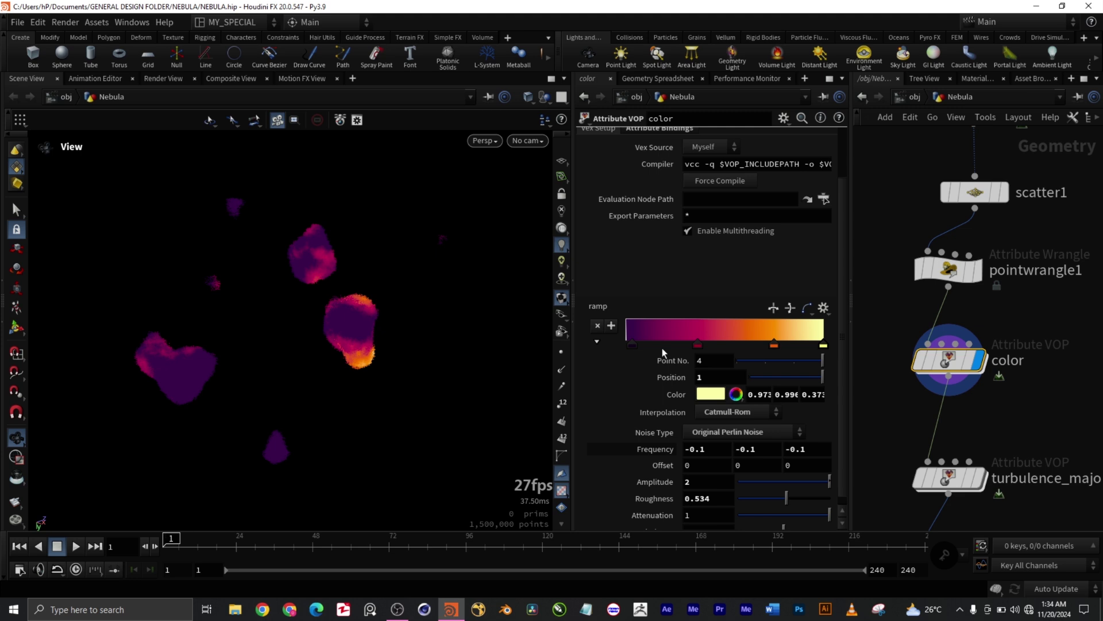
scroll(611, 380, "down", 1)
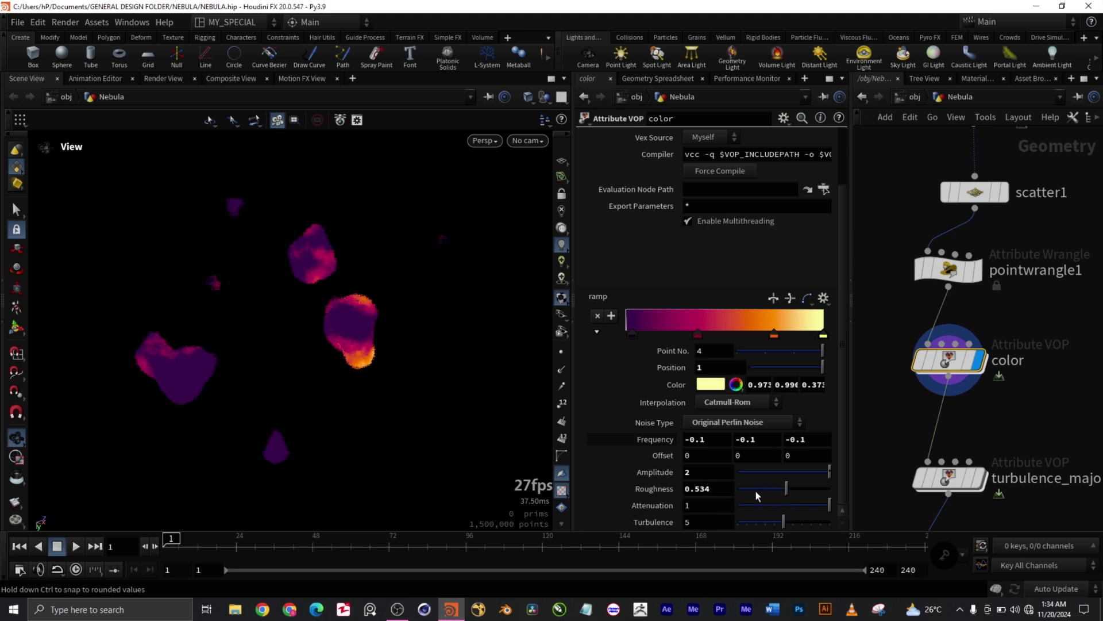
Step: Display the turbulence_major node, frame its points in the scene view, and inspect them from another angle
middle_click_drag(1027, 419, 1015, 301)
scroll(1003, 413, "up", 2)
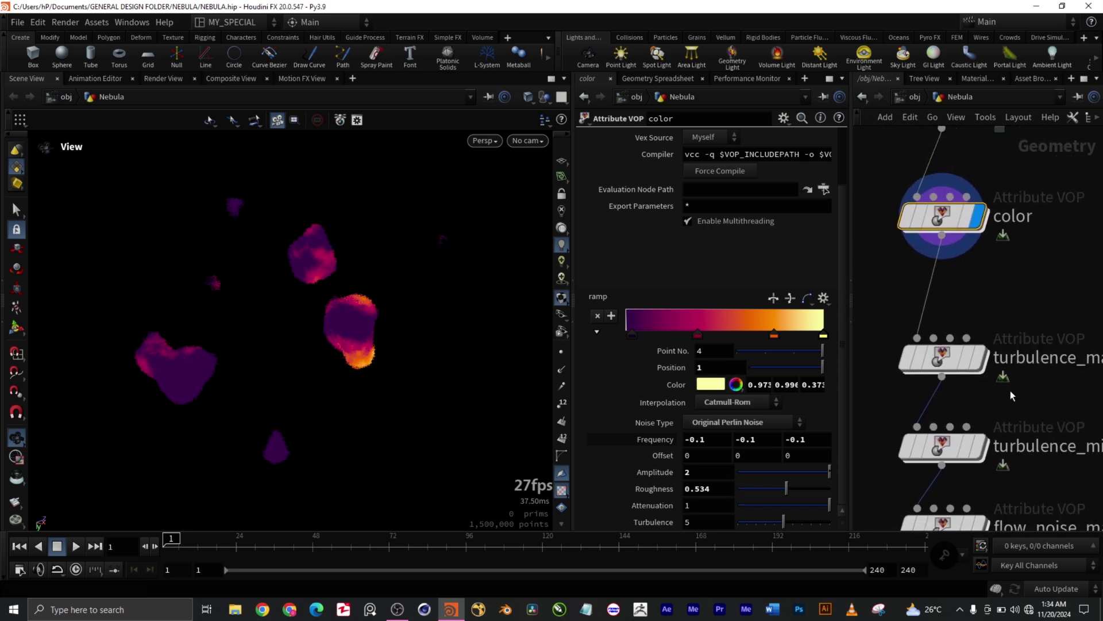
scroll(1017, 391, "down", 3)
scroll(1024, 385, "up", 3)
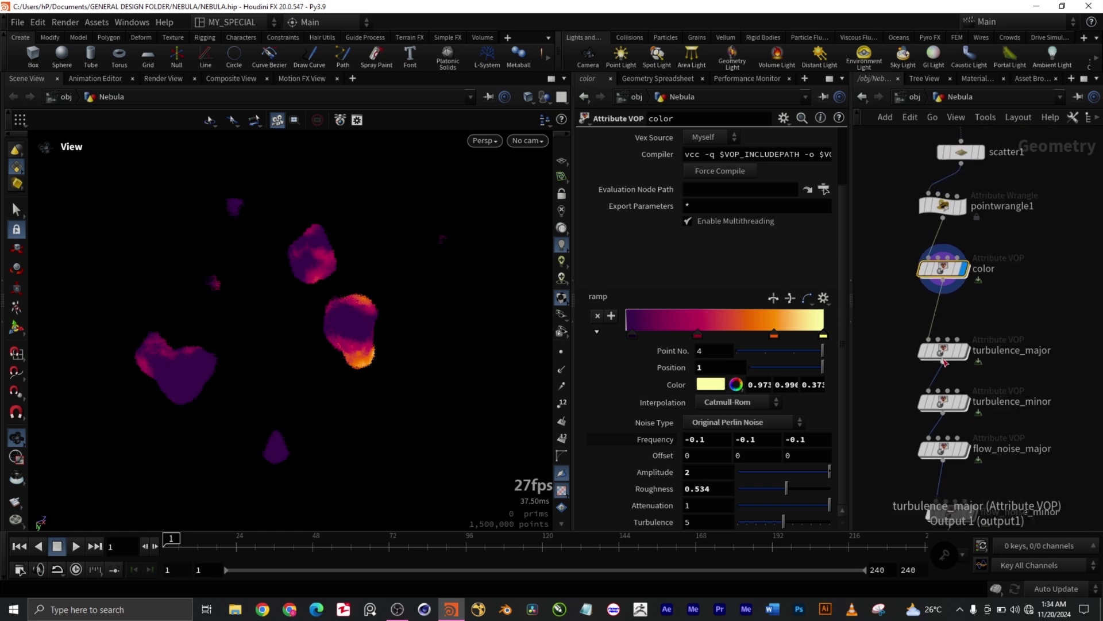
mouse_move(973, 354)
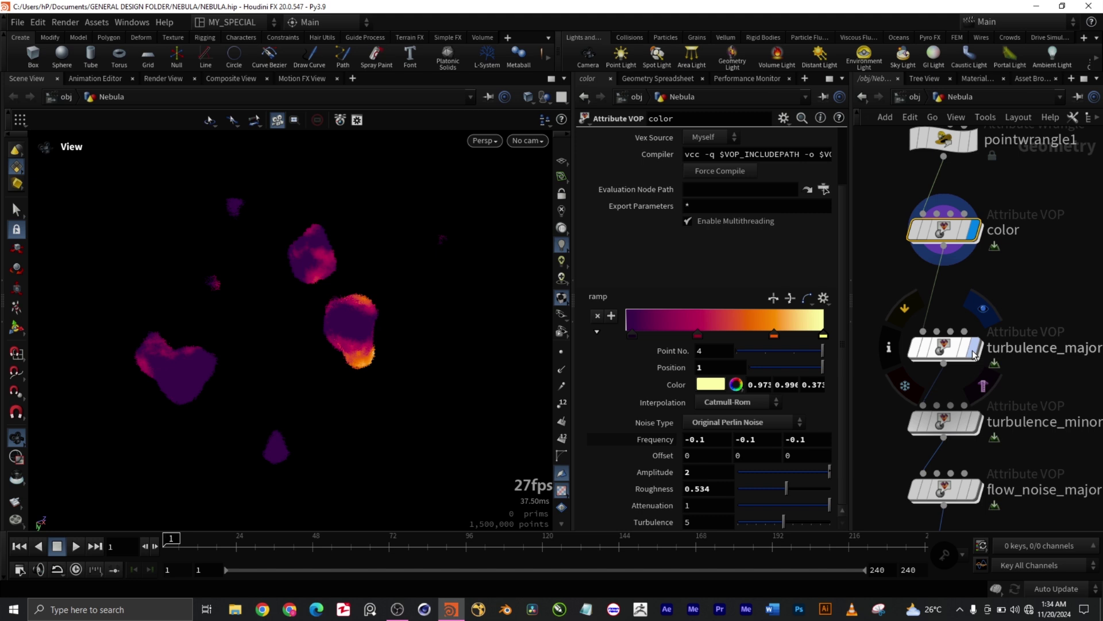
key("r")
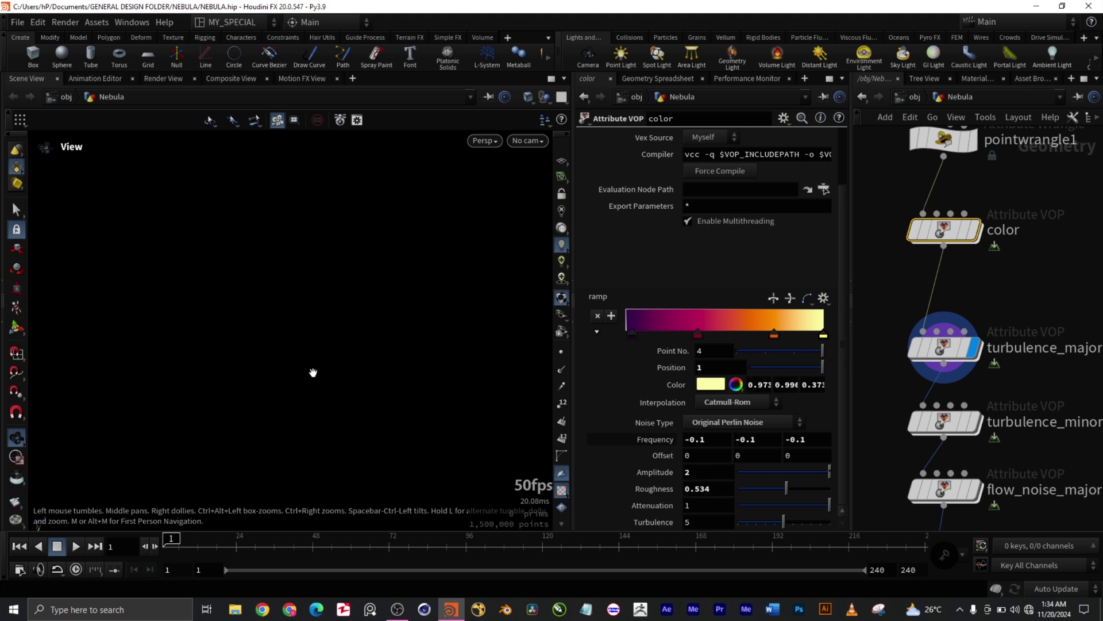
key("f")
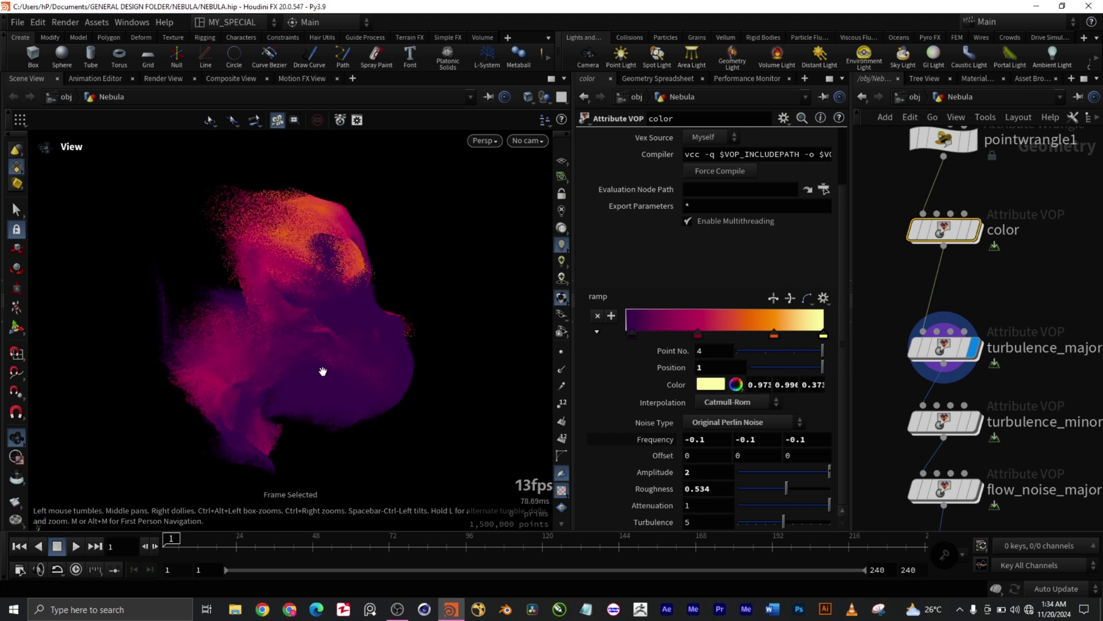
left_click_drag(412, 421, 520, 399)
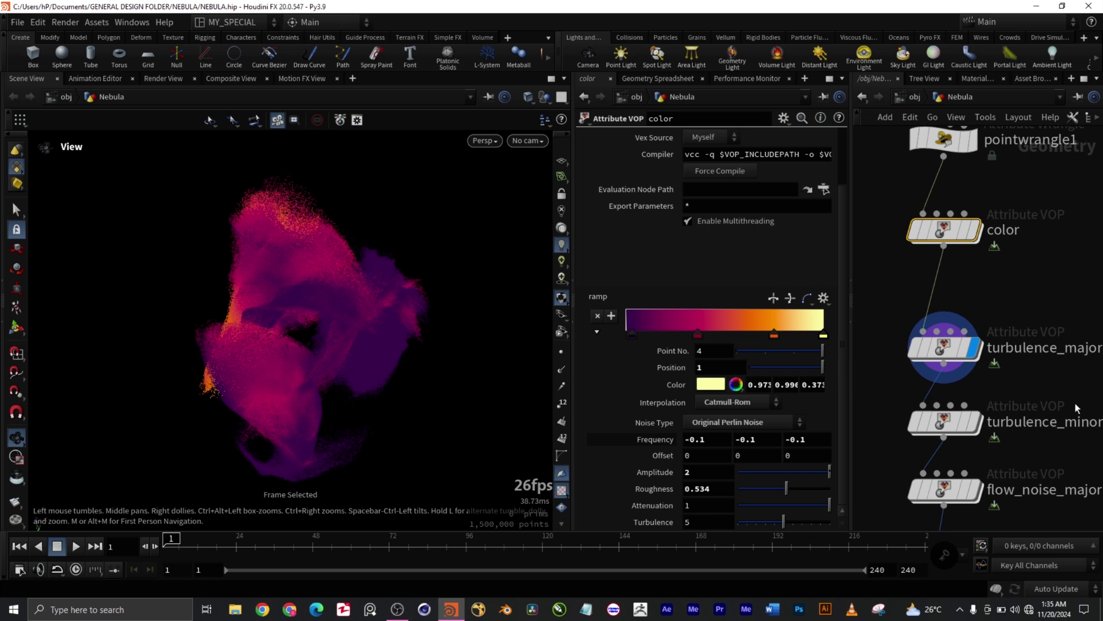
Step: Open the turbulence_major node's VOP network, examine its noise, multiply and add connections, and select turbnoise1 to review its parameters
double_click(953, 351)
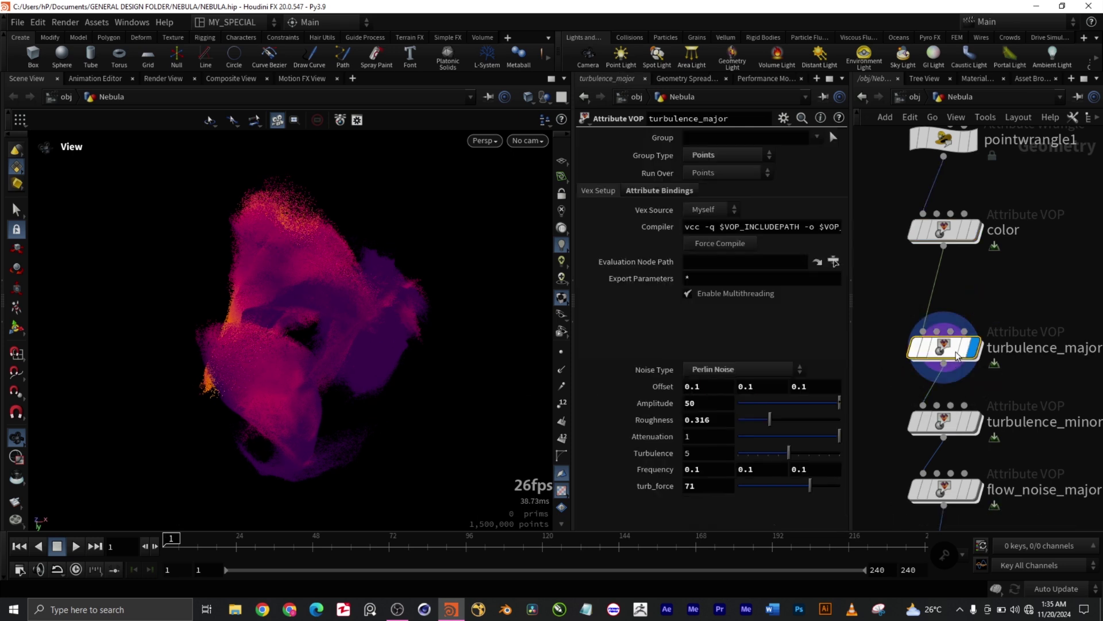
scroll(974, 349, "up", 5)
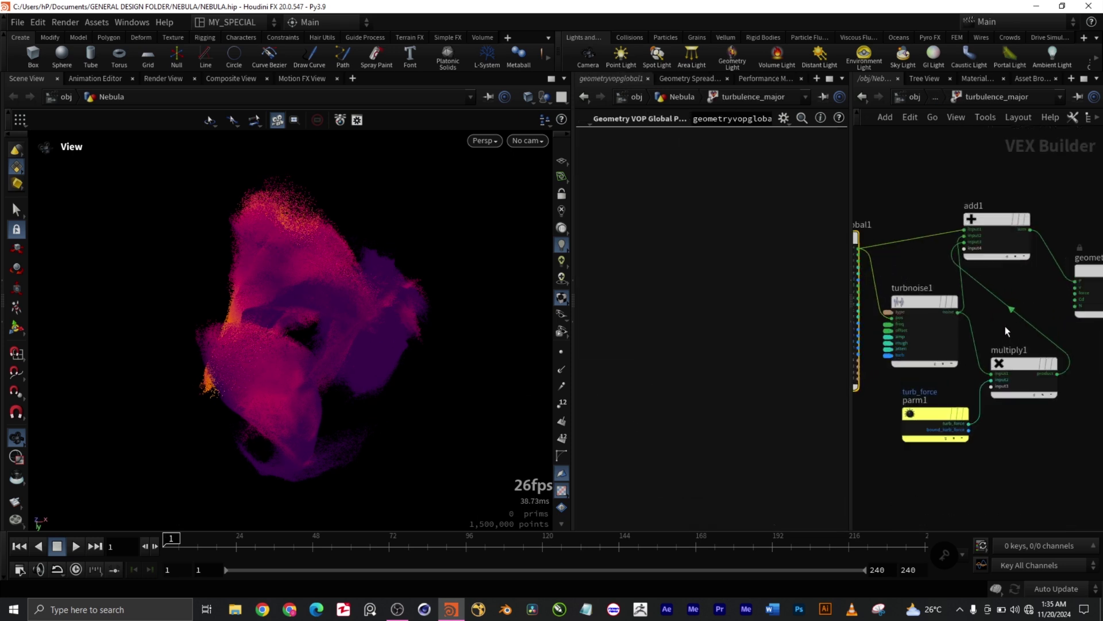
scroll(981, 338, "down", 2)
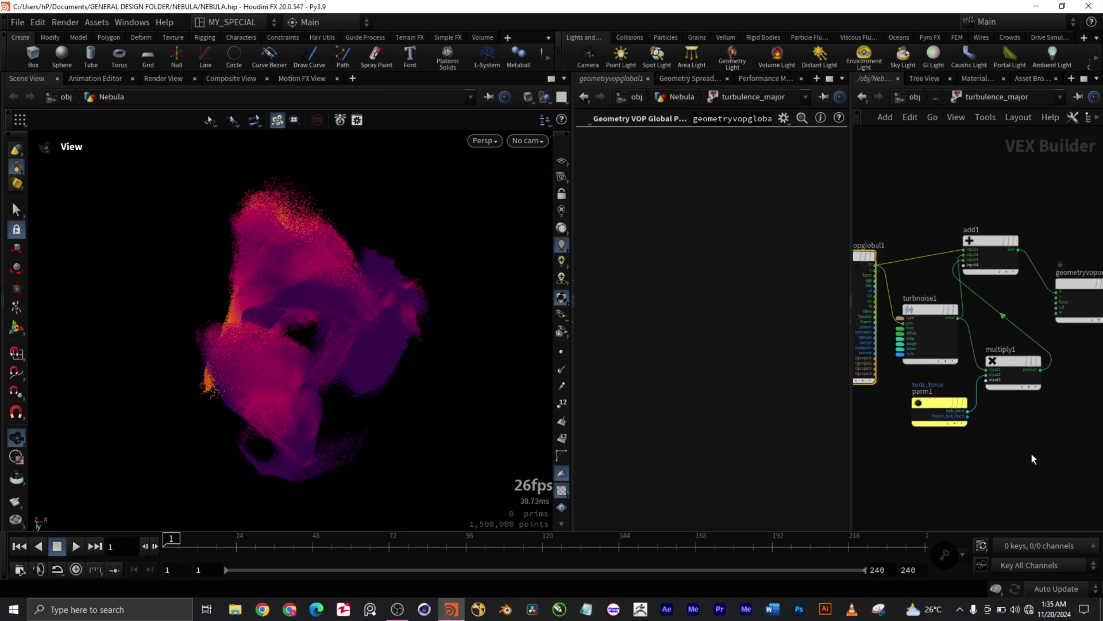
scroll(1032, 457, "down", 1)
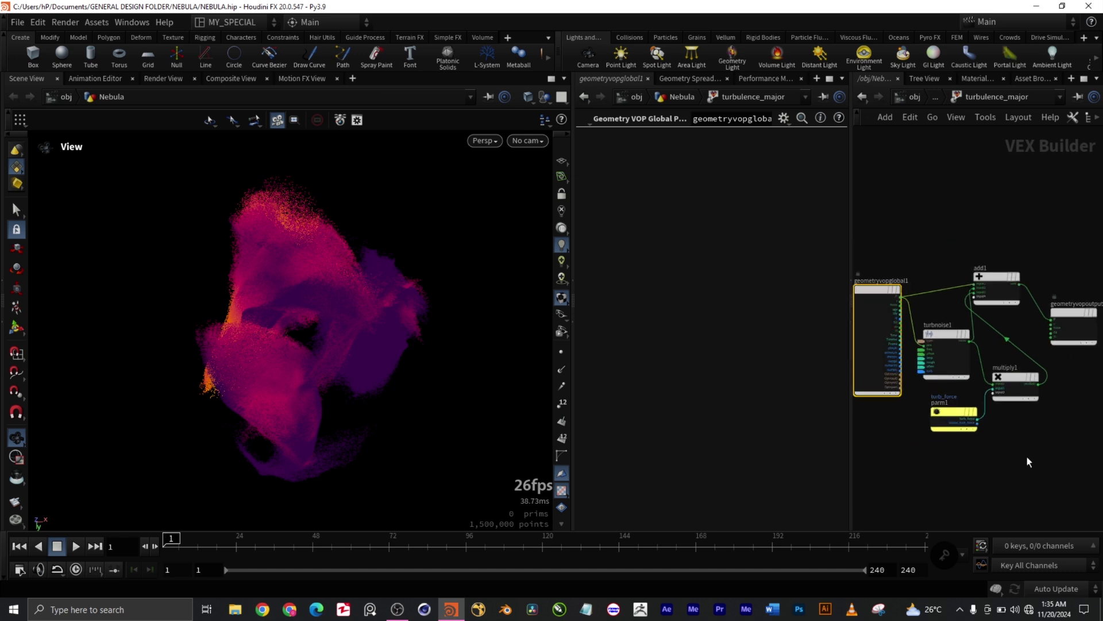
scroll(1027, 462, "up", 2)
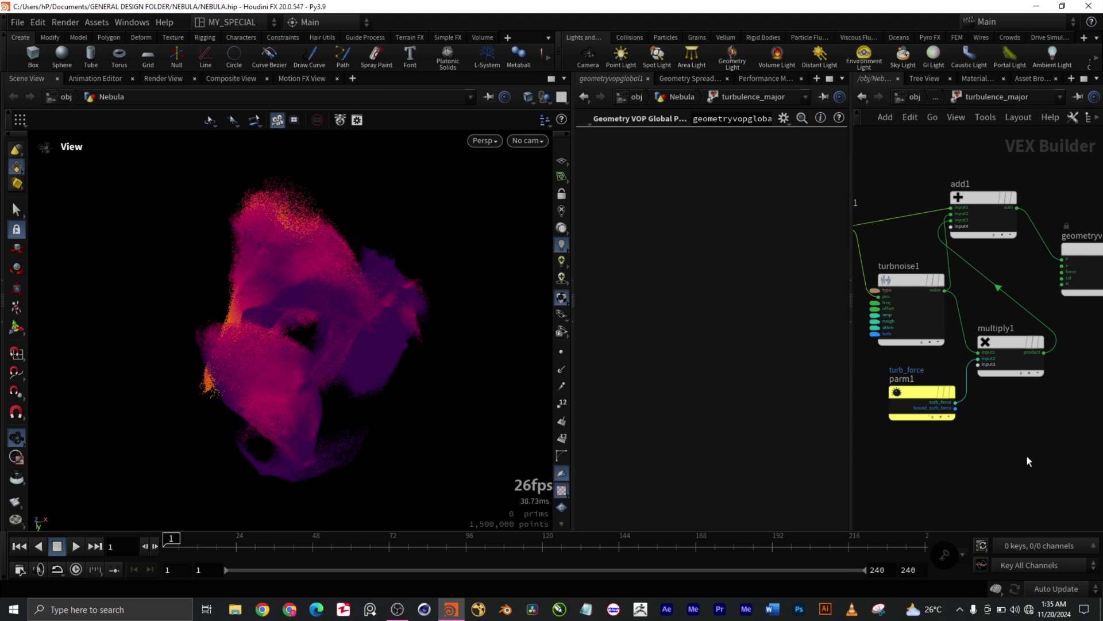
middle_click_drag(1027, 462, 1046, 482)
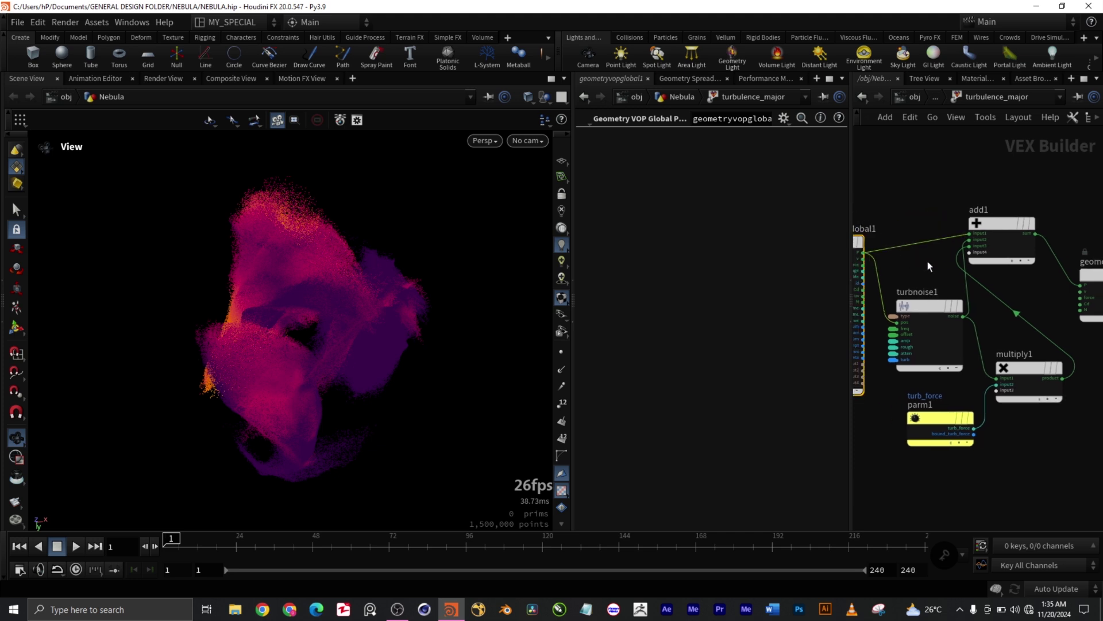
middle_click_drag(933, 263, 904, 262)
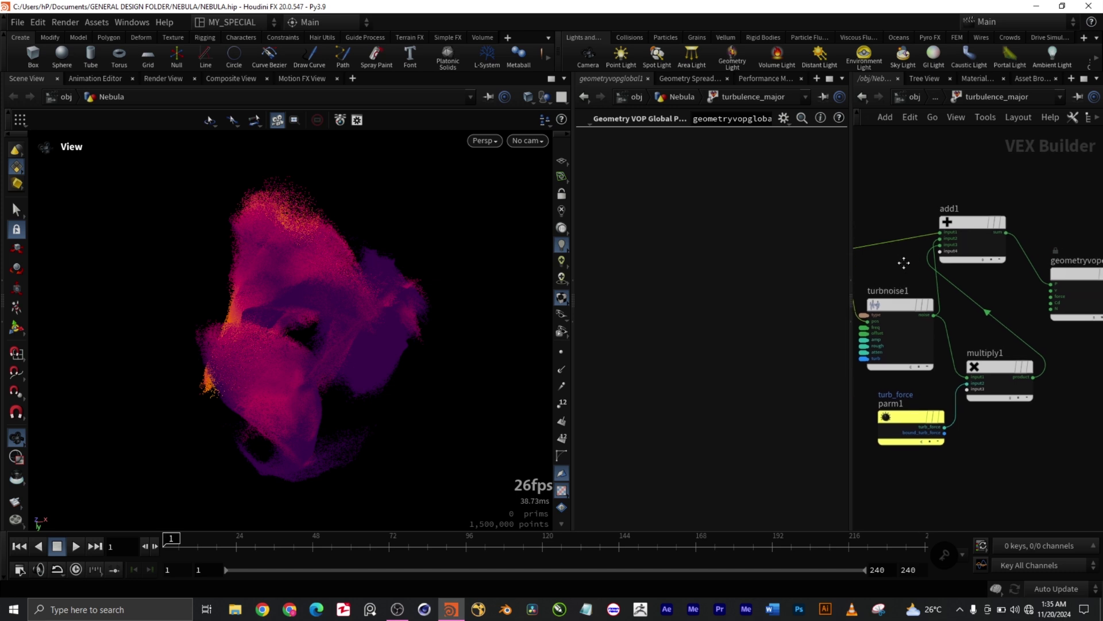
left_click(902, 310)
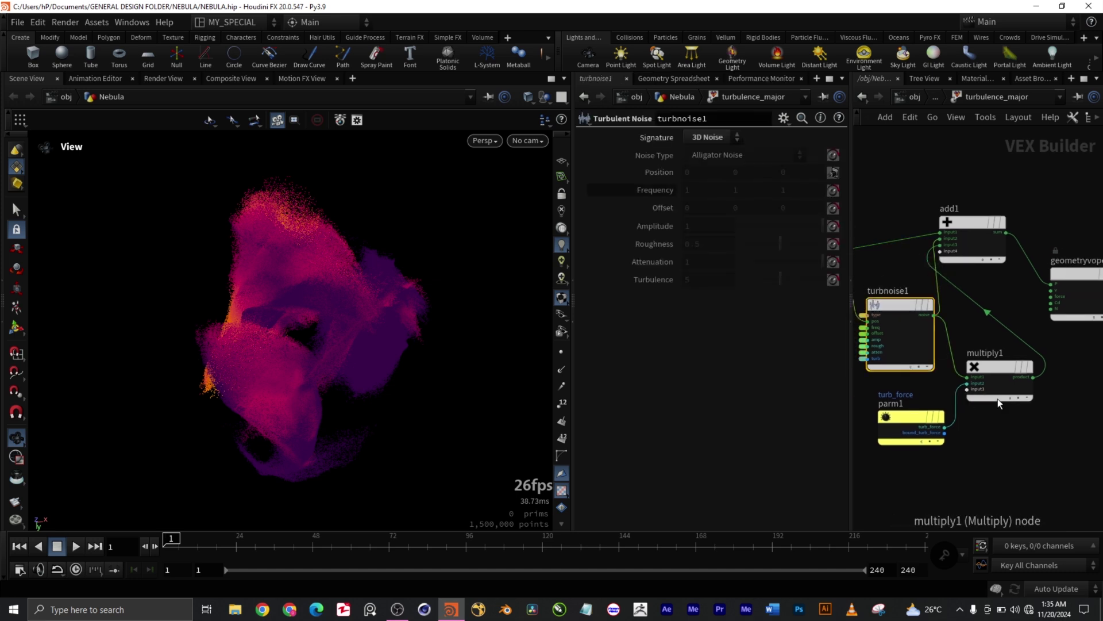
Step: Examine the turb_force parameter node and the add node's connection to the output's P input, and return to the Nebula network
mouse_move(908, 420)
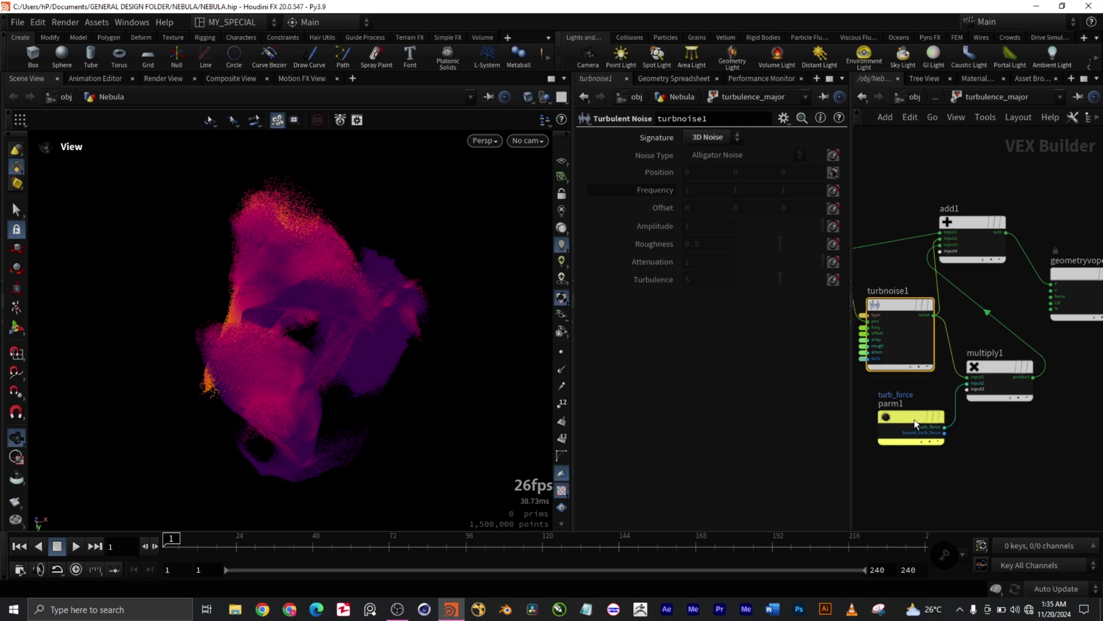
left_click(914, 419)
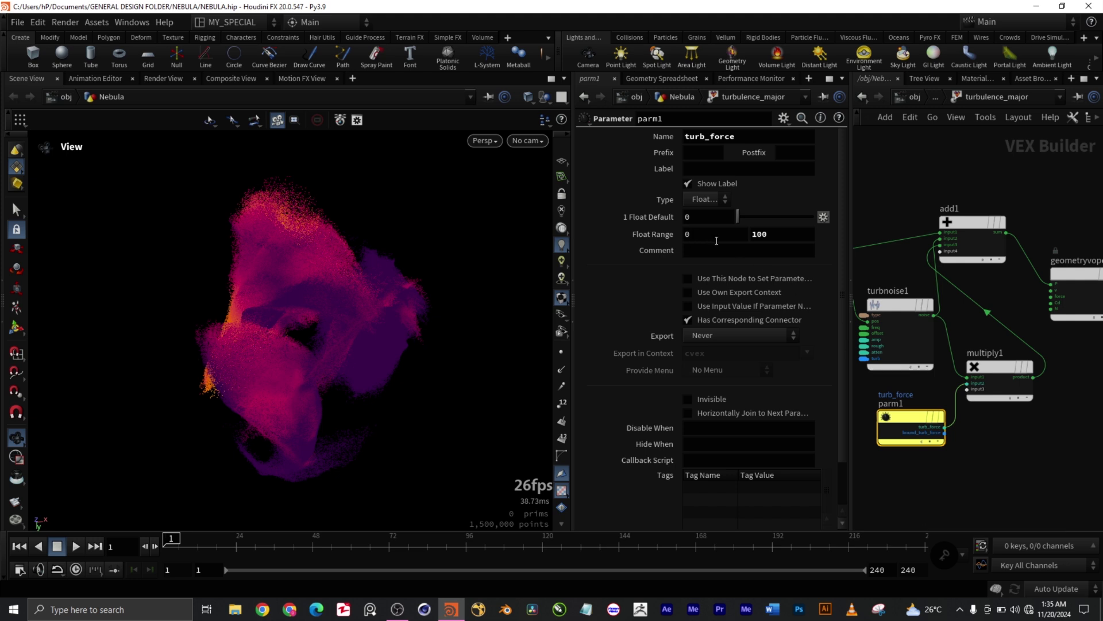
middle_click_drag(1065, 402, 1049, 425)
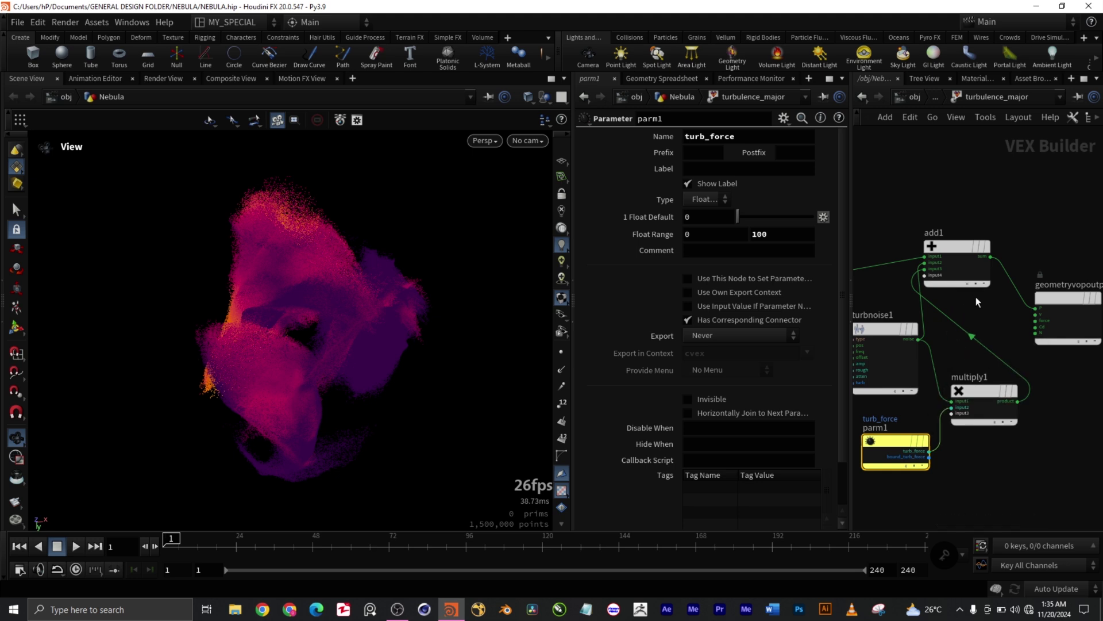
scroll(976, 296, "down", 1)
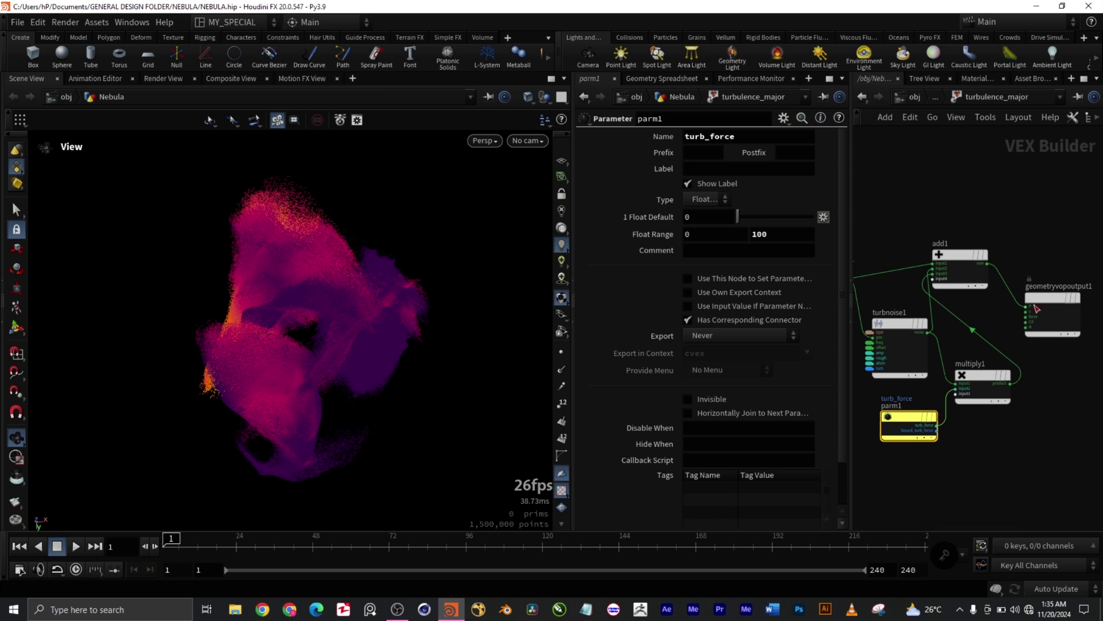
scroll(1038, 305, "up", 3)
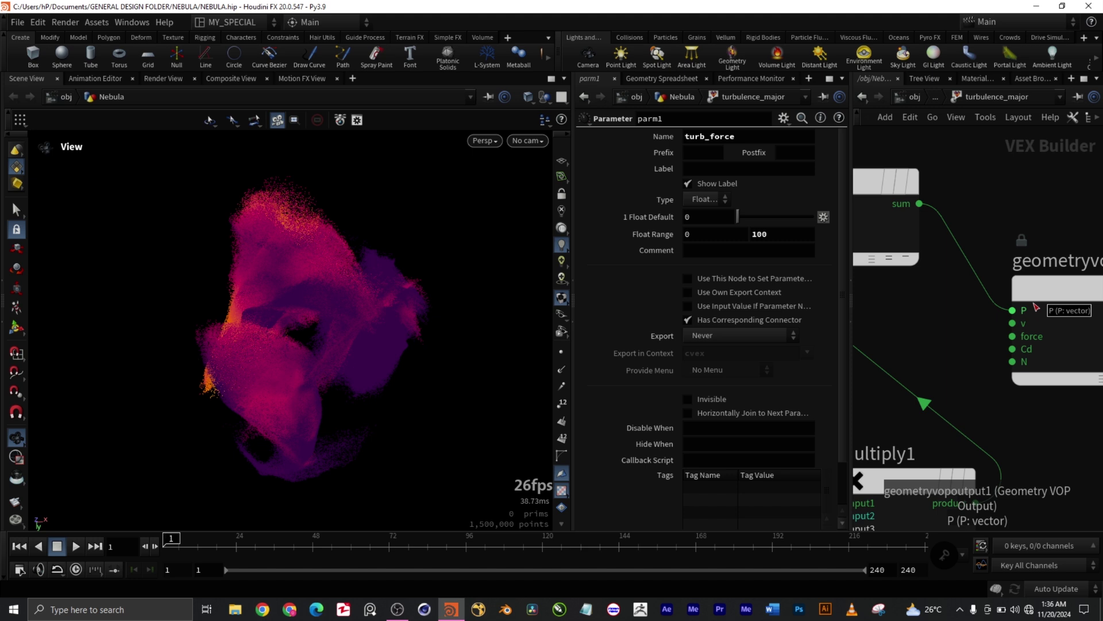
scroll(1038, 310, "down", 3)
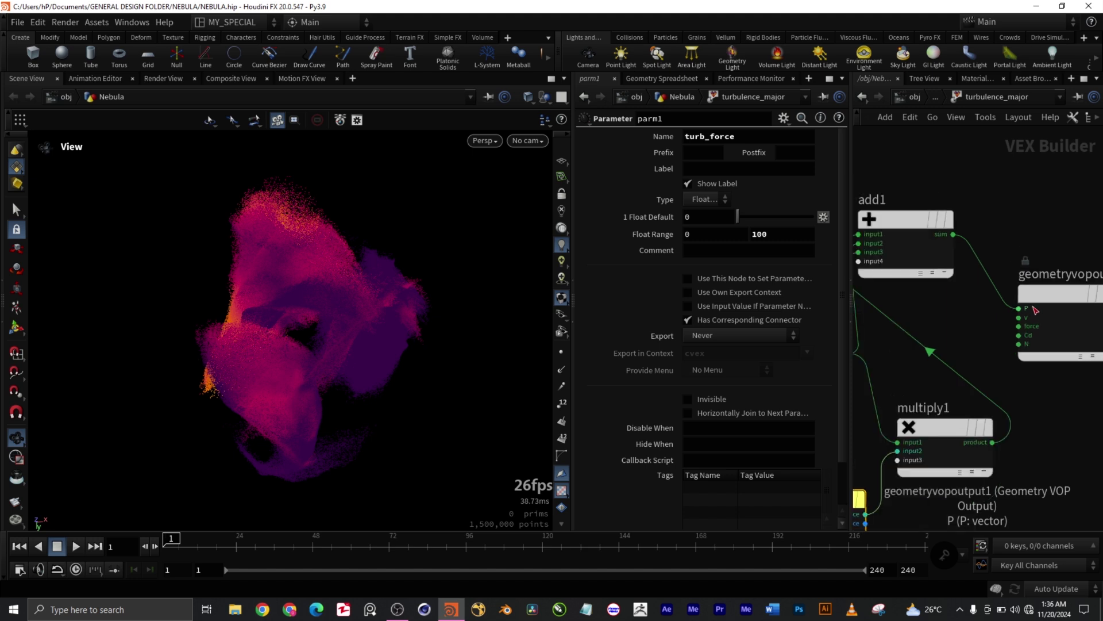
scroll(1037, 310, "down", 1)
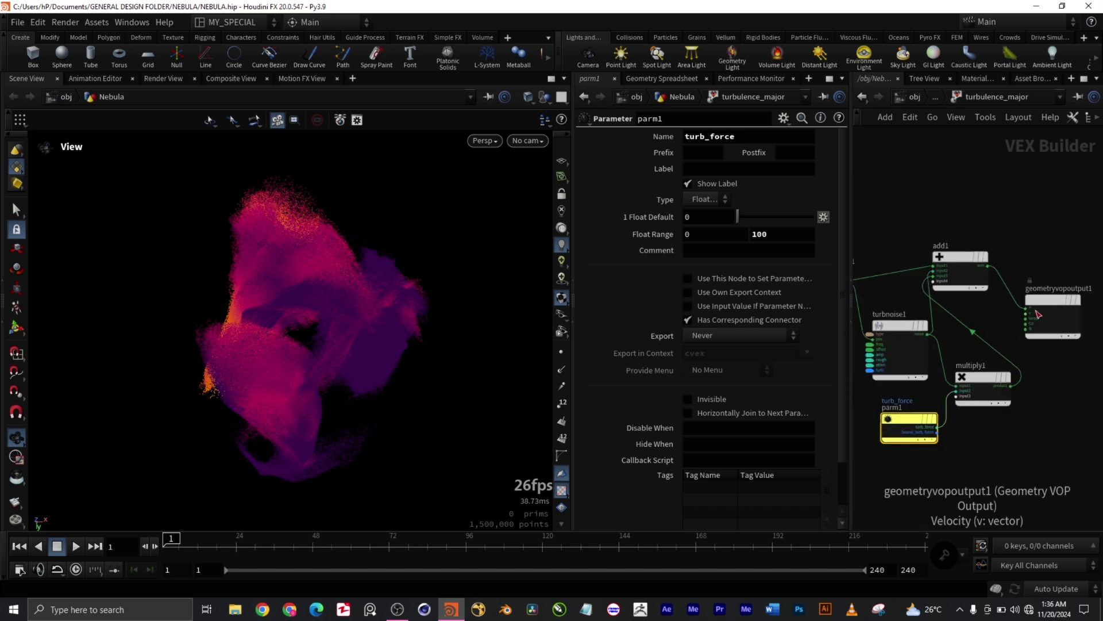
scroll(989, 376, "down", 2)
scroll(990, 377, "down", 1)
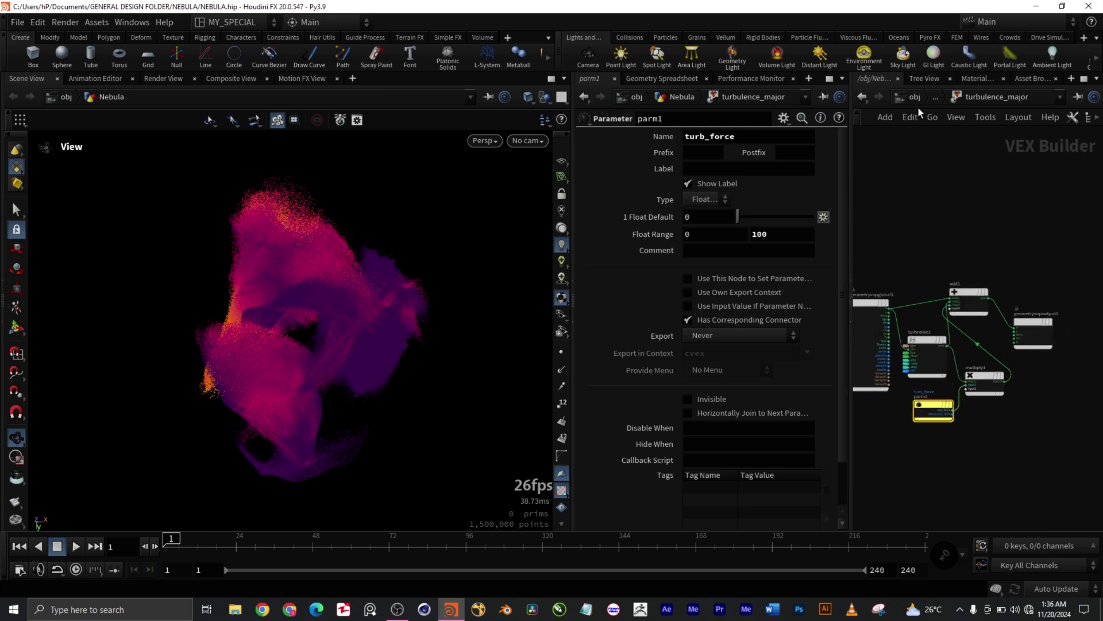
left_click(867, 97)
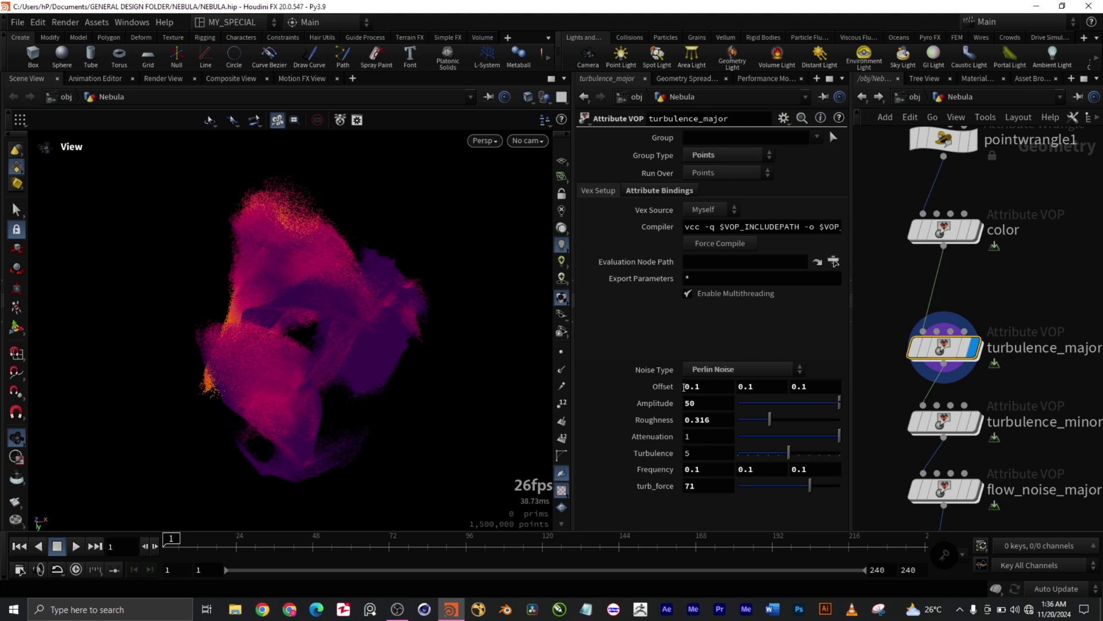
Step: Try Original Perlin Noise as the turbulence_major node's noise type and frame the displaced points in the scene view
left_click(737, 373)
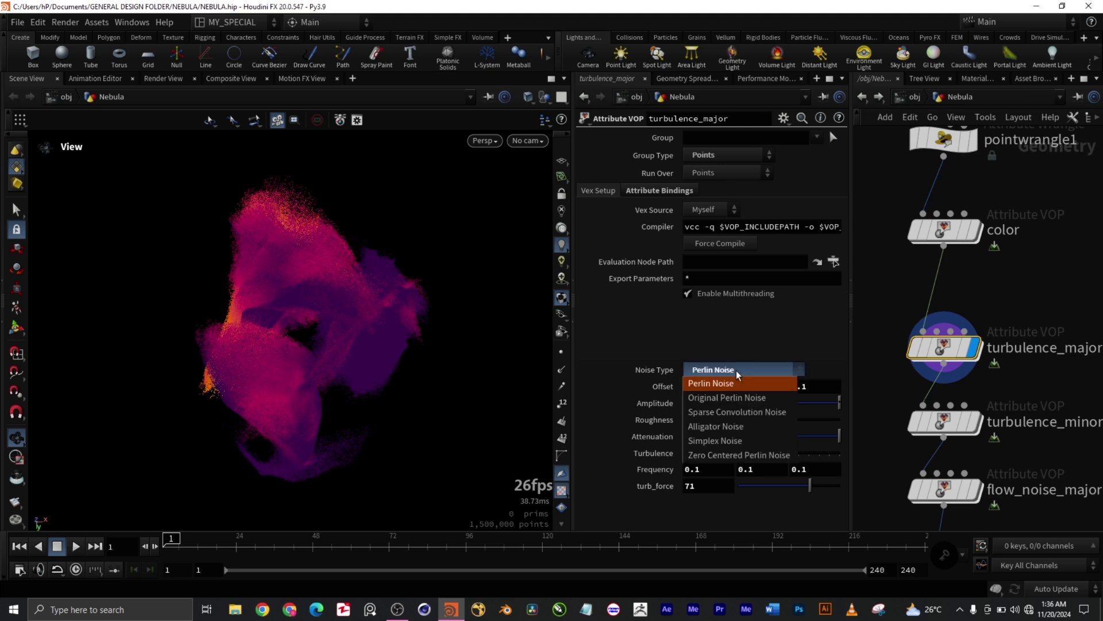
left_click(733, 402)
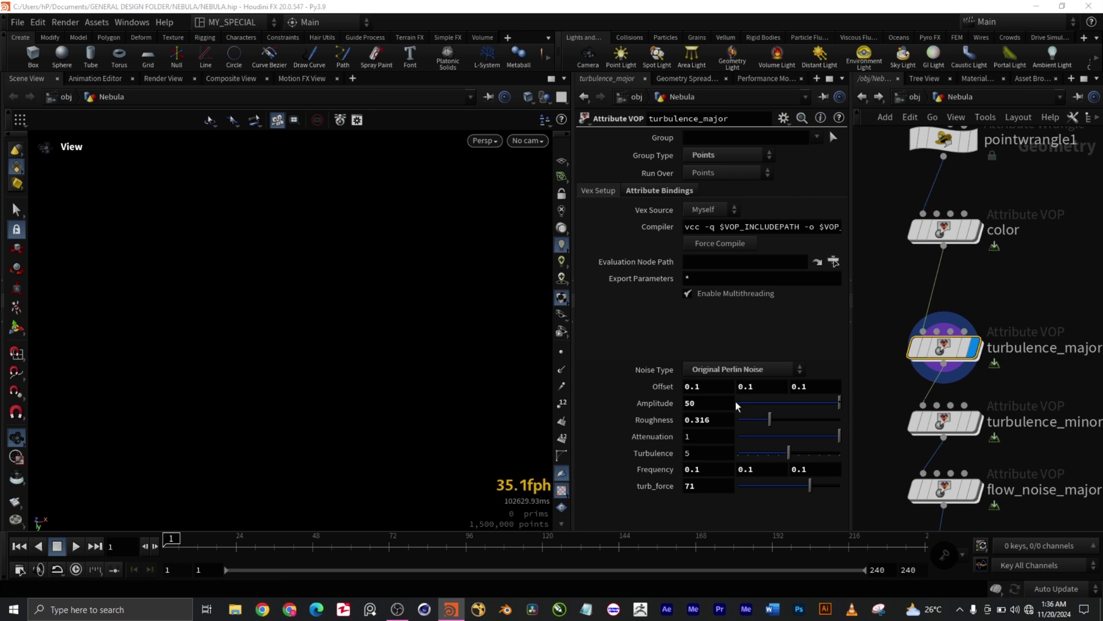
key("ctrl+f")
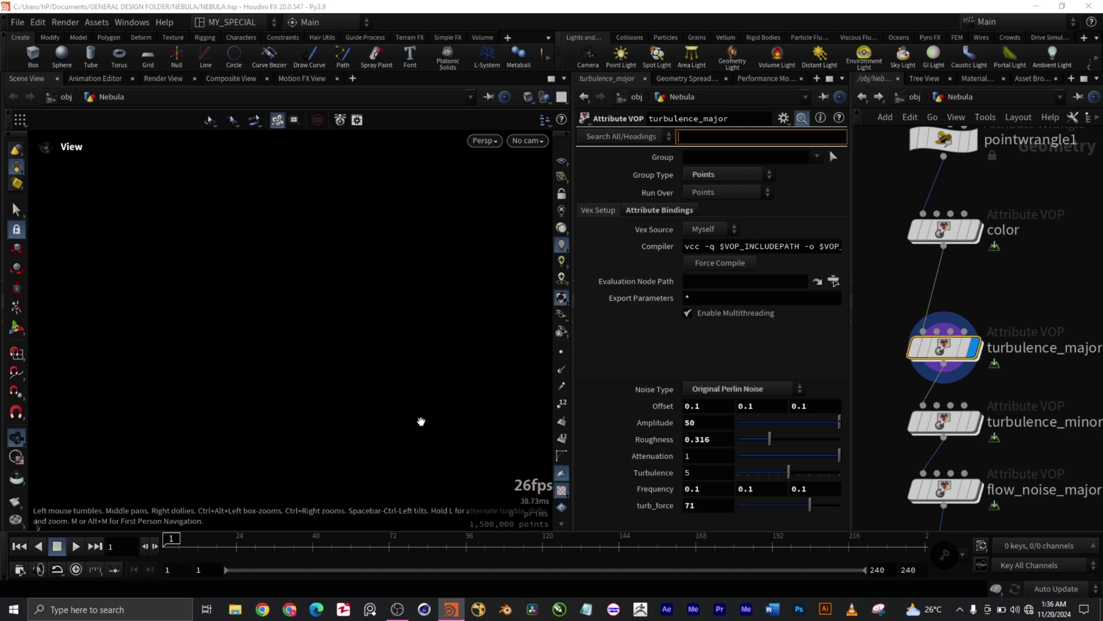
left_click(877, 381)
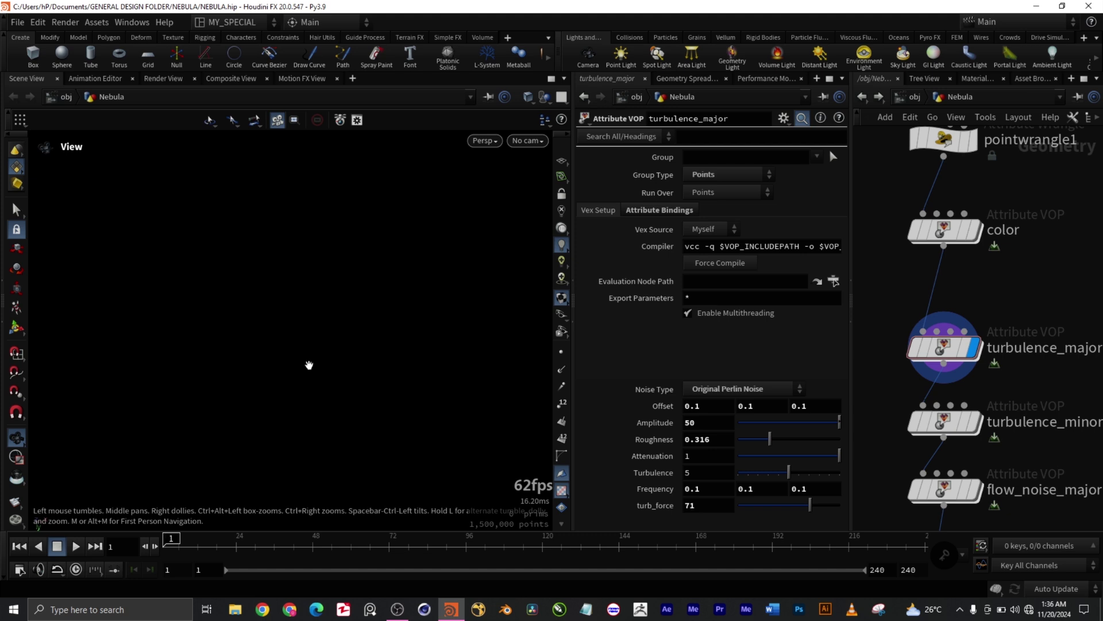
key("f")
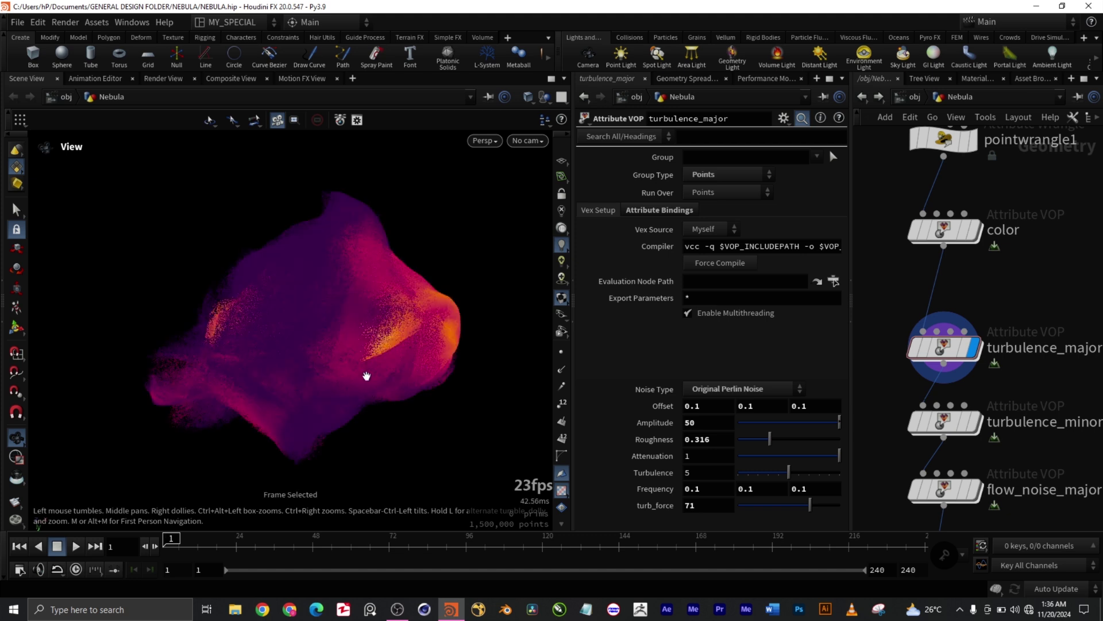
mouse_move(946, 345)
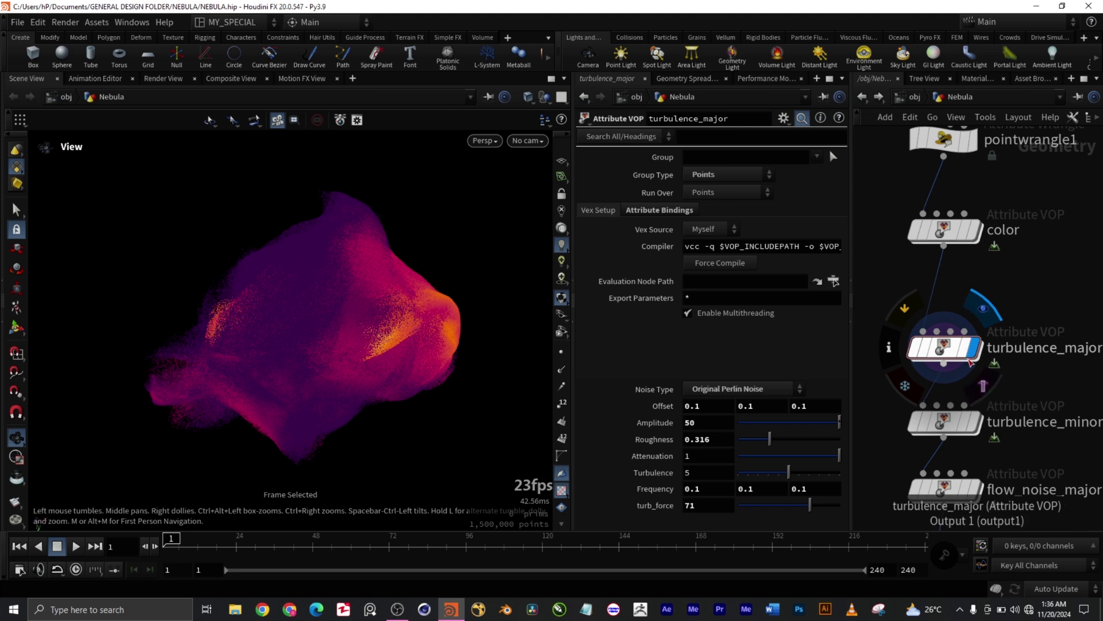
Step: Switch the turbulence_major node's noise type back to Perlin Noise, reframe the points, and view them from a slightly different angle
left_click(726, 389)
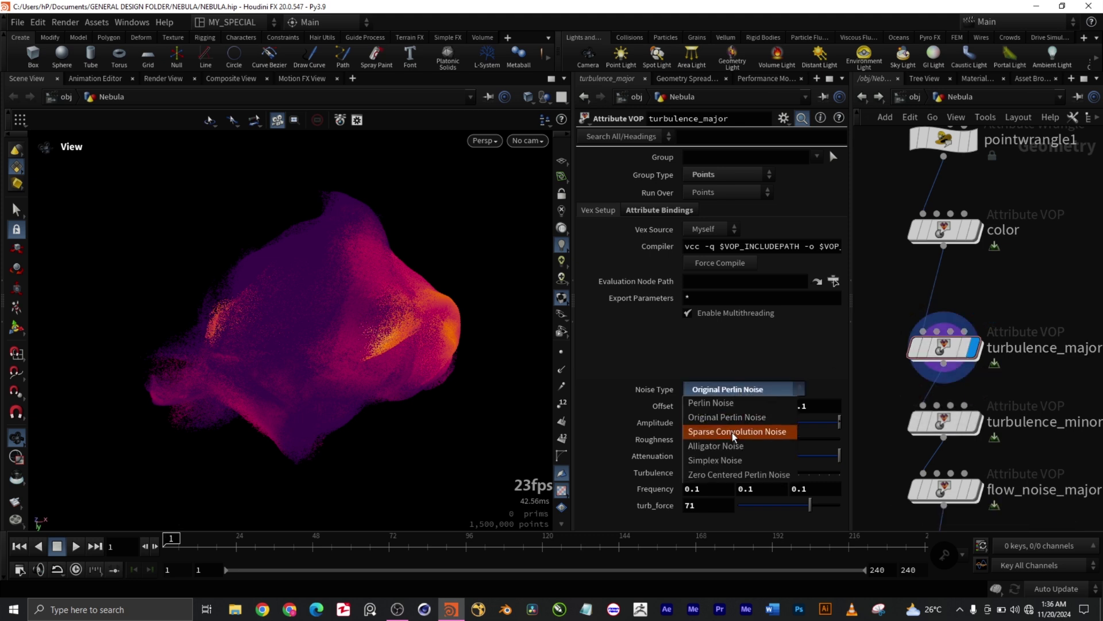
left_click(743, 407)
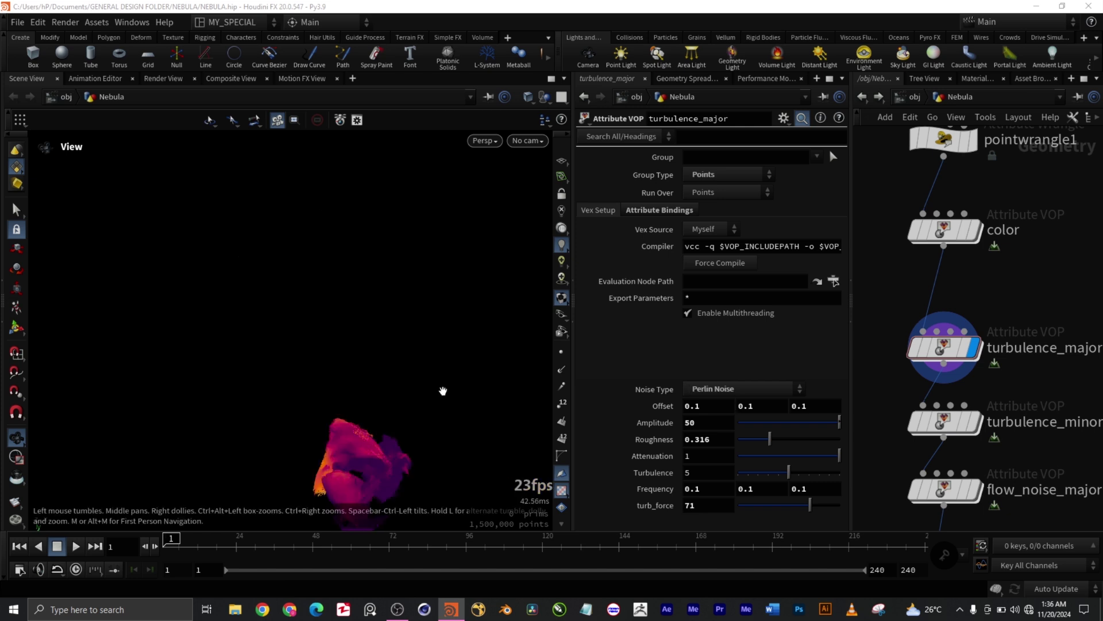
key("space+f")
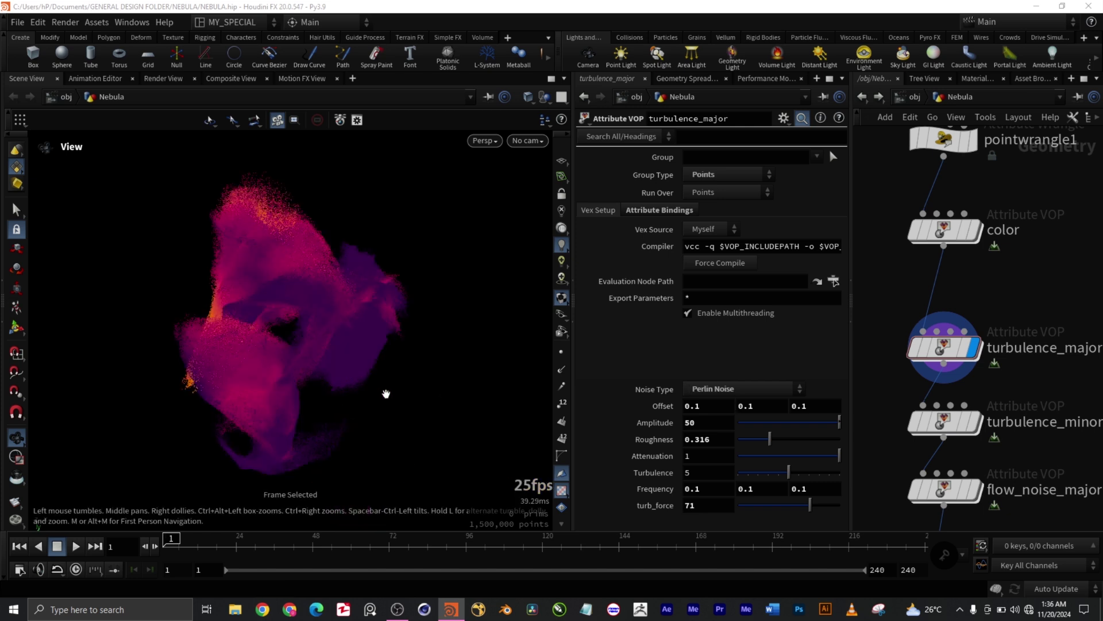
left_click_drag(395, 394, 429, 394)
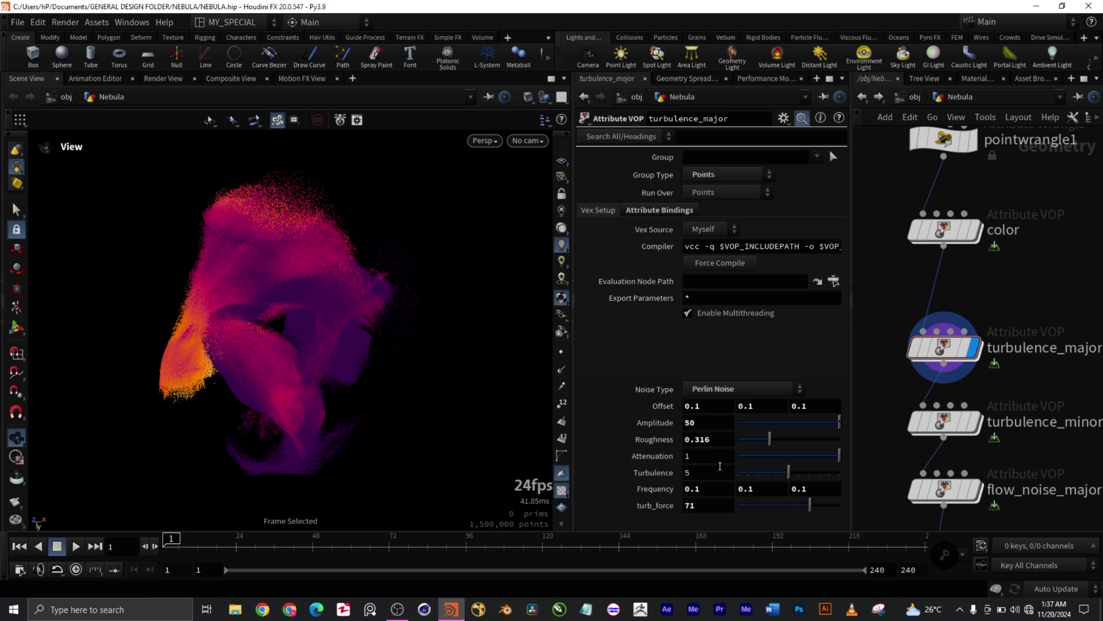
Step: Select the turbulence_minor node and make it the displayed node in the Nebula network
middle_click_drag(1053, 394, 1019, 388)
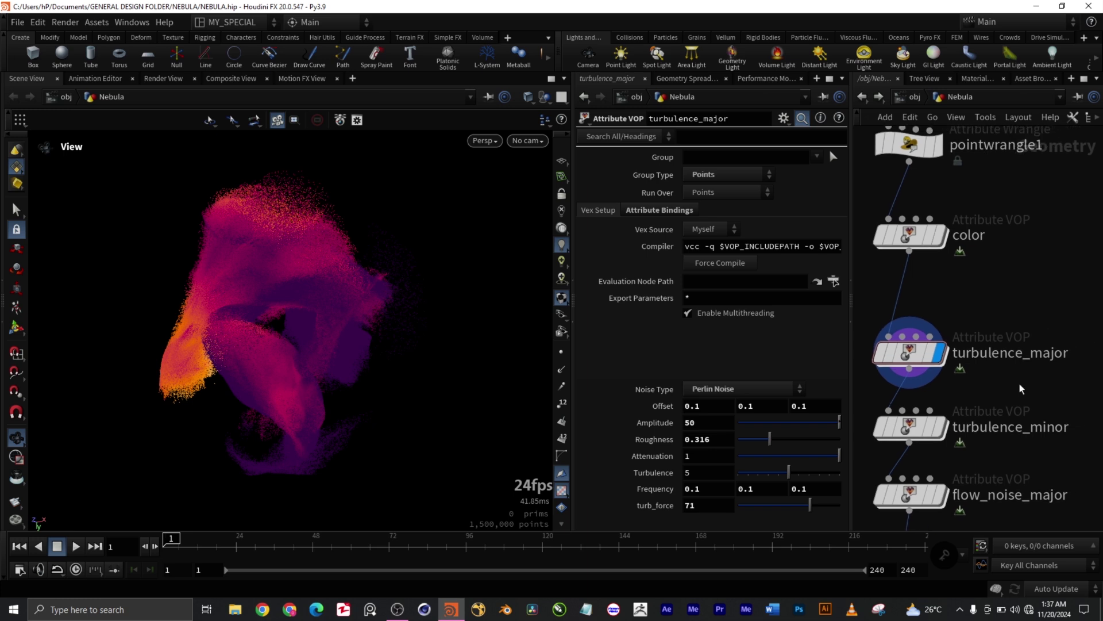
scroll(1020, 389, "down", 3)
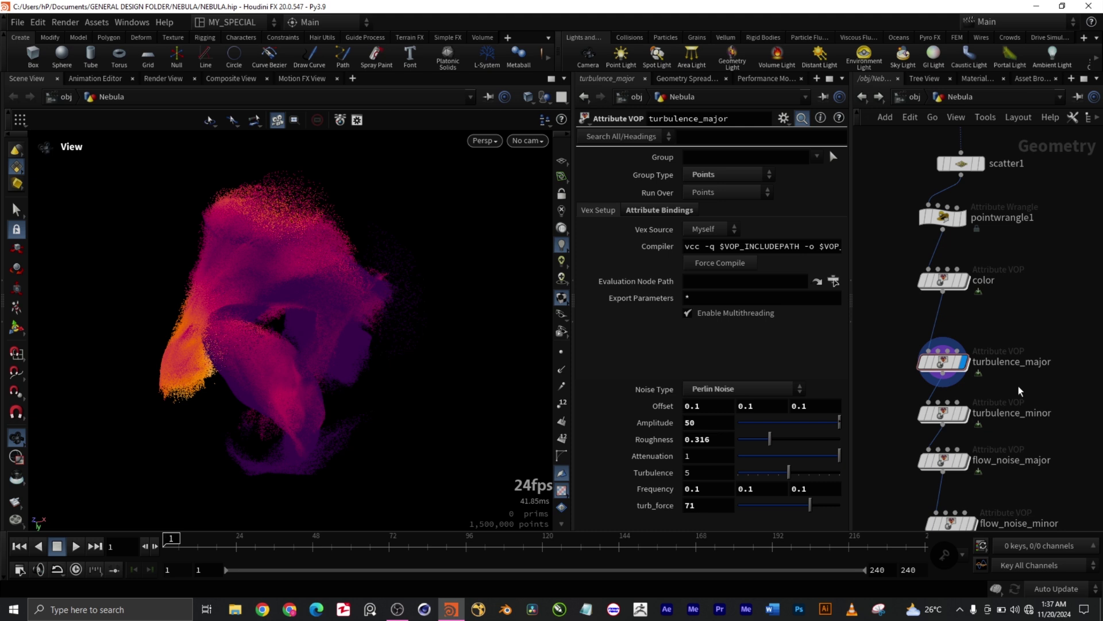
scroll(1028, 367, "down", 3, "ctrl")
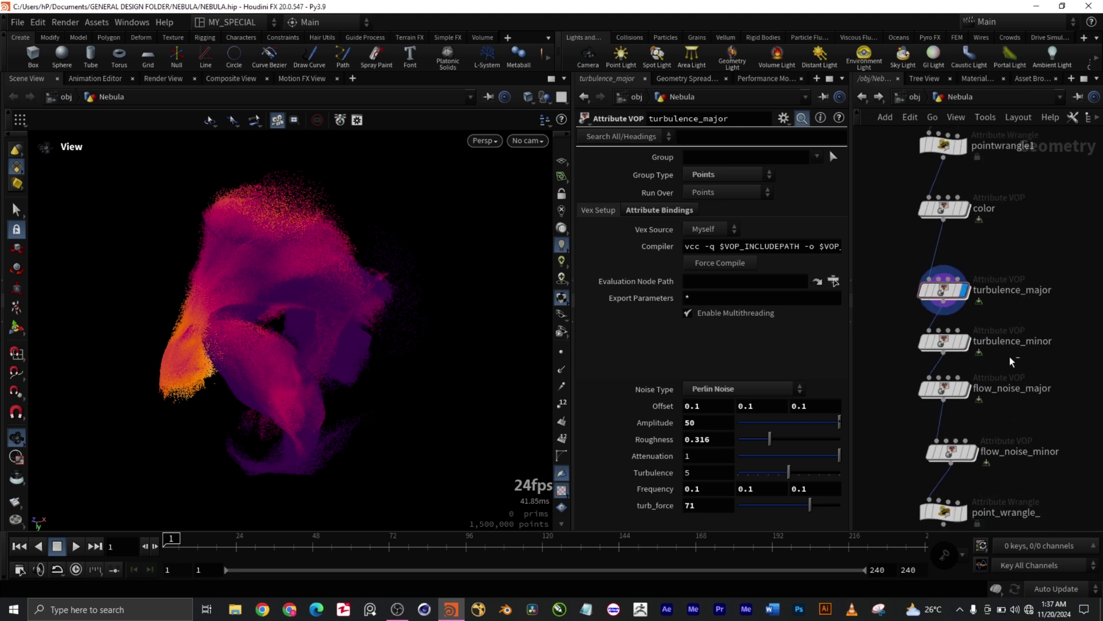
left_click(966, 344)
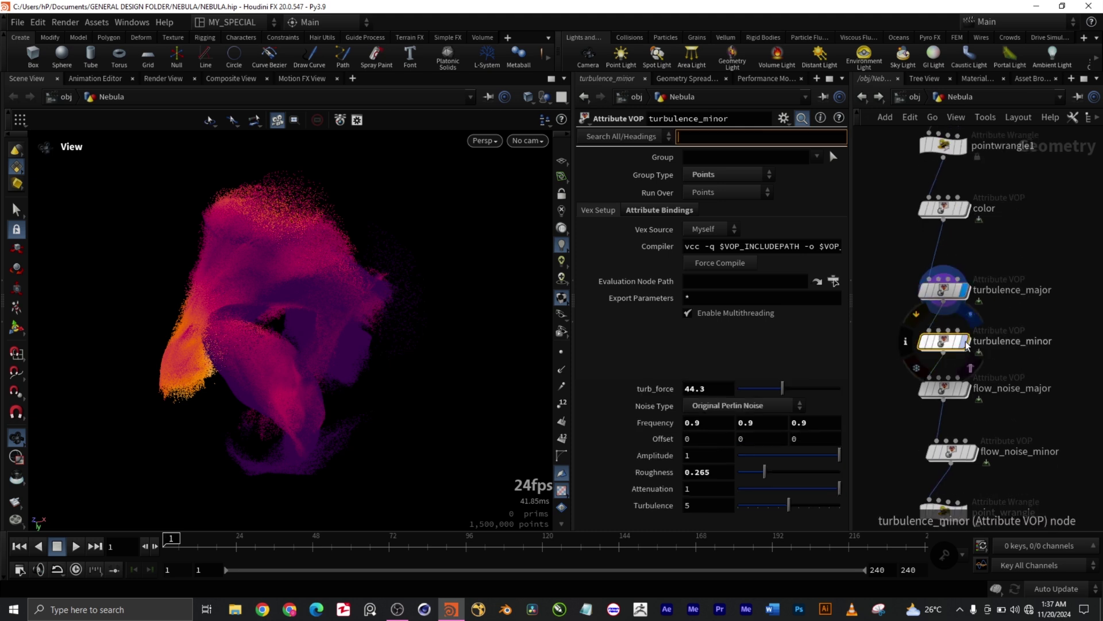
left_click(966, 342)
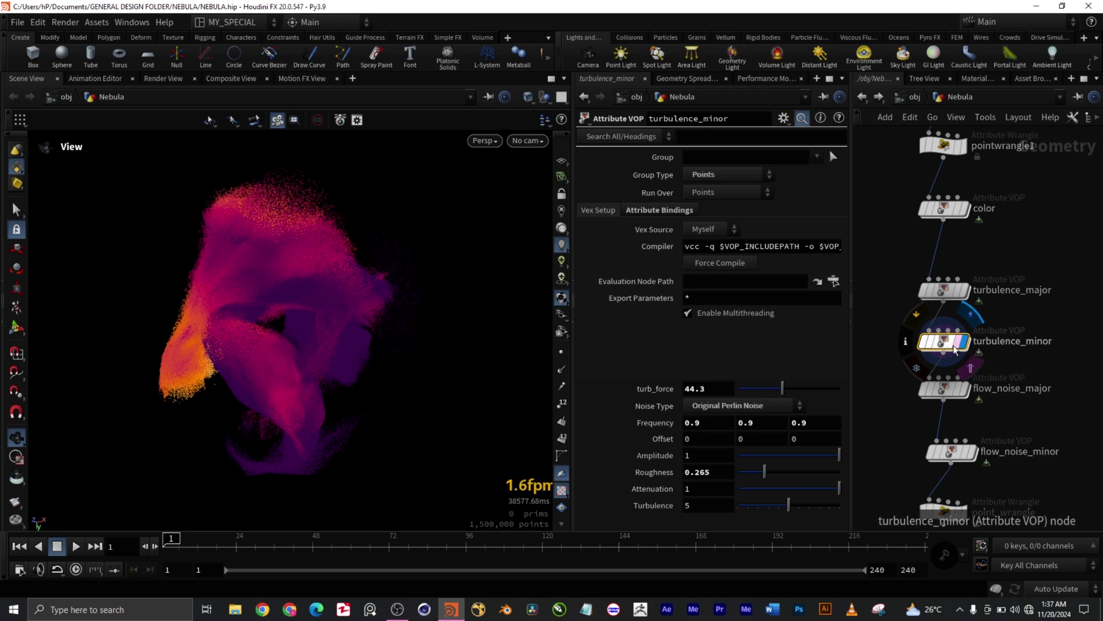
Step: Open the turbulence_minor node's VOP network, examine its noise, multiply and add connections, and return to the Nebula network
double_click(954, 345)
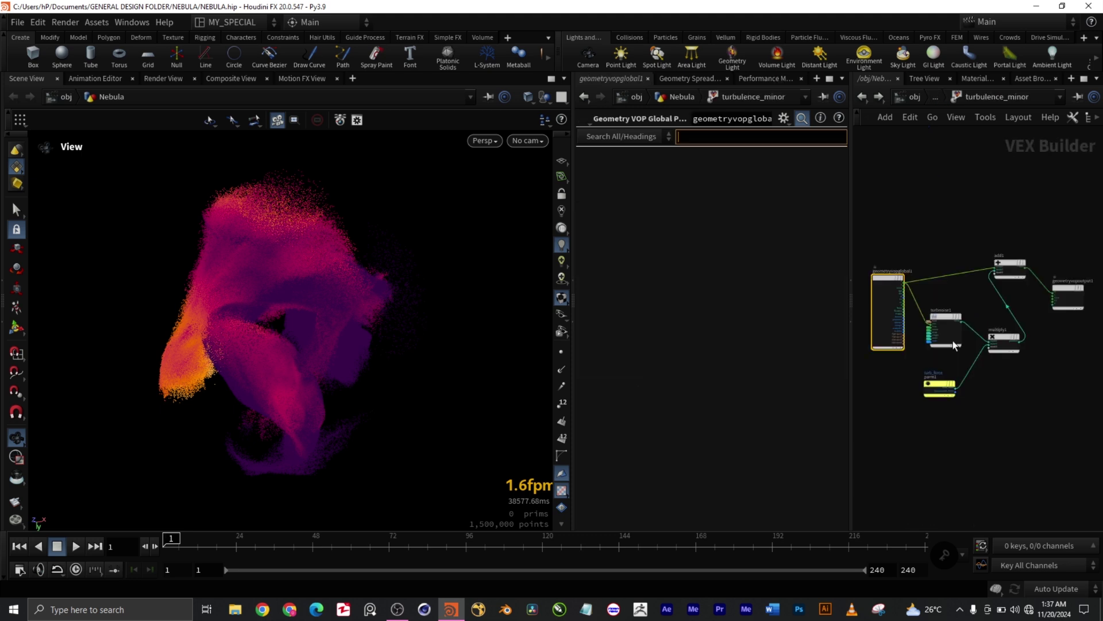
scroll(1008, 316, "up", 3)
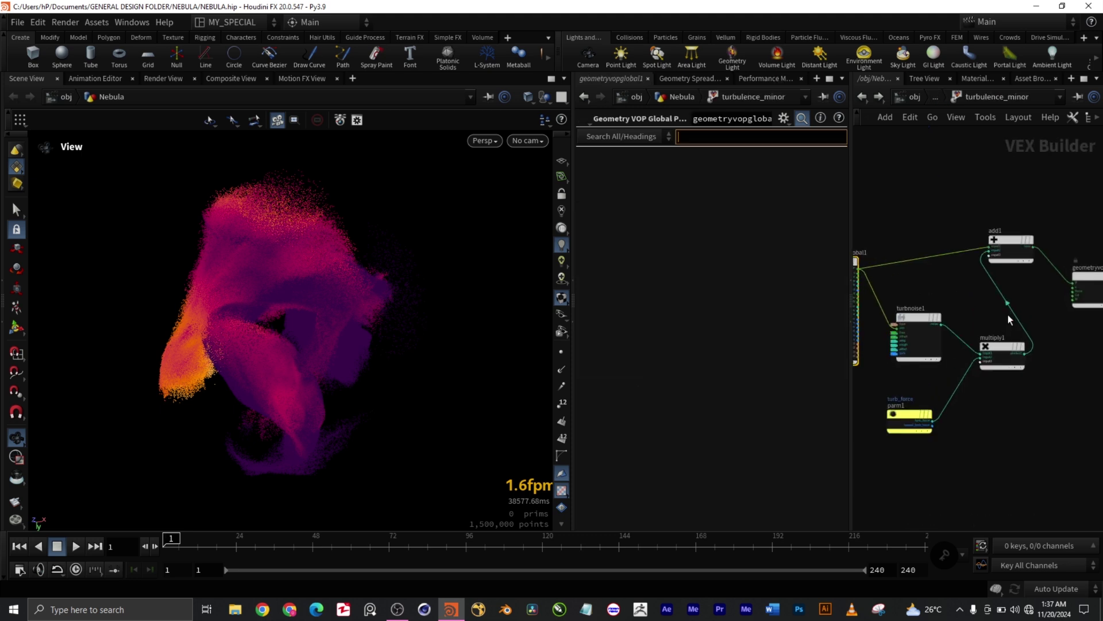
scroll(1008, 315, "down", 2)
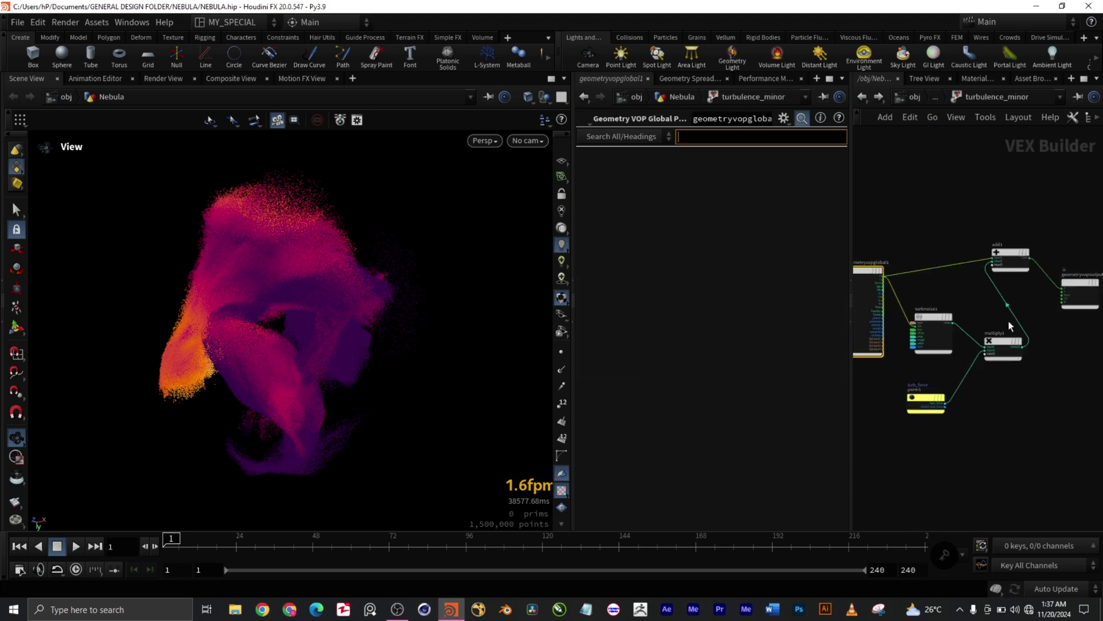
scroll(1008, 319, "down", 2)
scroll(1008, 314, "up", 1)
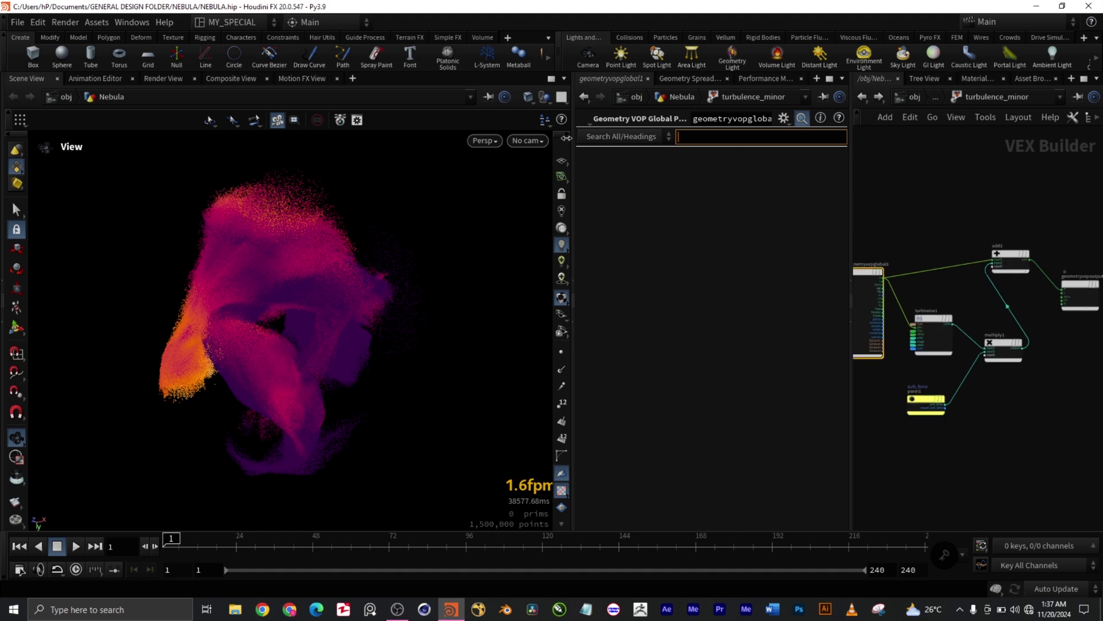
left_click(864, 99)
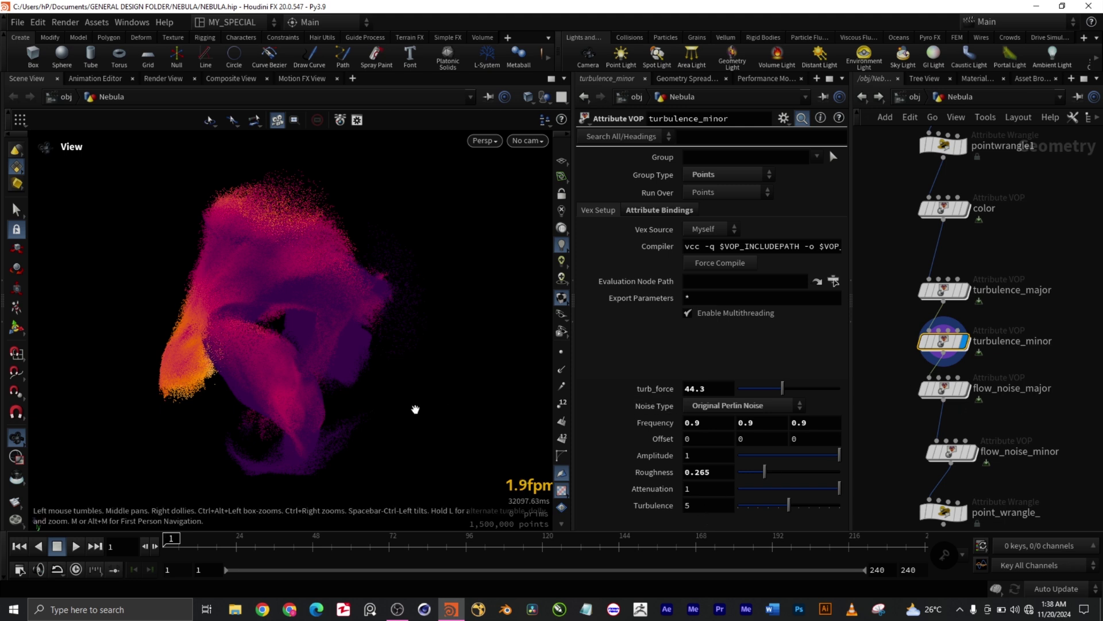
Step: Inspect the turbulence_minor node's displaced points in the scene view, both up close and as a whole from different angles
left_click_drag(455, 395, 453, 423)
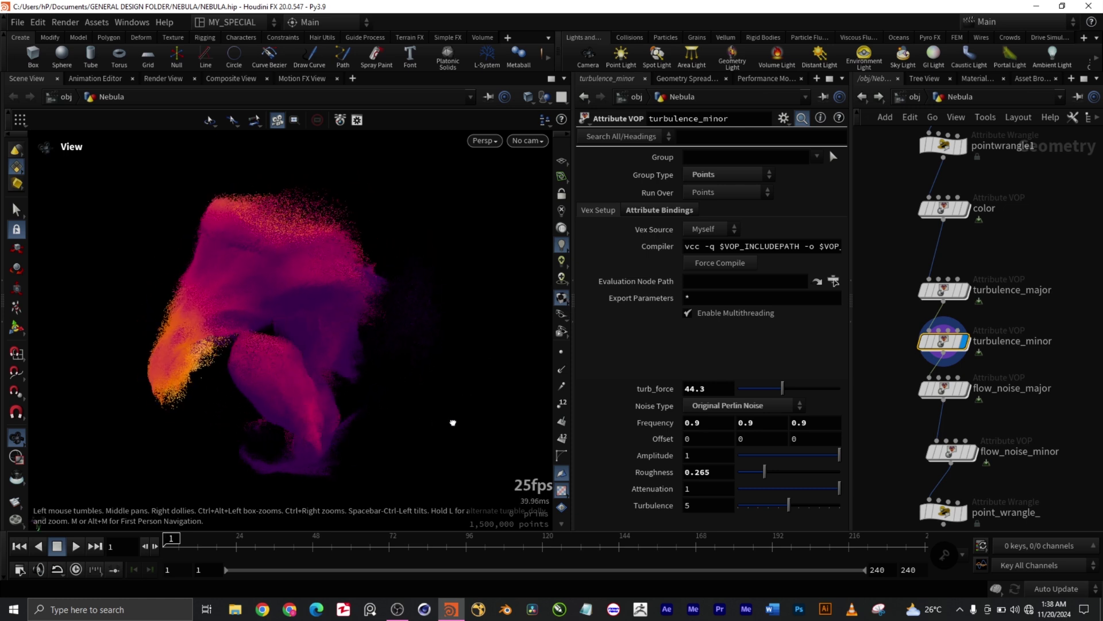
scroll(236, 274, "up", 10)
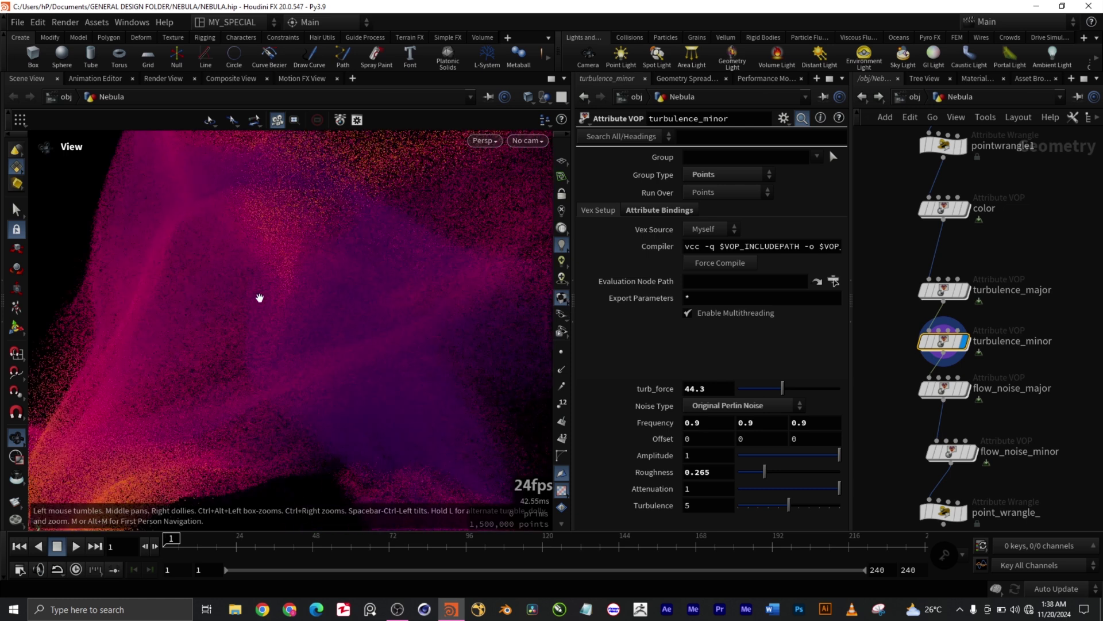
scroll(260, 295, "up", 2)
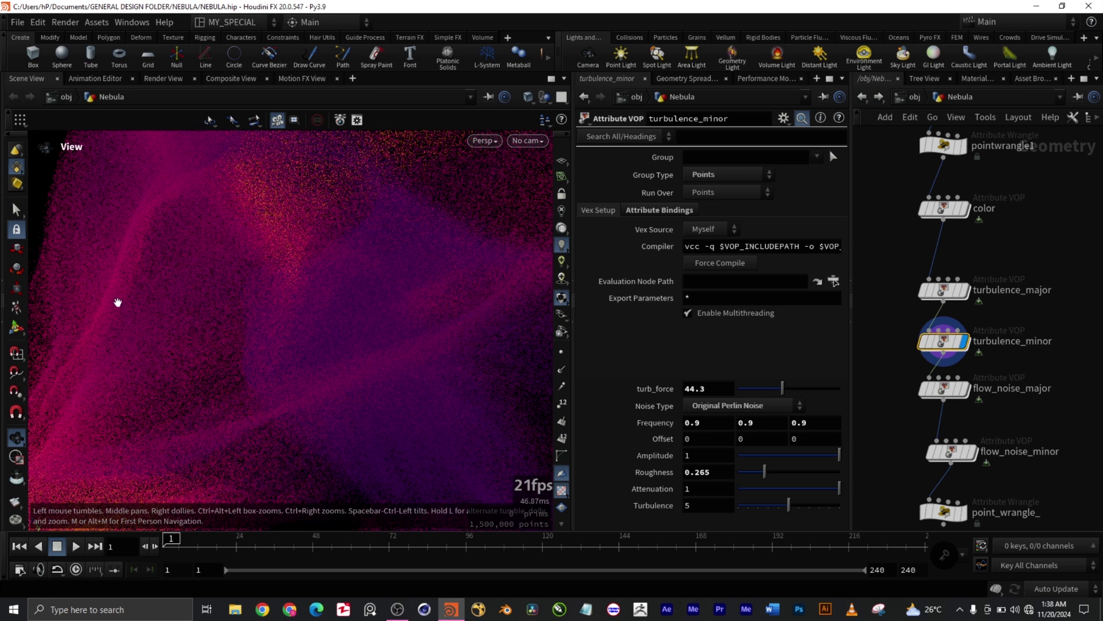
scroll(305, 344, "down", 8)
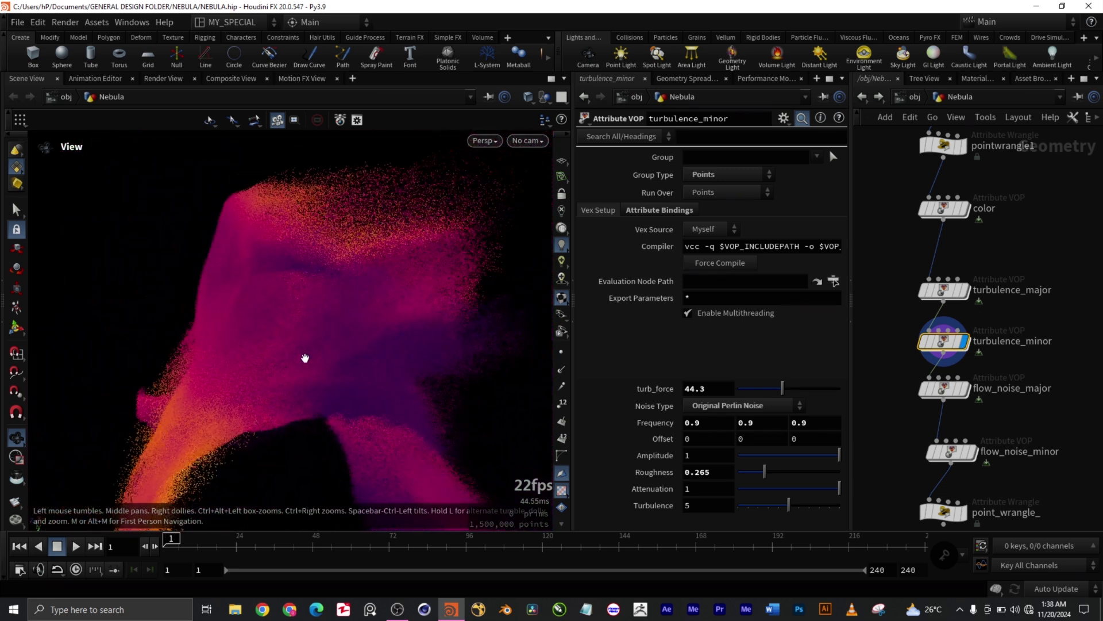
scroll(362, 339, "down", 2)
scroll(451, 328, "down", 2)
scroll(463, 377, "down", 2)
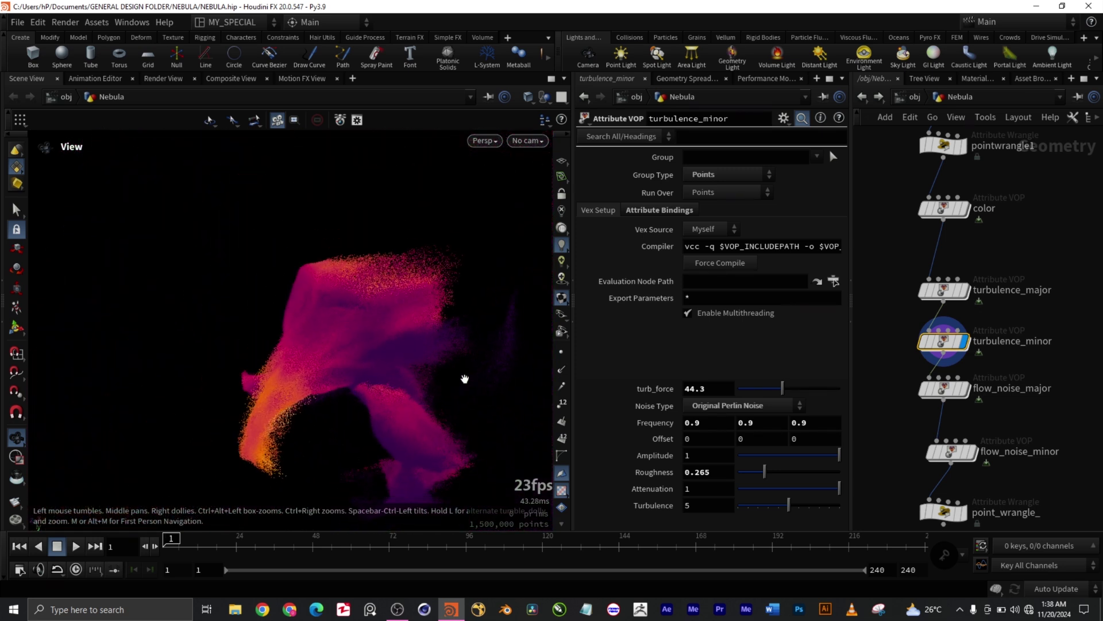
left_click_drag(464, 423, 419, 401)
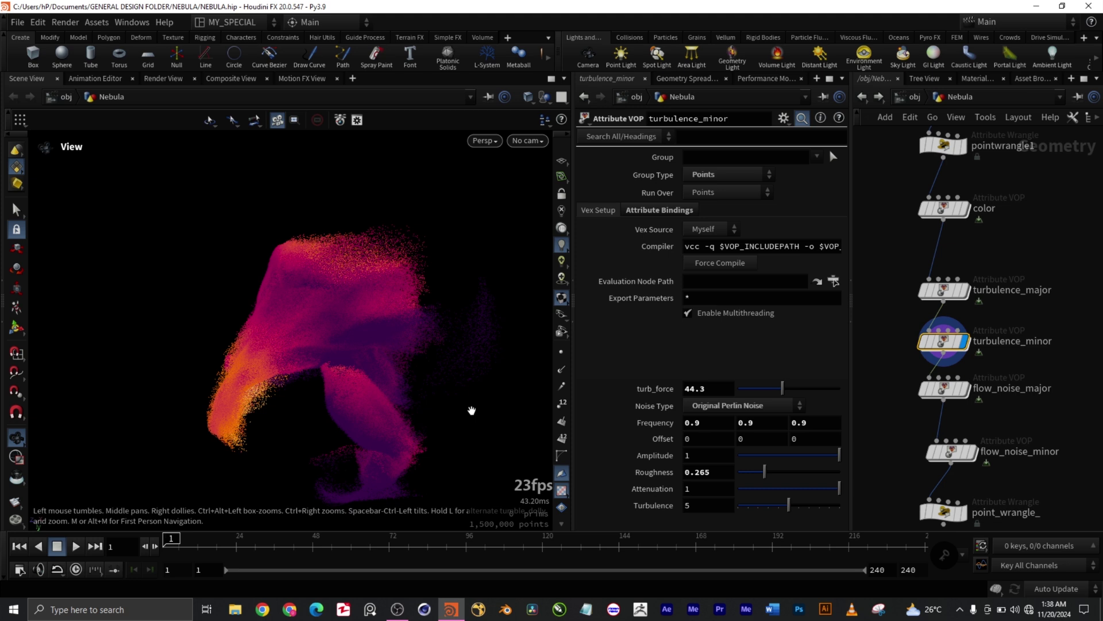
Step: Select the flow_noise_major node and make it the displayed node in the Nebula network
mouse_move(953, 457)
left_click(965, 395)
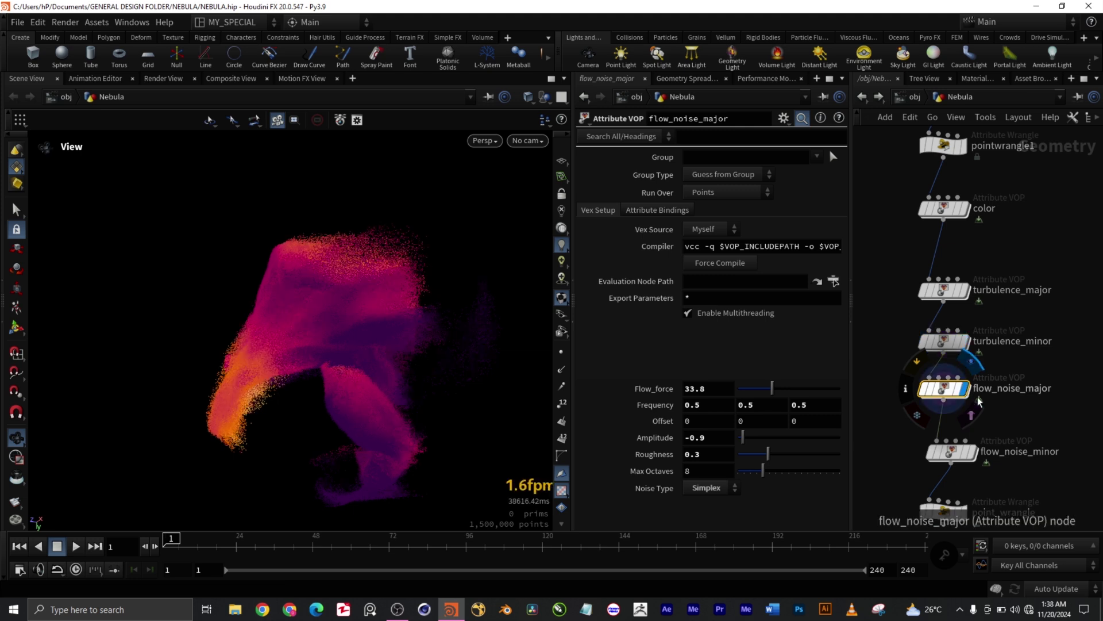
Step: Open the flow_noise_major node's VOP network, examine its anti-aliased noise, Flow_force, multiply and add connections, and return to the Nebula network
double_click(941, 388)
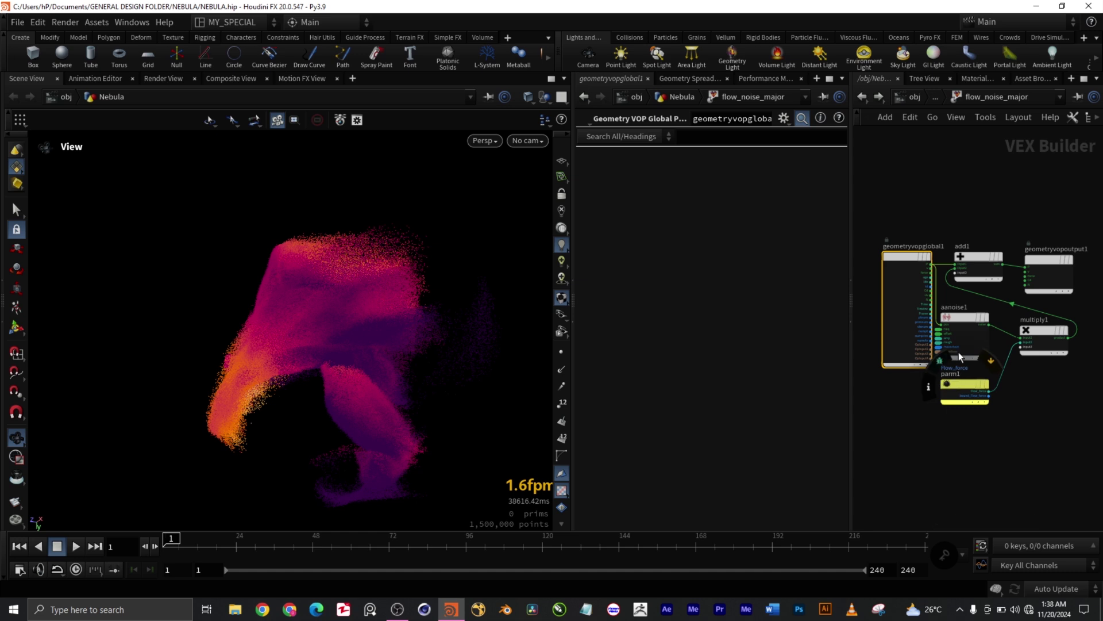
scroll(964, 322, "up", 2)
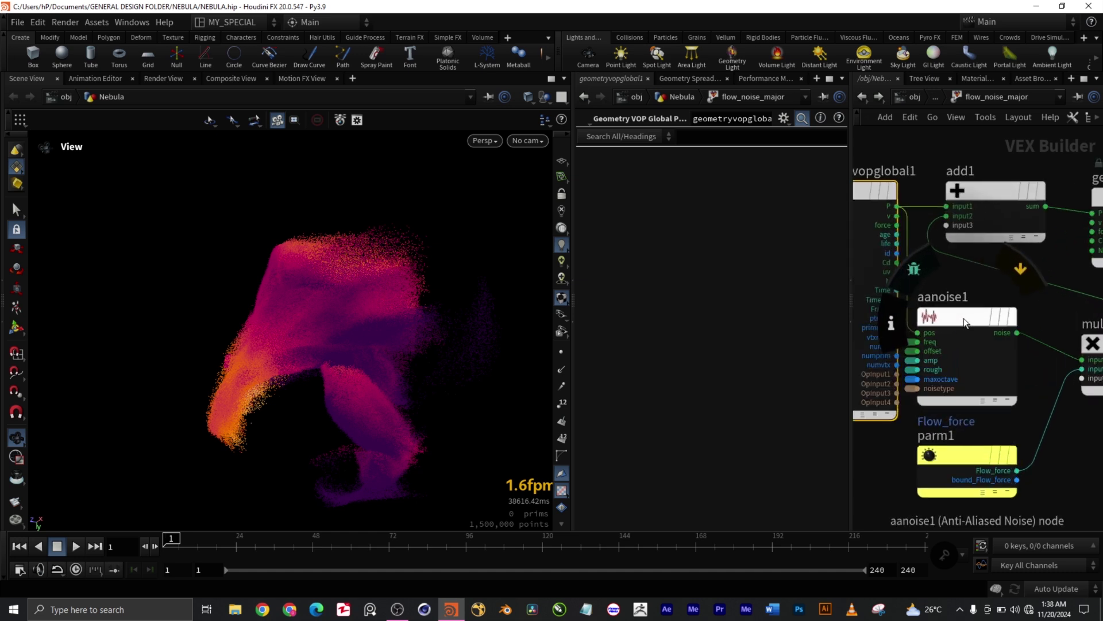
scroll(966, 323, "down", 2)
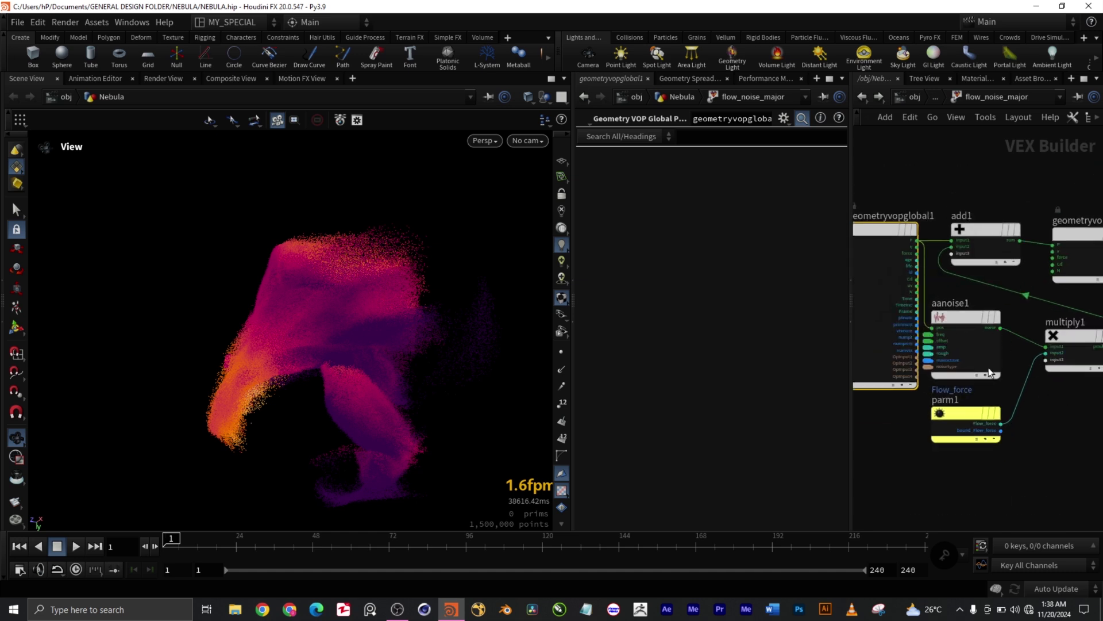
scroll(1054, 409, "down", 2)
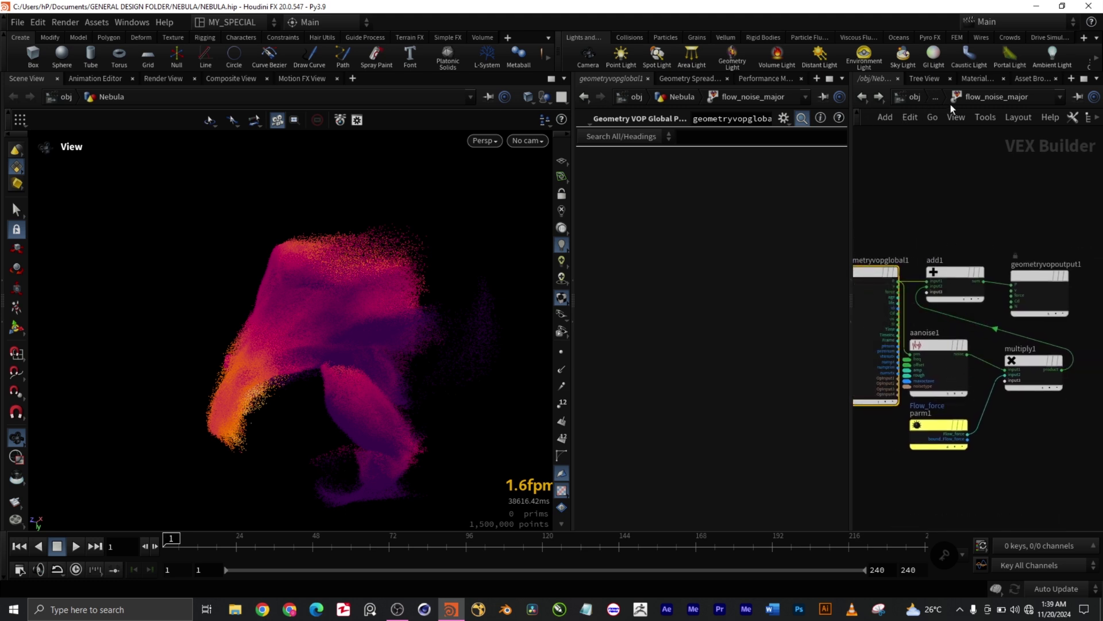
left_click(862, 97)
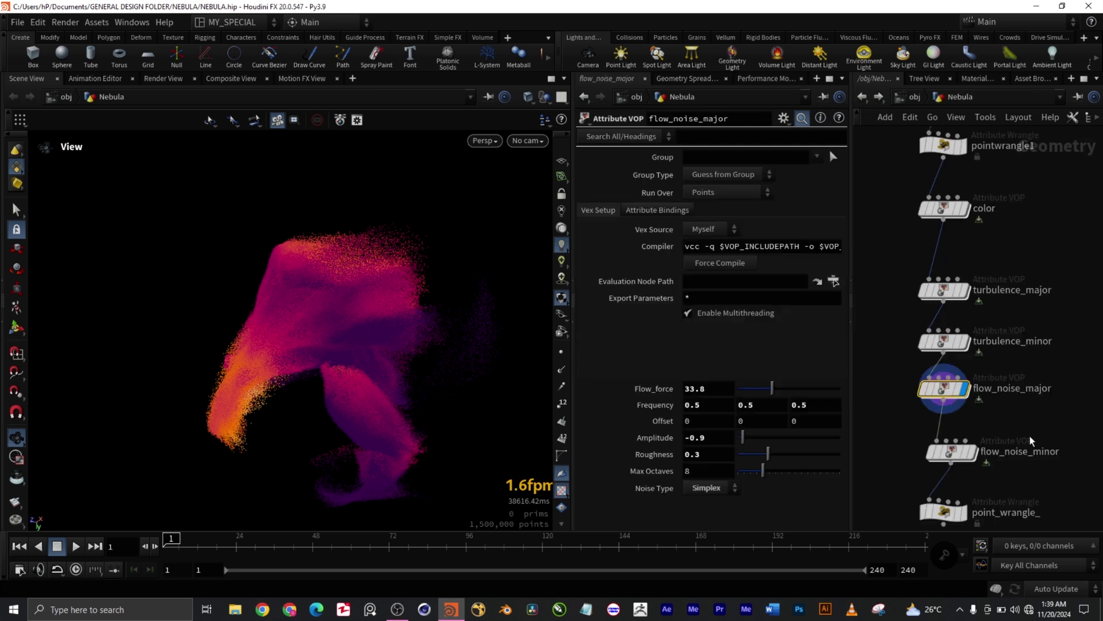
Step: Inspect the flow_noise_major node's parameters, including its Noise Type, and its displaced points up close and from different angles
middle_click_drag(1002, 410, 997, 353)
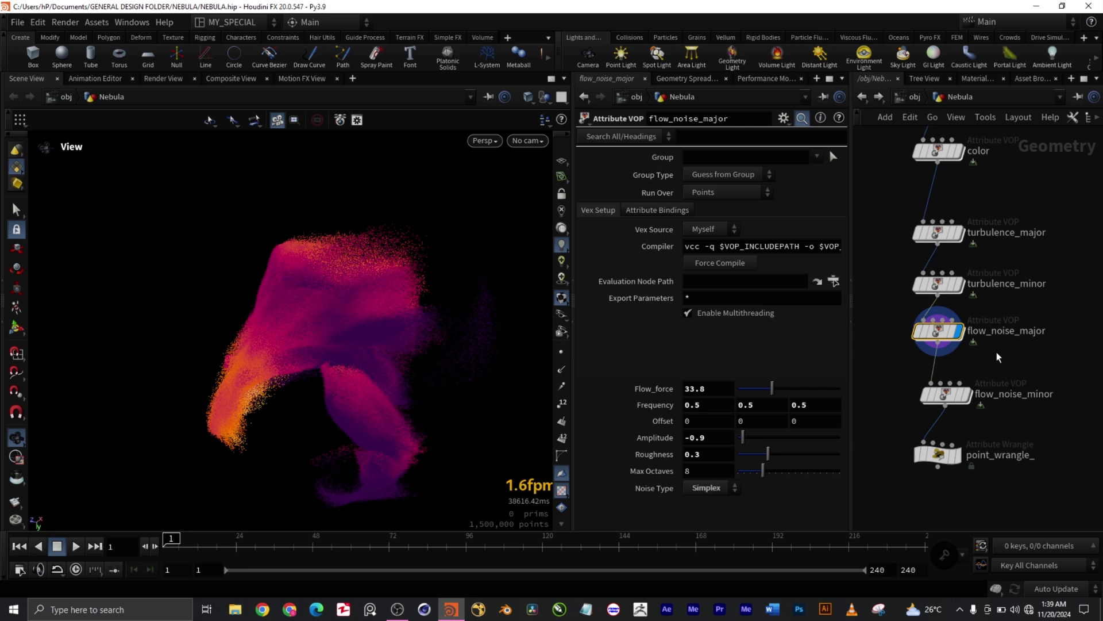
left_click_drag(463, 436, 513, 391)
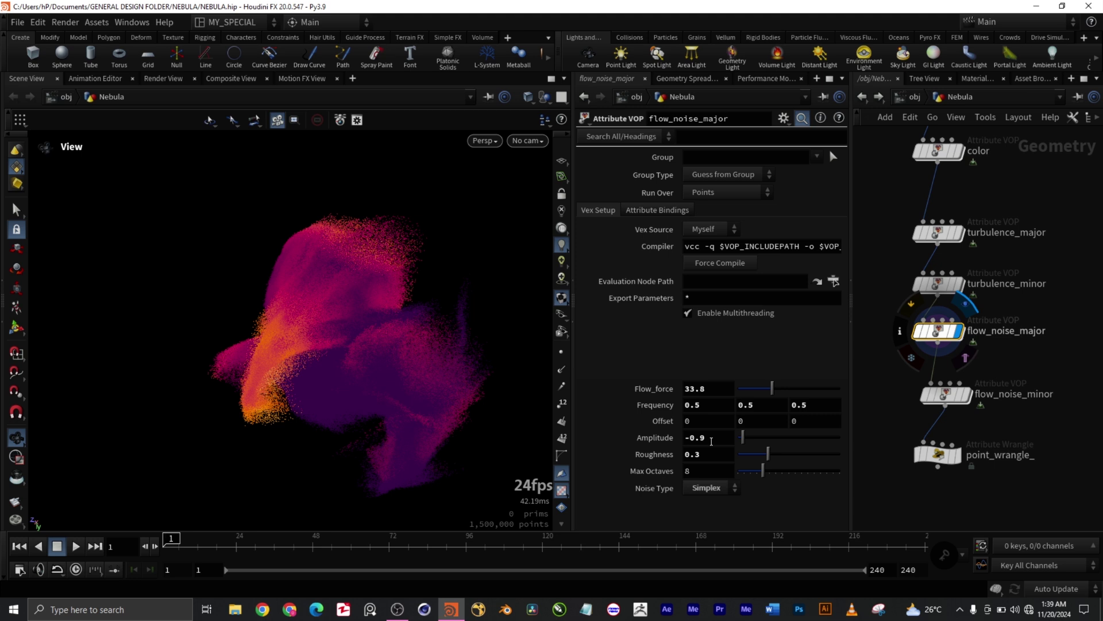
left_click(713, 487)
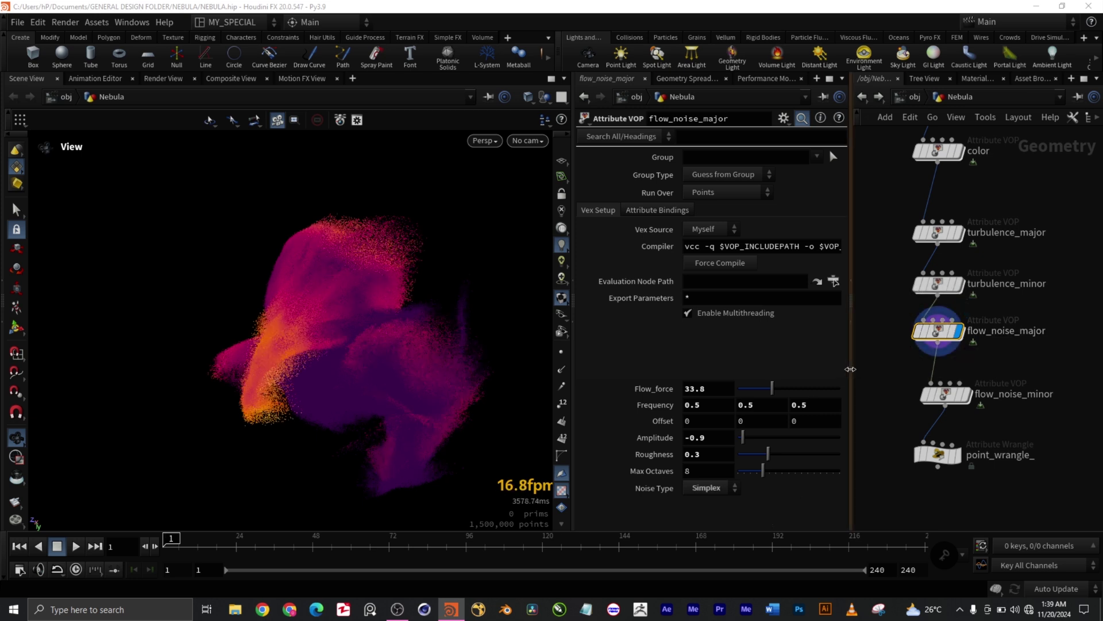
left_click_drag(413, 353, 546, 355)
scroll(319, 330, "up", 8)
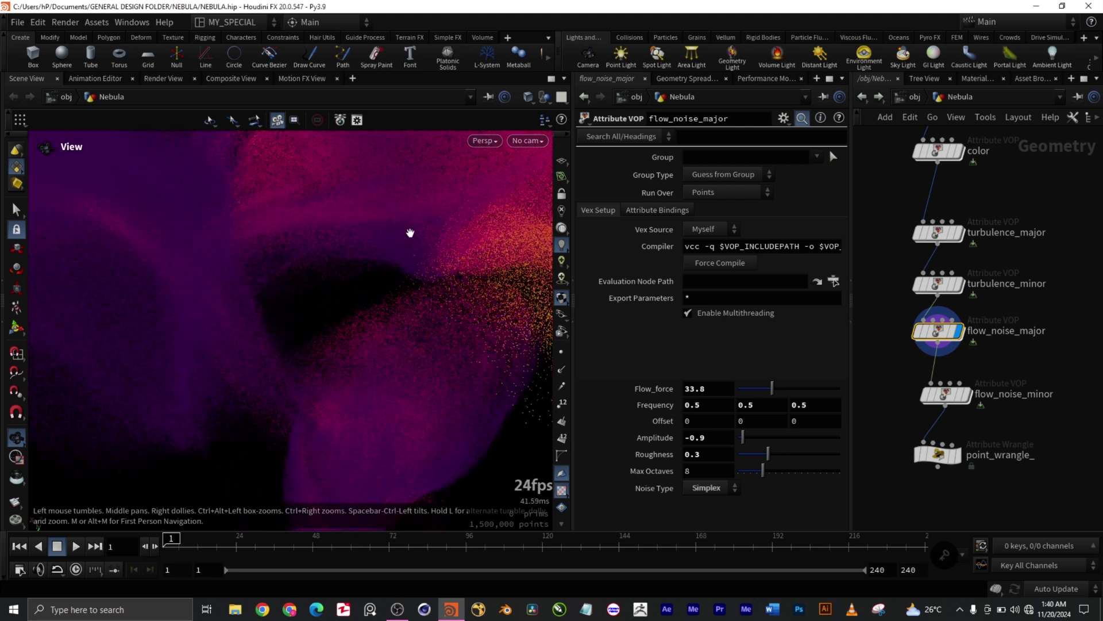
scroll(303, 342, "down", 5)
scroll(303, 348, "up", 5)
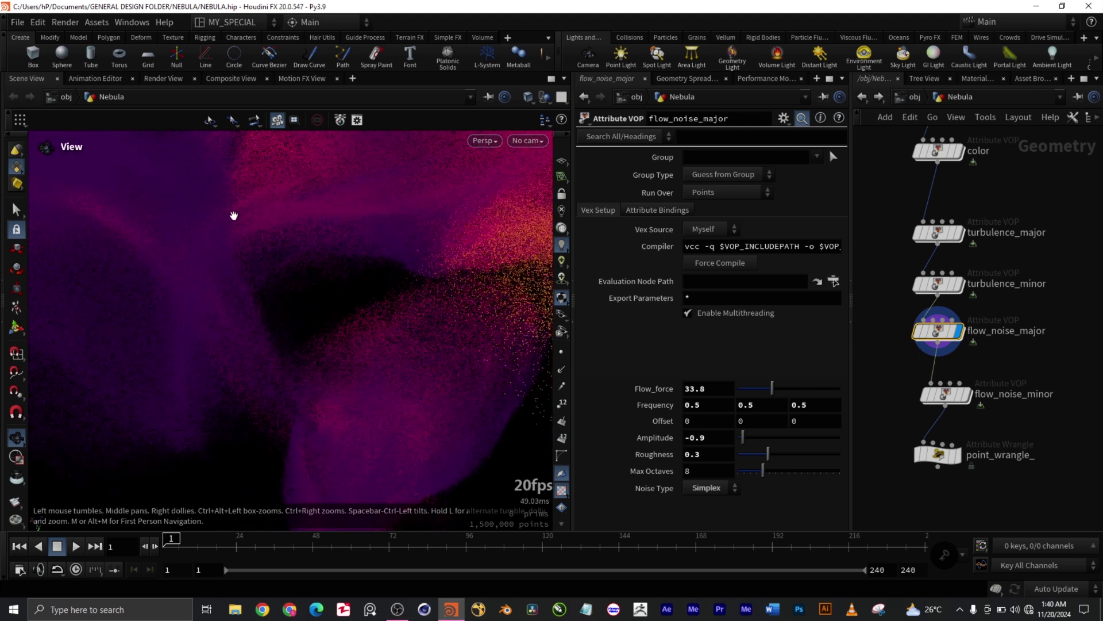
left_click_drag(406, 328, 466, 255)
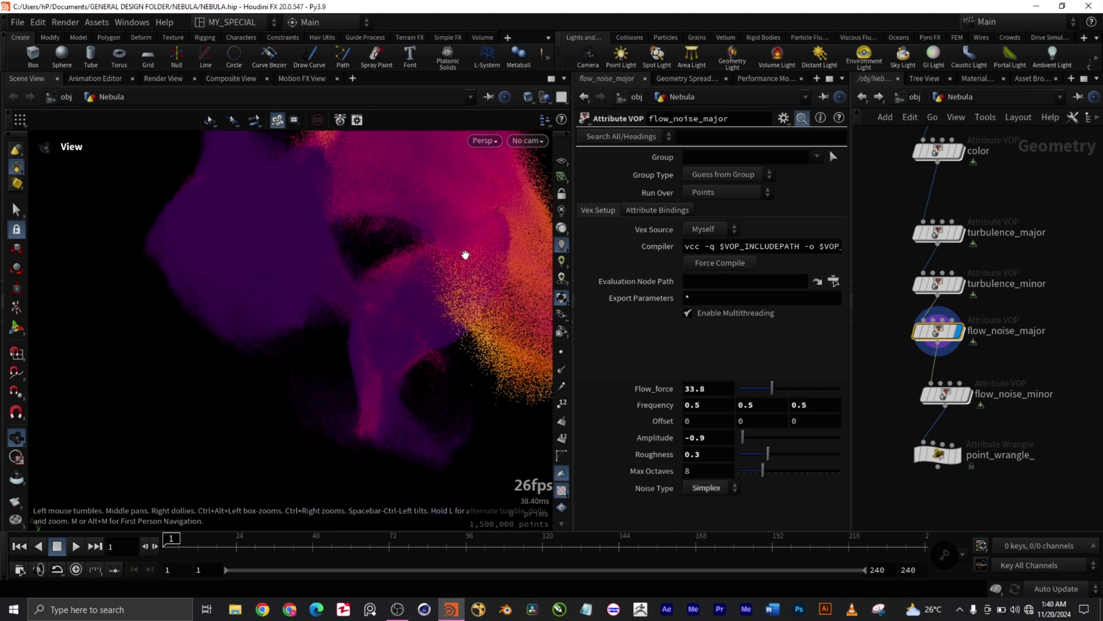
mouse_move(355, 344)
left_mouse_down()
mouse_move(330, 310)
mouse_move(345, 291)
mouse_move(358, 347)
mouse_move(446, 283)
mouse_move(537, 256)
mouse_move(364, 308)
mouse_move(362, 325)
left_mouse_up()
scroll(333, 300, "up", 4)
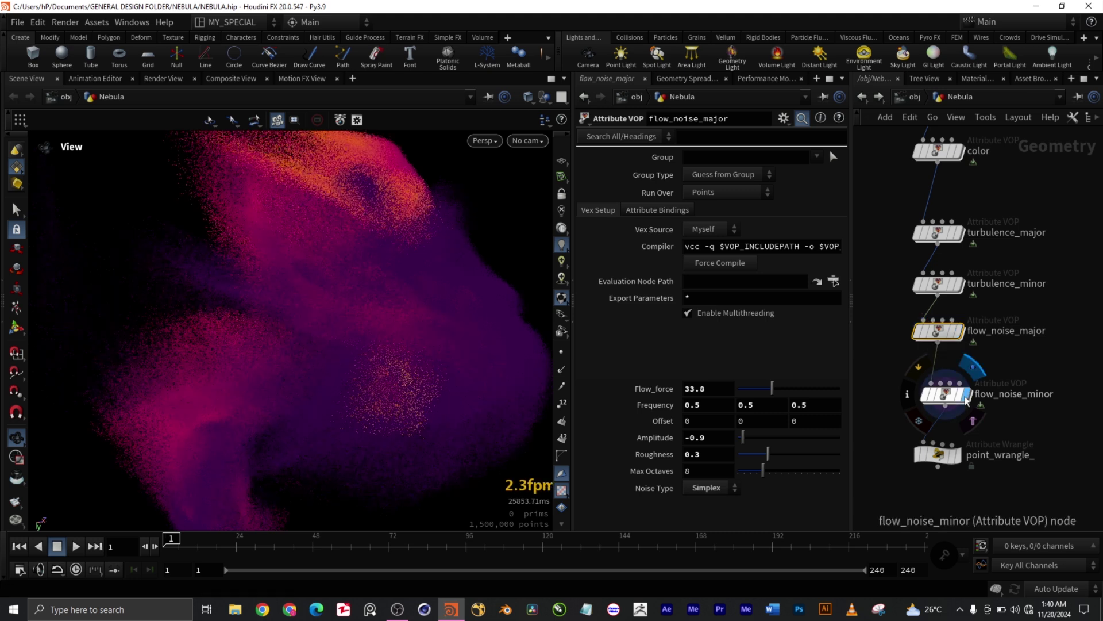
Step: Display and select the flow_noise_minor node, and inspect its displaced points as a whole from different angles
scroll(330, 350, "down", 5)
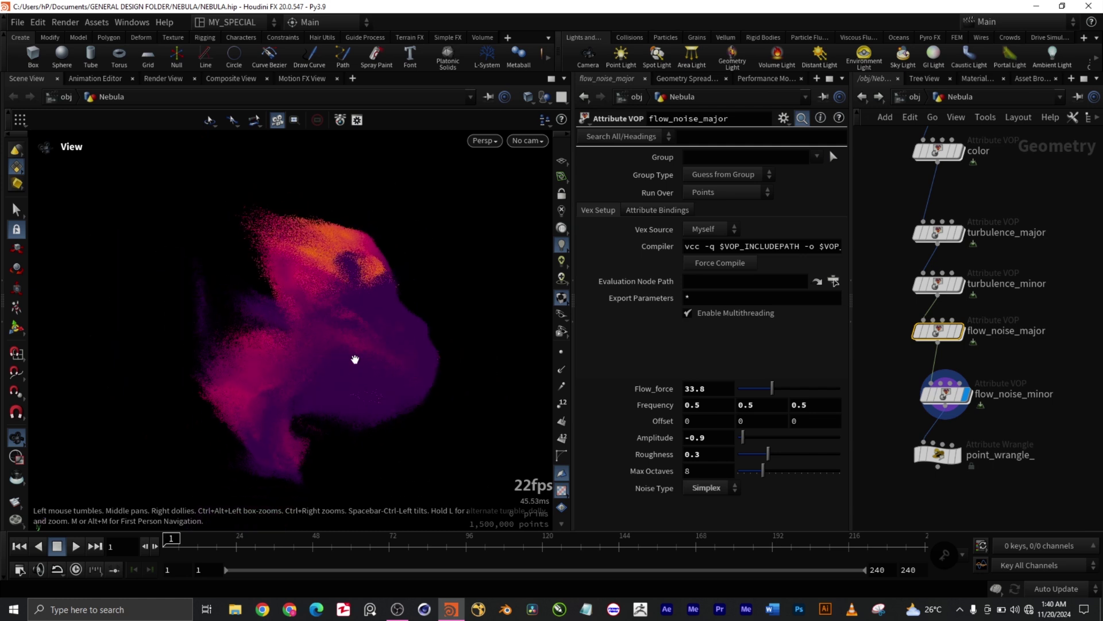
left_click_drag(344, 380, 431, 346)
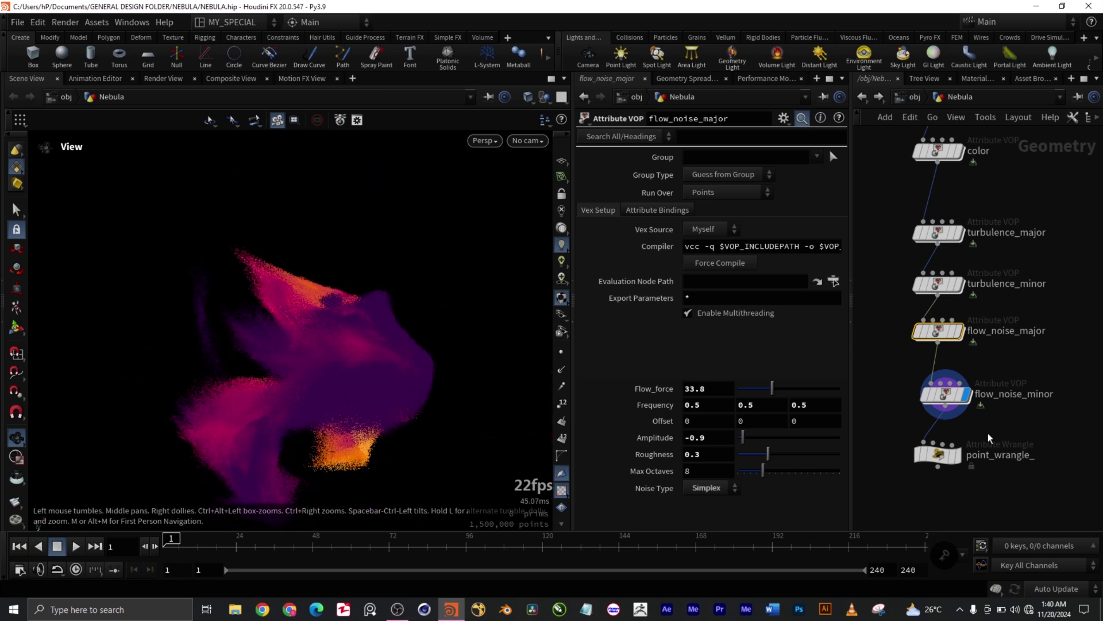
left_click(945, 394)
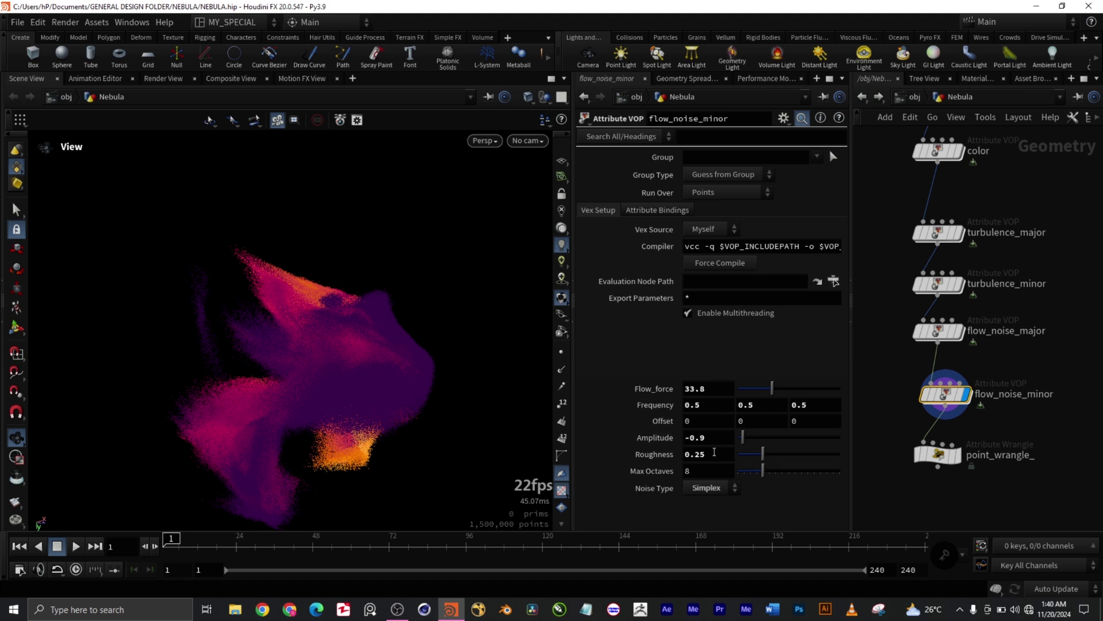
left_click_drag(353, 452, 569, 405)
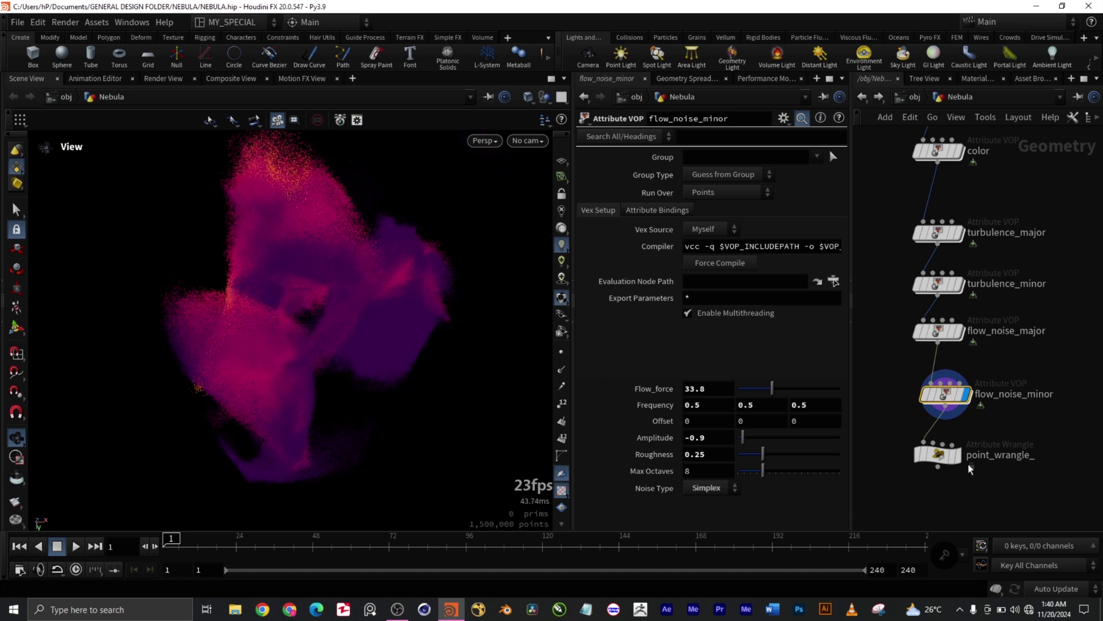
Step: Display and select the point_wrangle_ node, and view the more transparent points from different angles
mouse_move(961, 464)
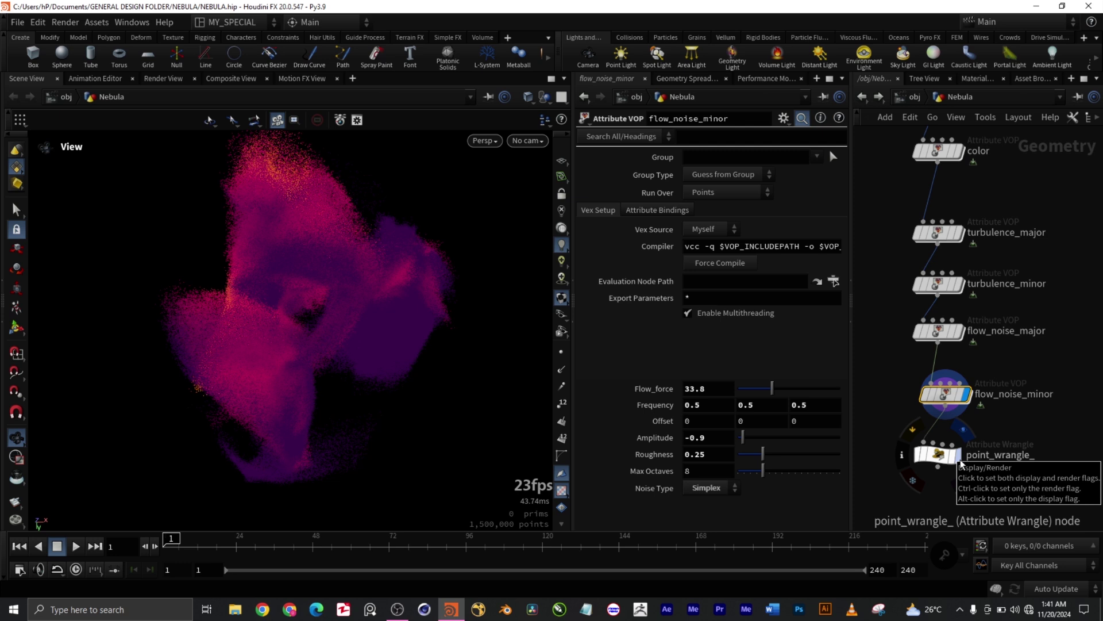
left_click(962, 464)
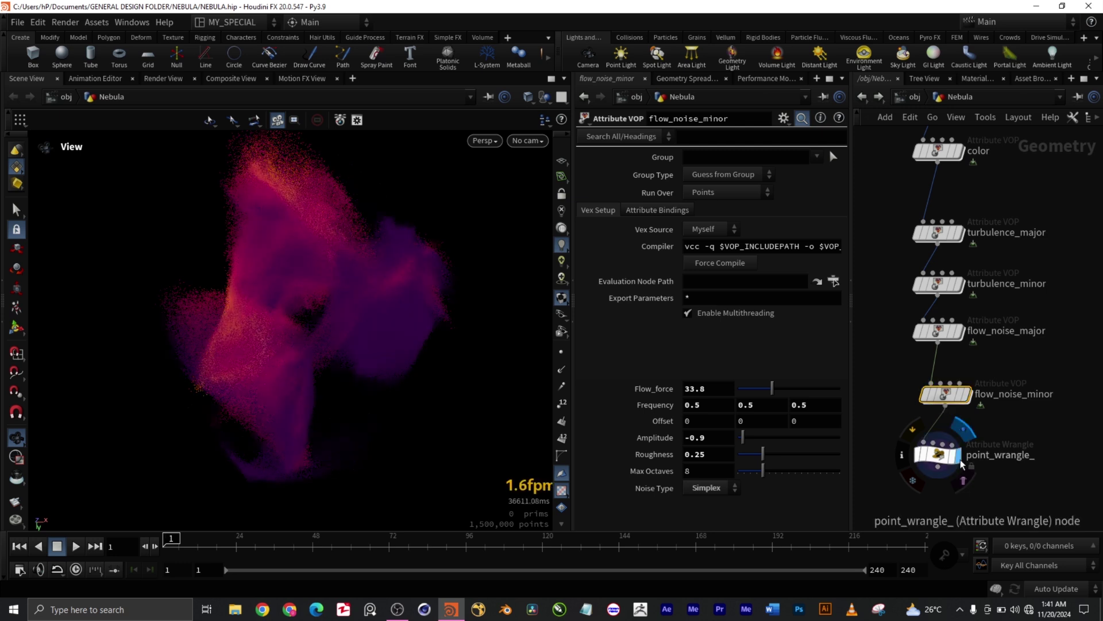
left_click_drag(1040, 492, 894, 426)
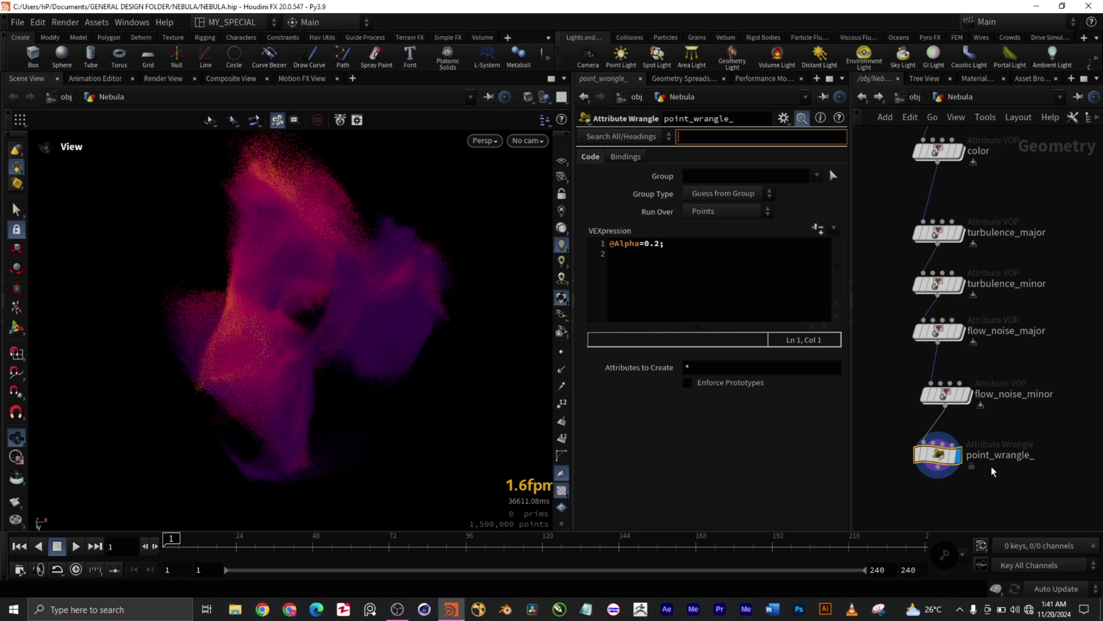
left_click_drag(443, 446, 442, 370)
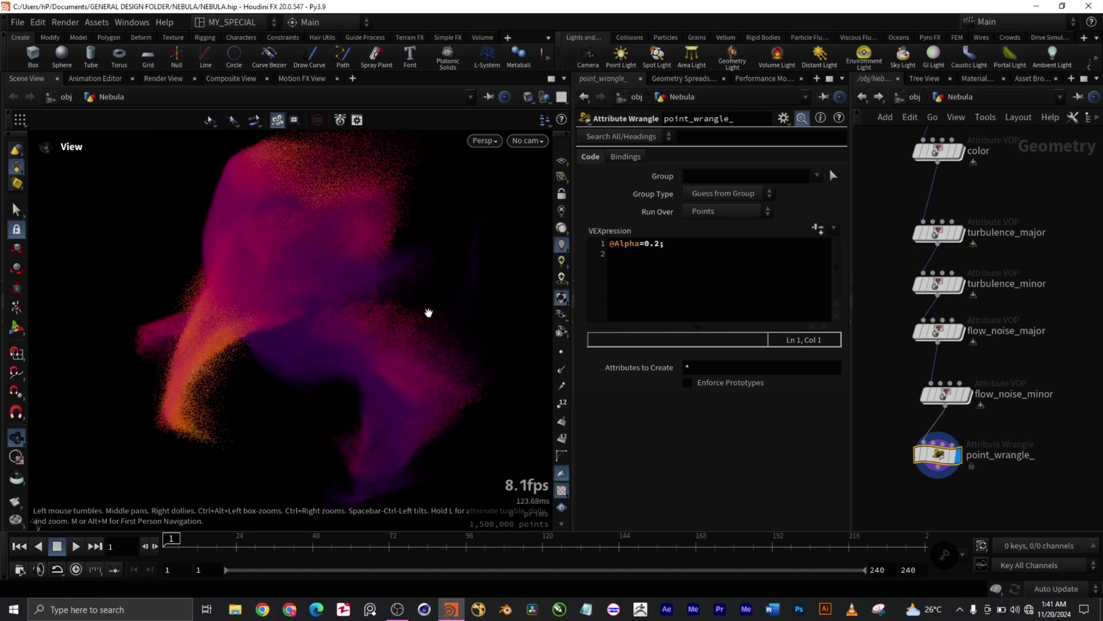
left_click_drag(402, 343, 476, 313)
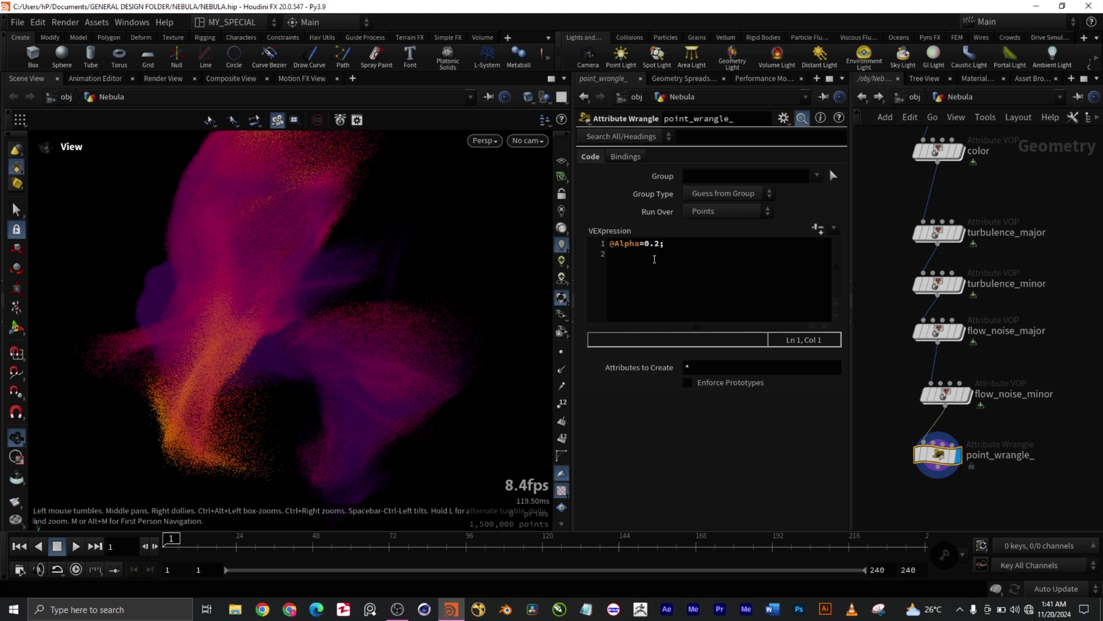
left_click(673, 302)
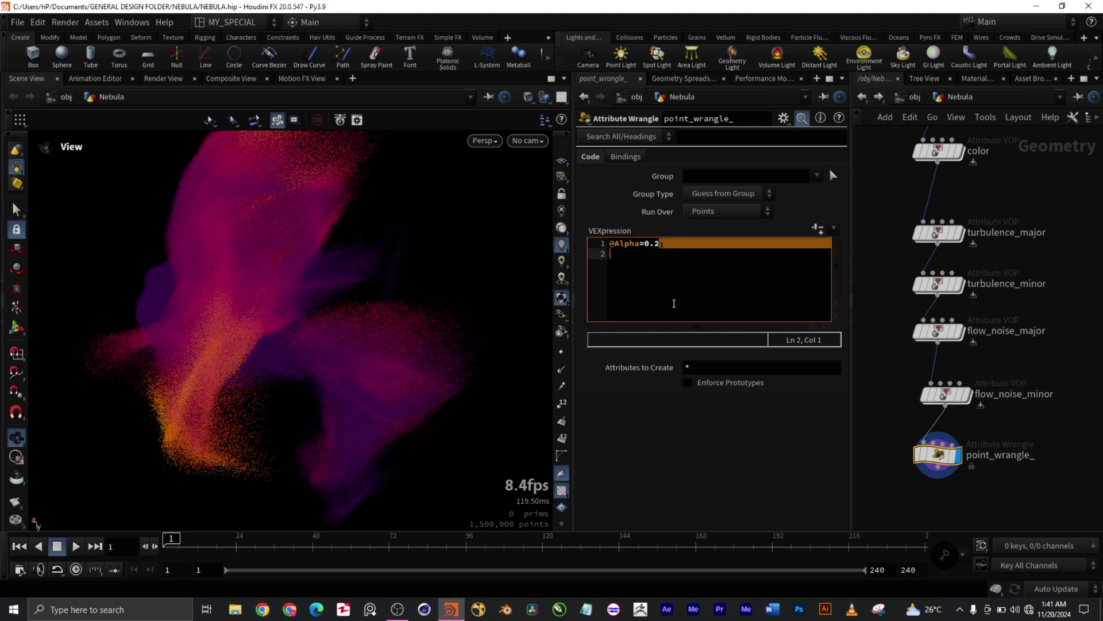
left_click(660, 242)
key("BackSpace")
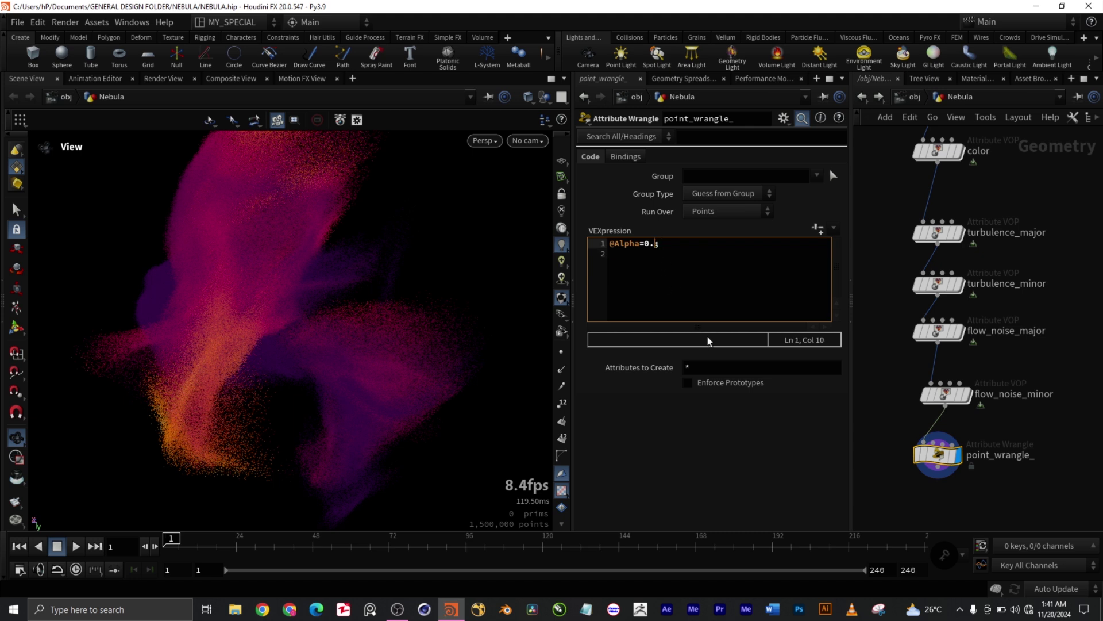
type("3")
left_click(775, 470)
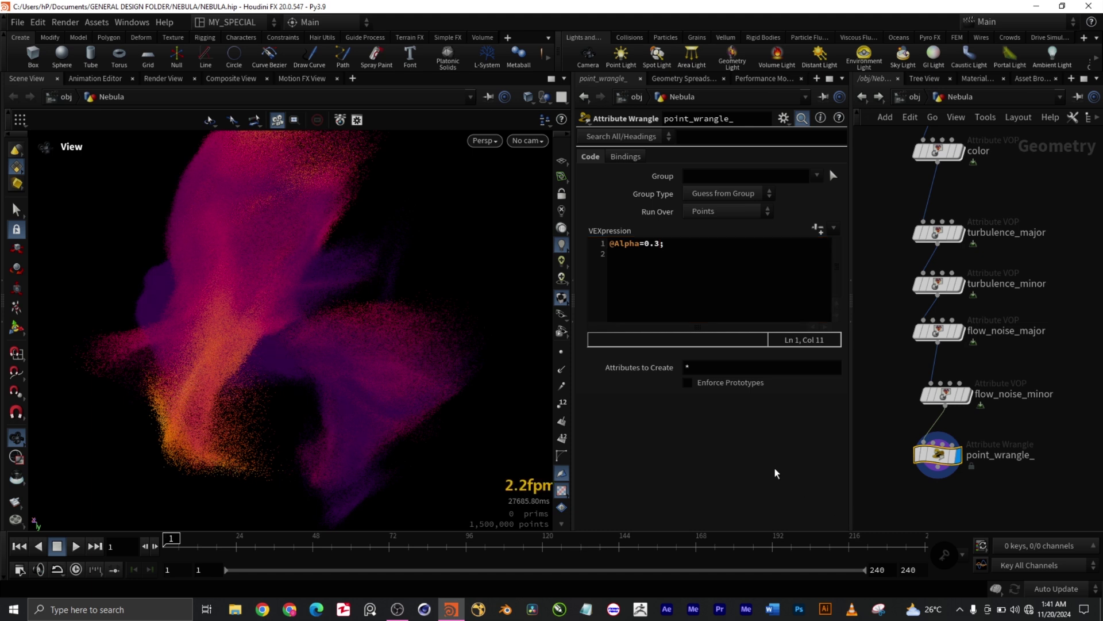
left_click(659, 244)
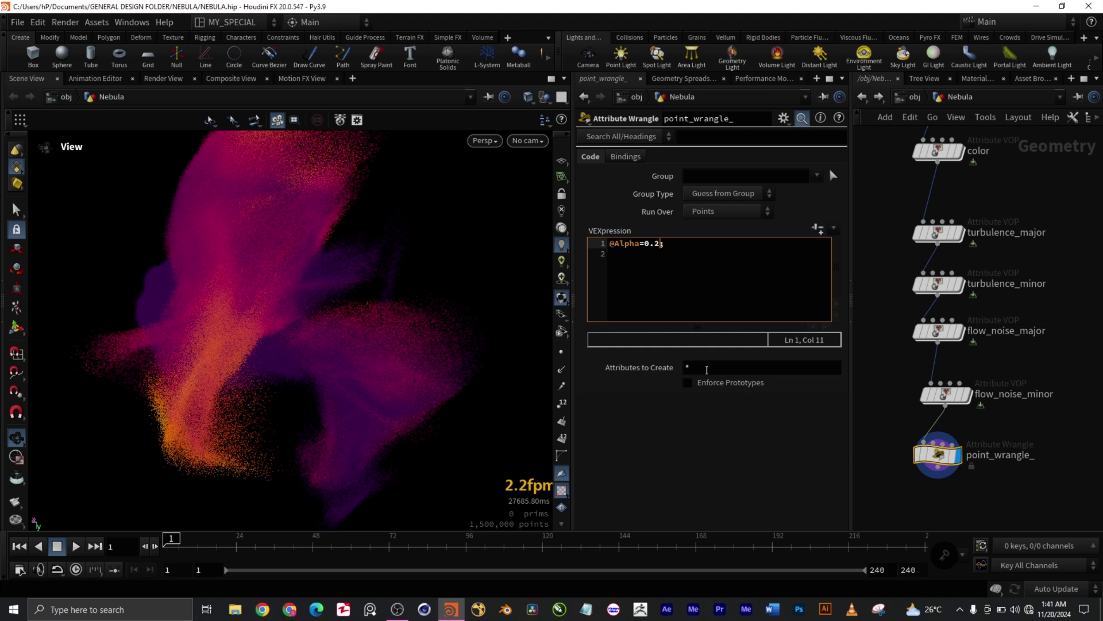
left_click(699, 489)
left_click_drag(270, 315, 505, 314)
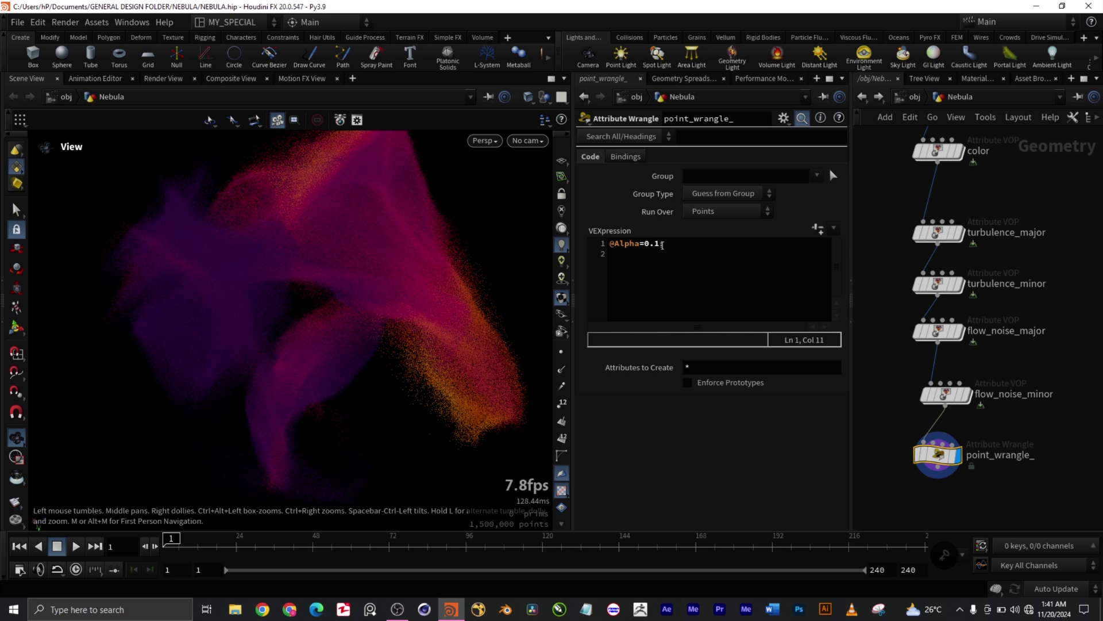
left_click(659, 243)
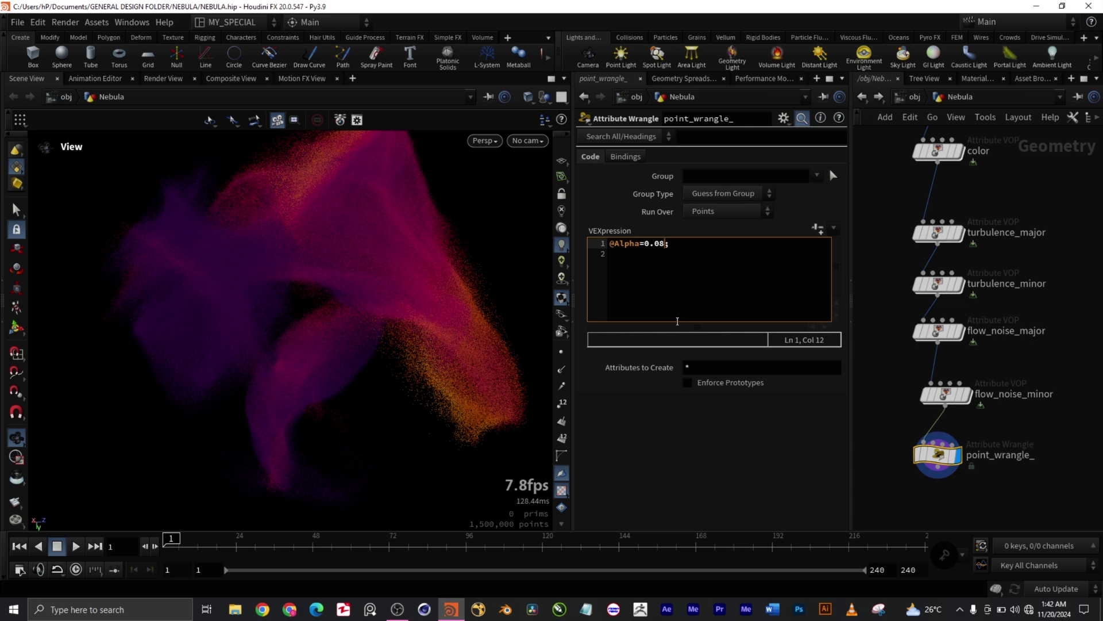
left_click(724, 454)
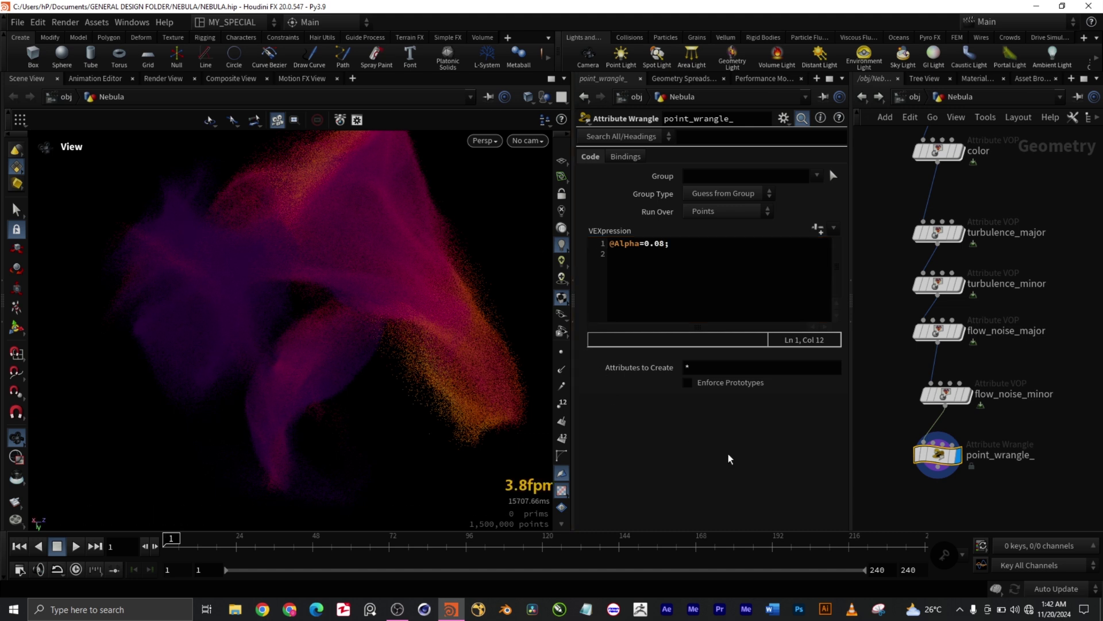
left_click_drag(347, 288, 499, 416)
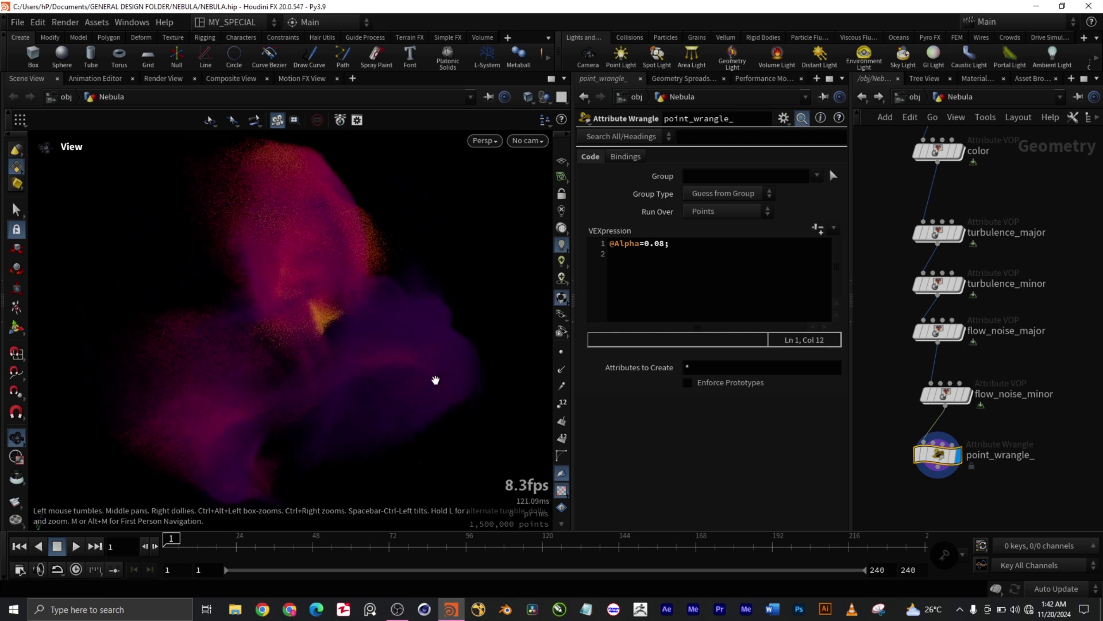
scroll(371, 353, "down", 3)
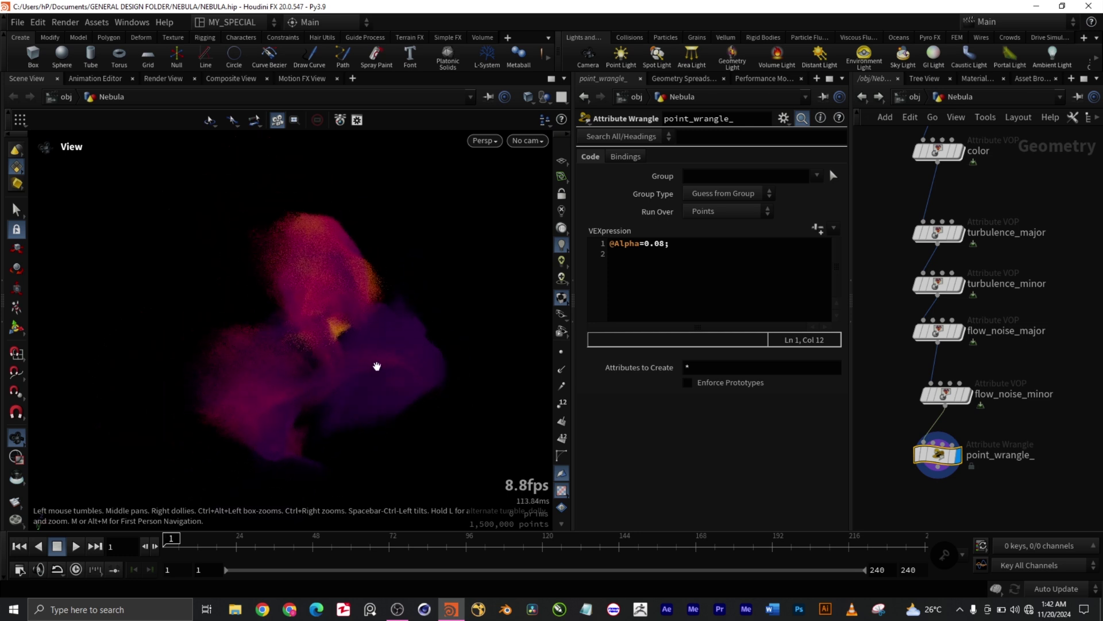
left_click_drag(434, 374, 438, 310)
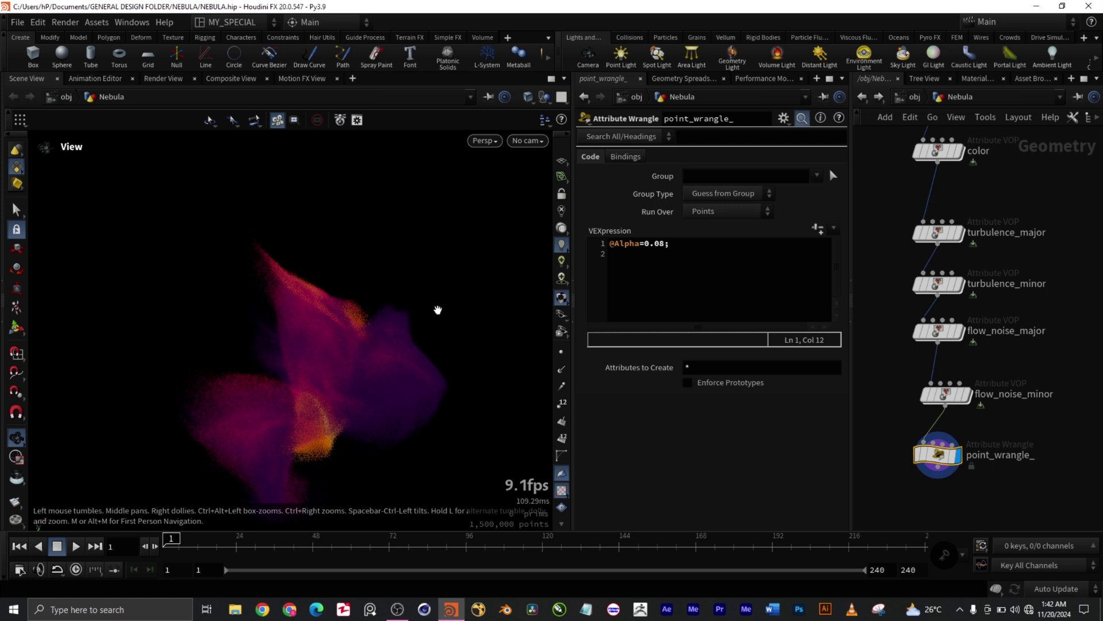
mouse_move(412, 382)
left_mouse_down()
mouse_move(443, 419)
mouse_move(475, 411)
mouse_move(485, 310)
mouse_move(468, 303)
mouse_move(460, 342)
mouse_move(423, 396)
mouse_move(331, 403)
mouse_move(330, 327)
mouse_move(526, 344)
mouse_move(475, 377)
mouse_move(408, 383)
left_mouse_up()
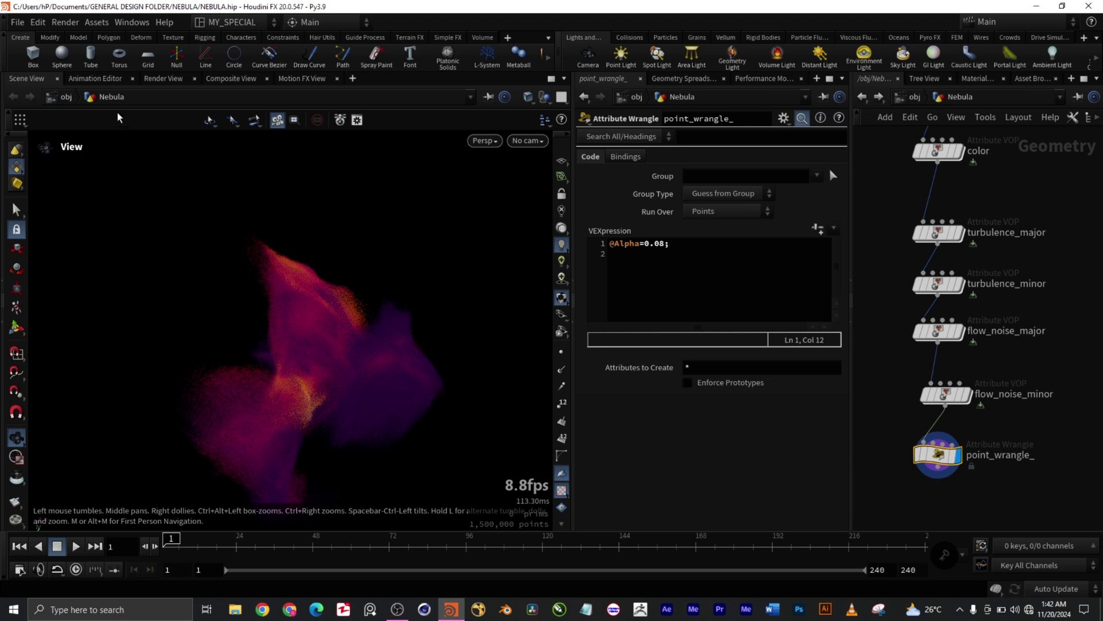
Step: Save the NEBULA.hip scene file
left_click(27, 24)
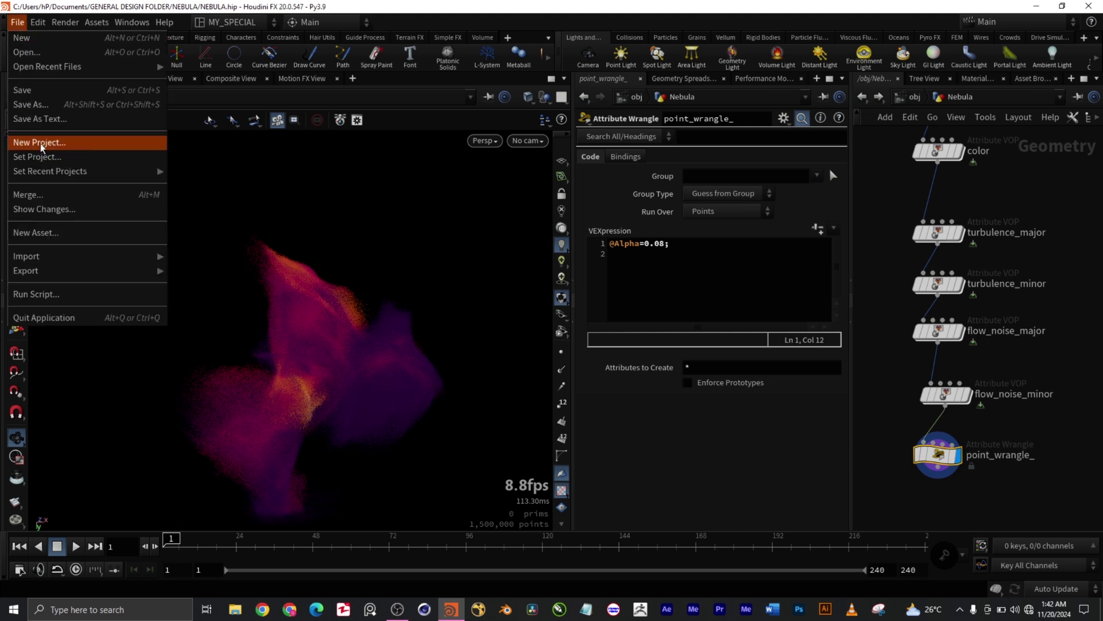
left_click(51, 89)
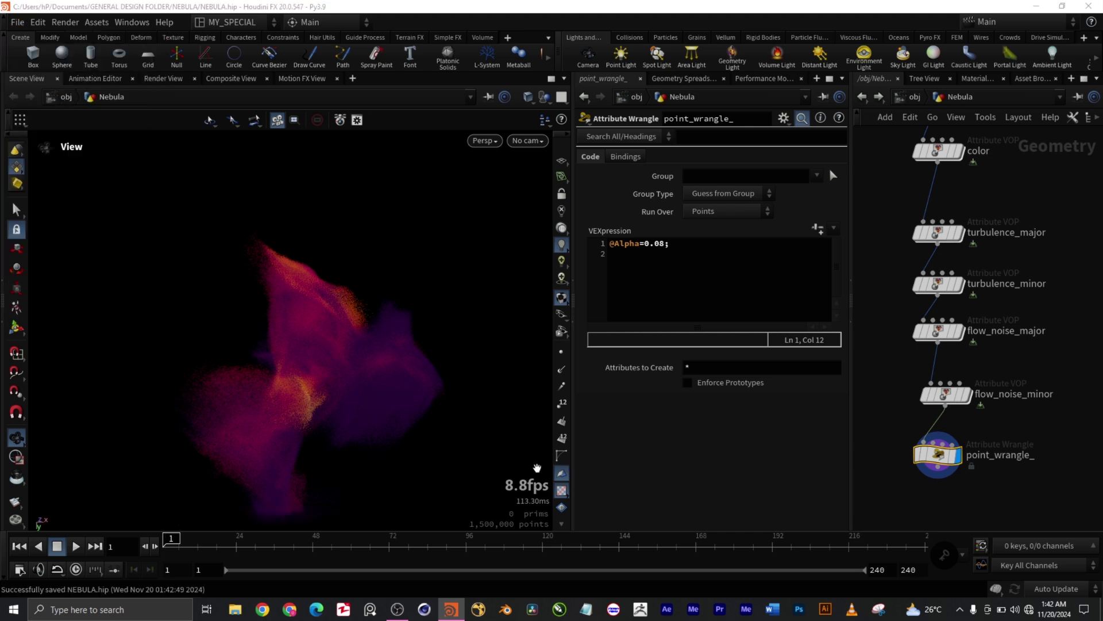